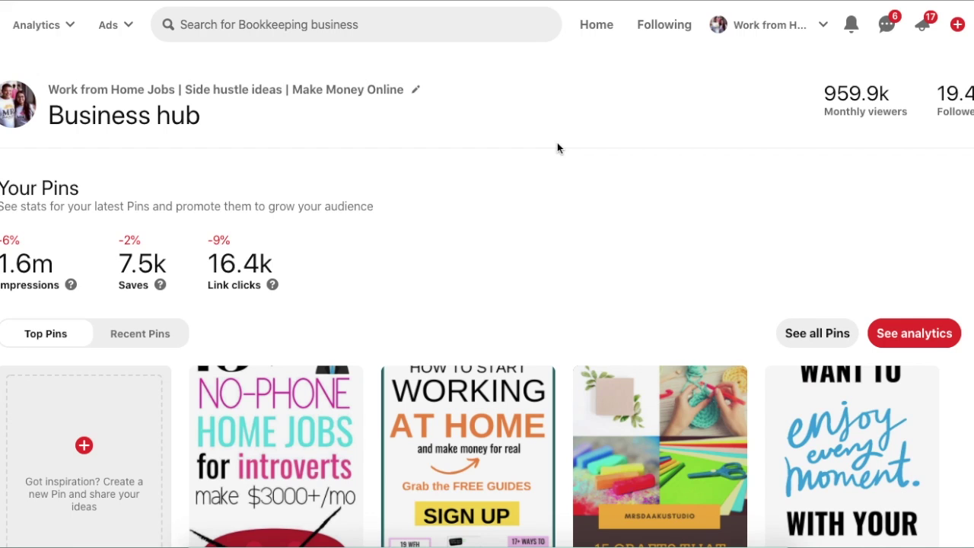
Step: Look over the business hub and open the account's own public profile
scroll(557, 142, down, 4)
scroll(557, 142, up, 3)
scroll(557, 147, up, 1)
click(798, 25)
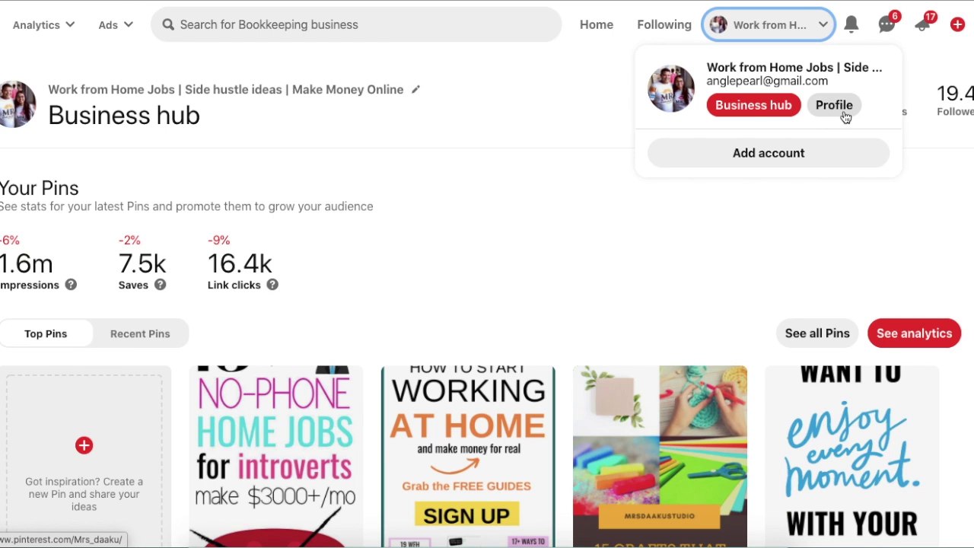
click(835, 107)
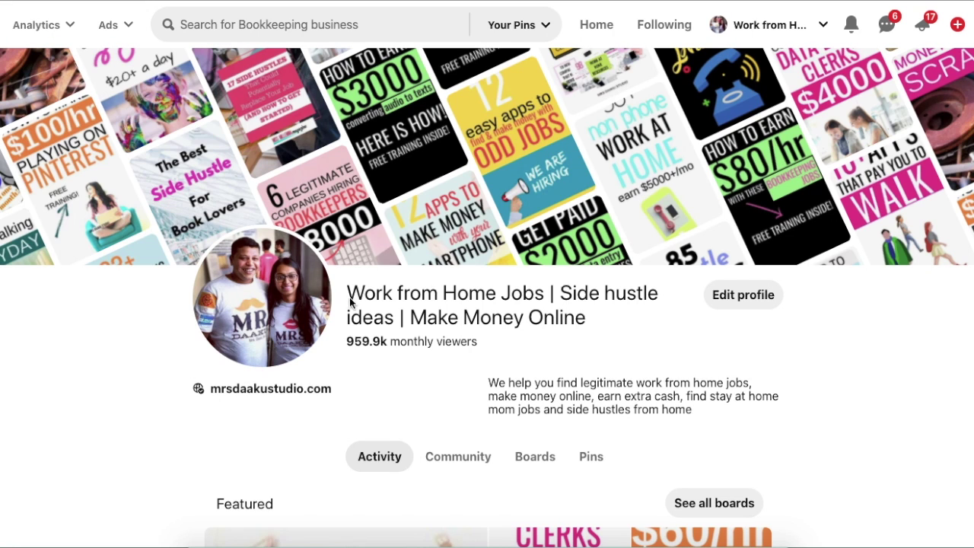
Step: Highlight the profile's display name "Work from Home Jobs | Side hustle ideas | Make Money Online" and open the profile for editing
drag(347, 290, 614, 330)
click(618, 332)
click(743, 295)
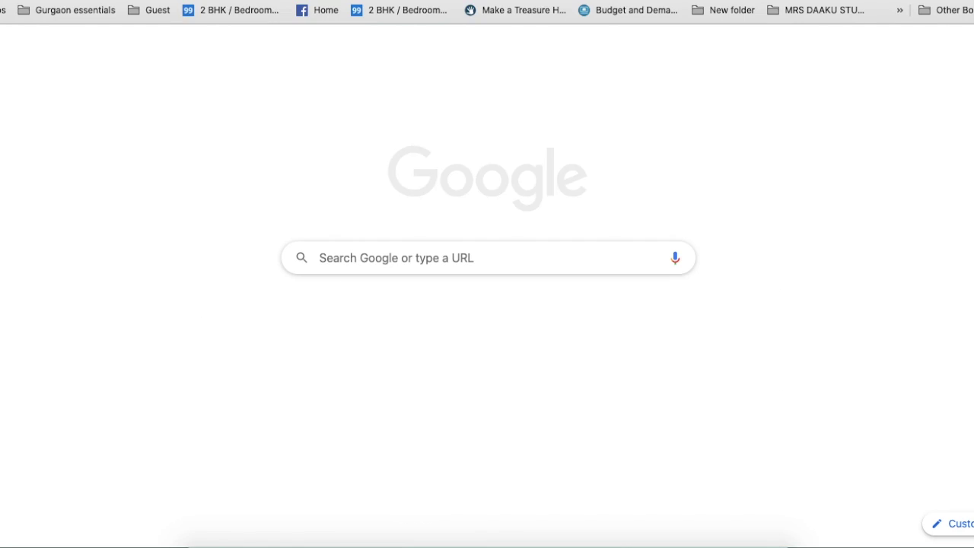
Step: Load the Pinterest home feed from the blank browser page and open the account's own profile
text(pi)
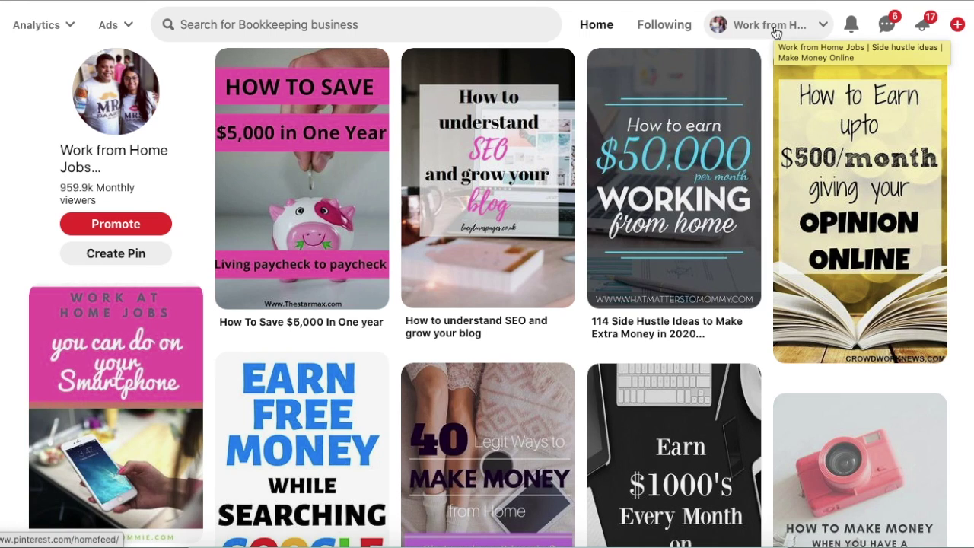
click(776, 30)
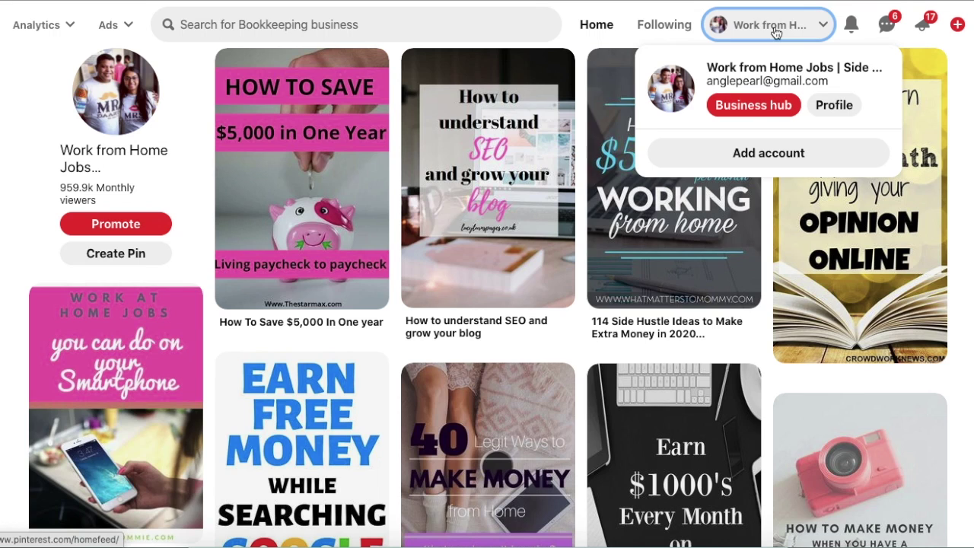
click(833, 105)
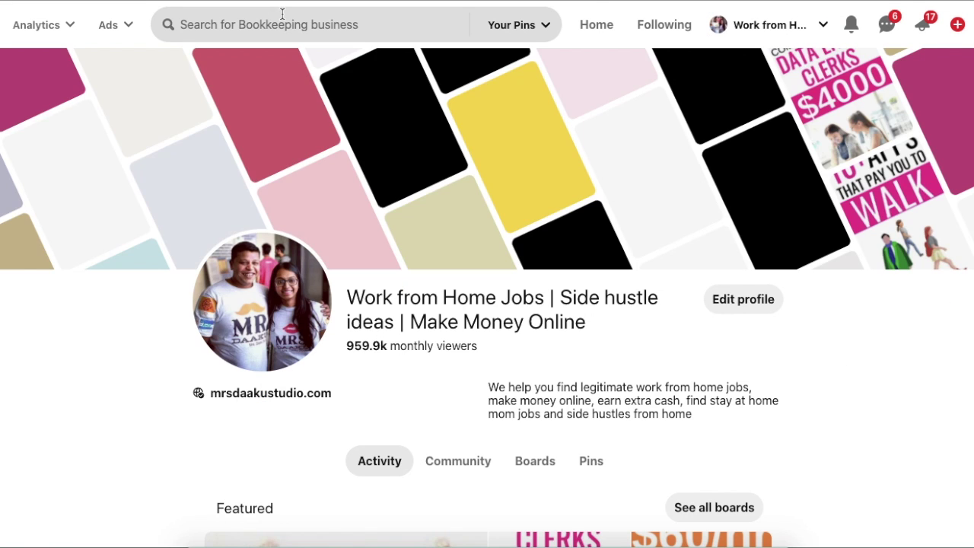
Step: Search the account's own Pins for "fitness"
click(282, 17)
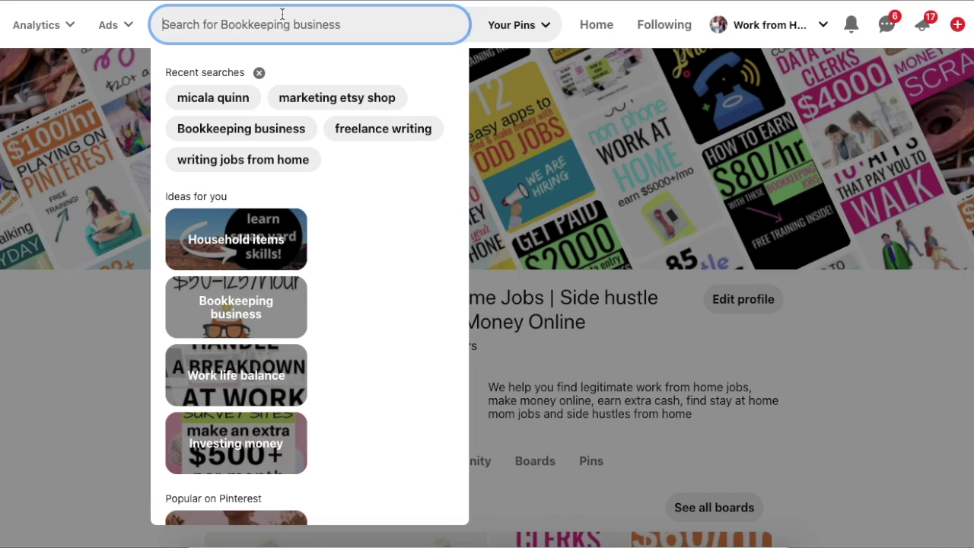
text(fit)
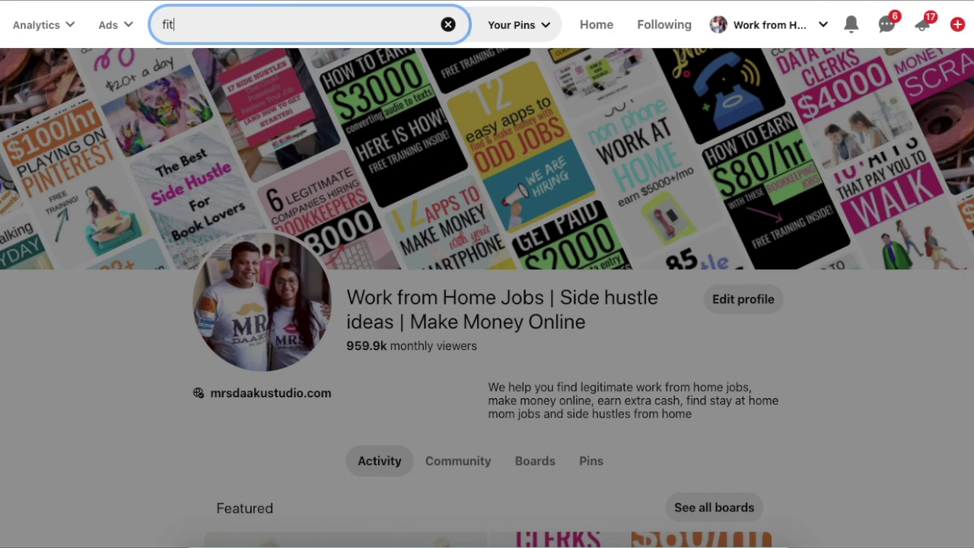
text(ness)
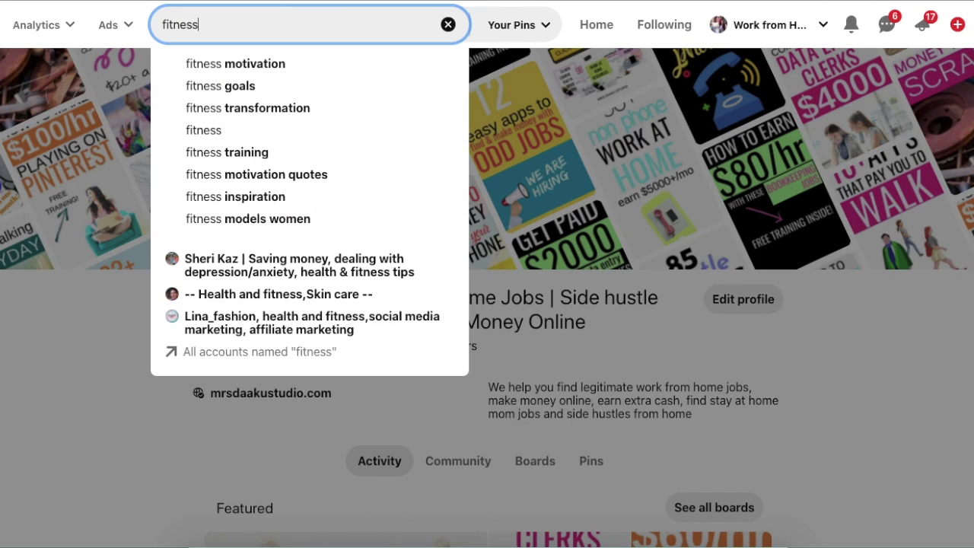
key(Return)
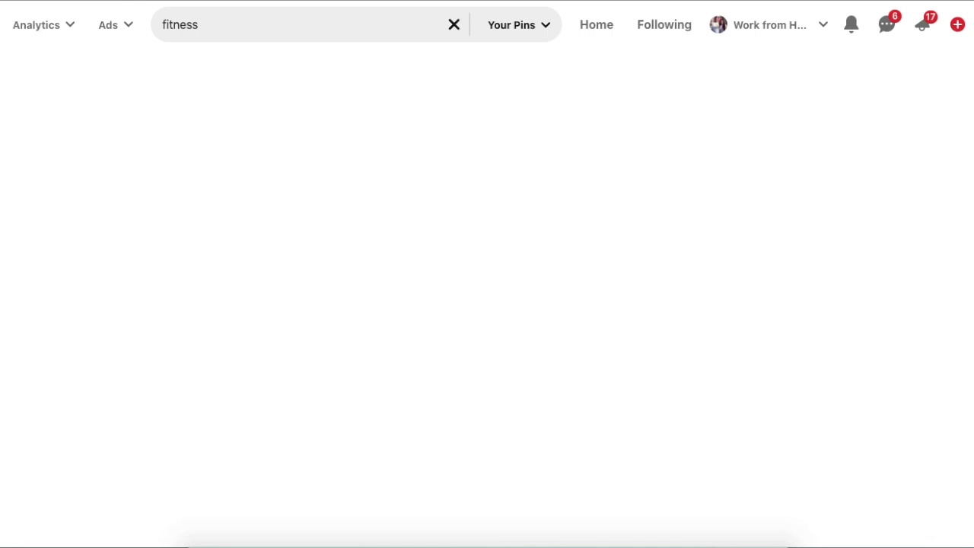
Step: Search for the suggested phrase "healthy breakfast" and limit the results to People
click(364, 31)
text(healthy)
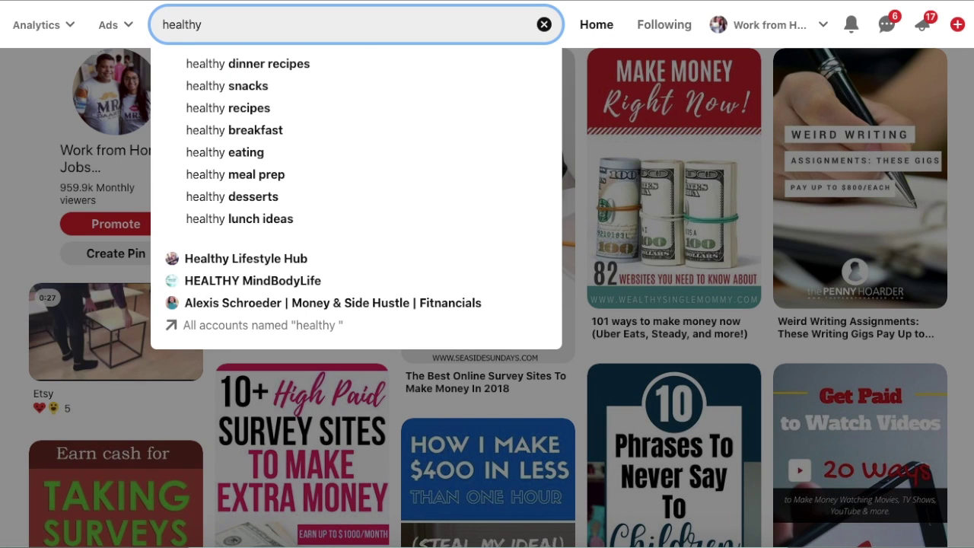
click(357, 133)
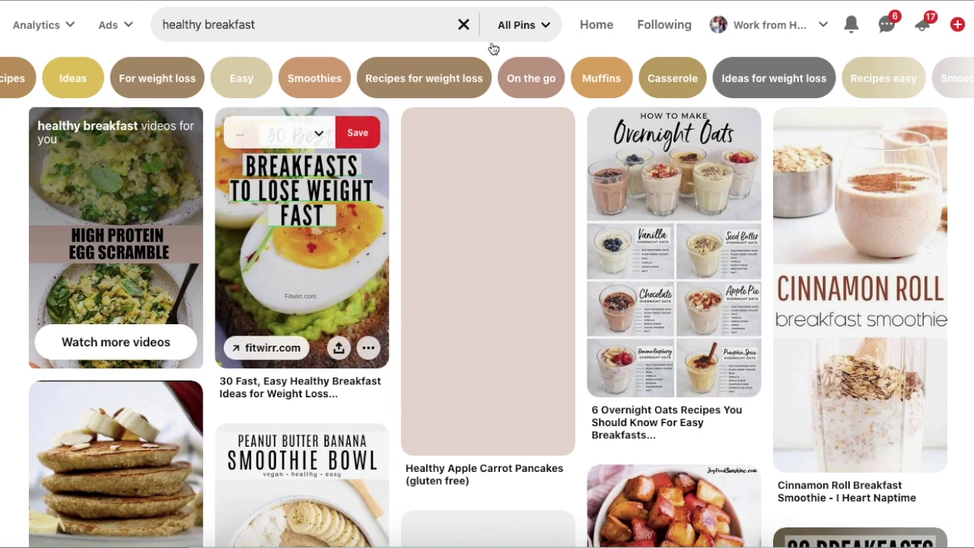
click(552, 36)
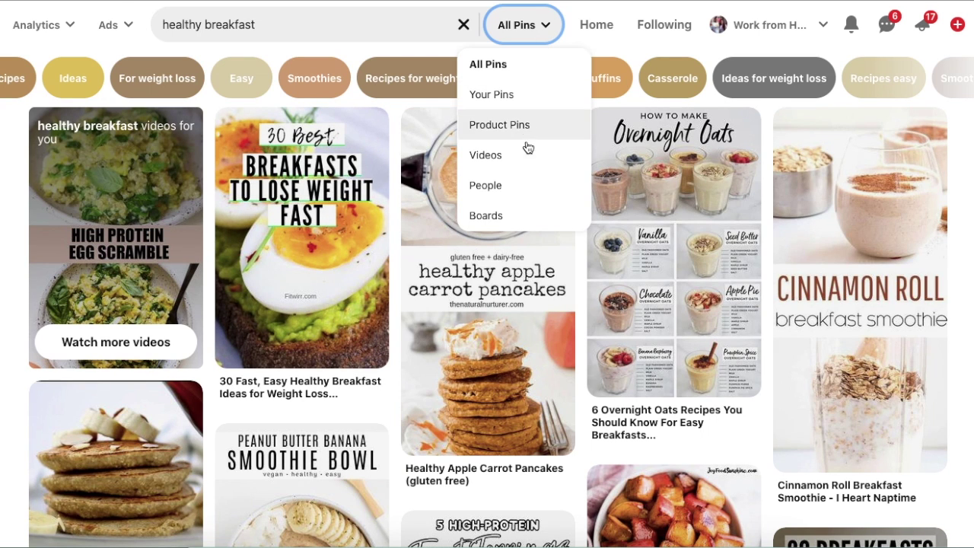
click(517, 187)
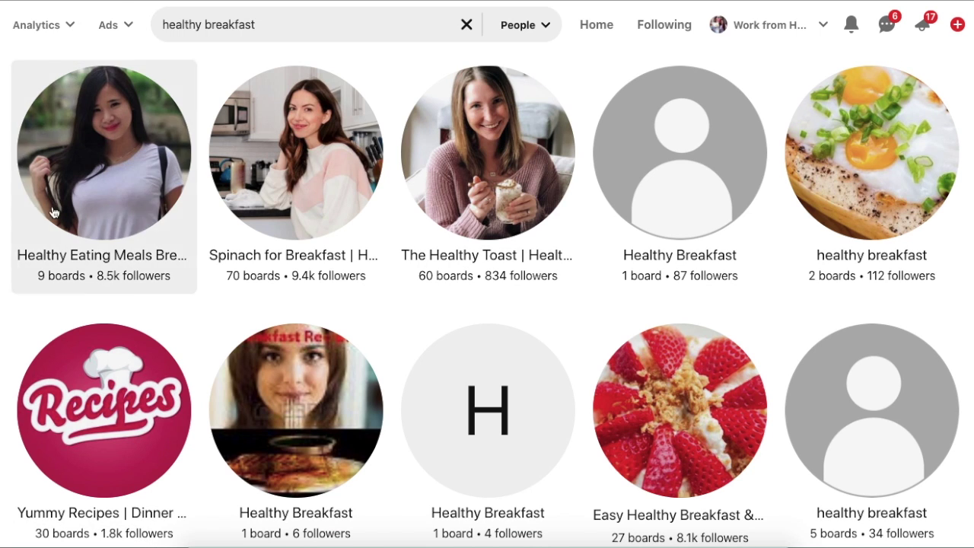
Step: Open The Healthy Toast profile and highlight its display name and its bio text to examine the keywords used
click(468, 262)
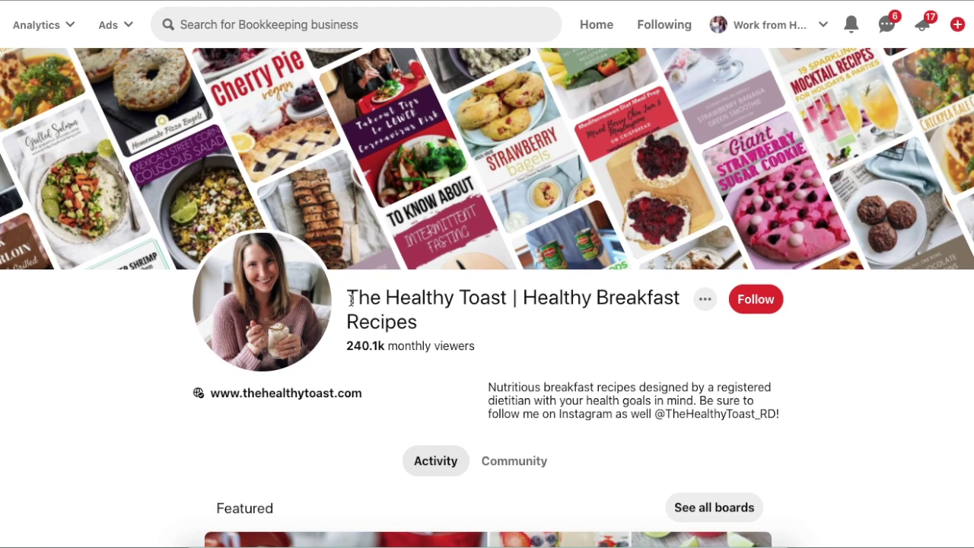
drag(350, 299, 423, 322)
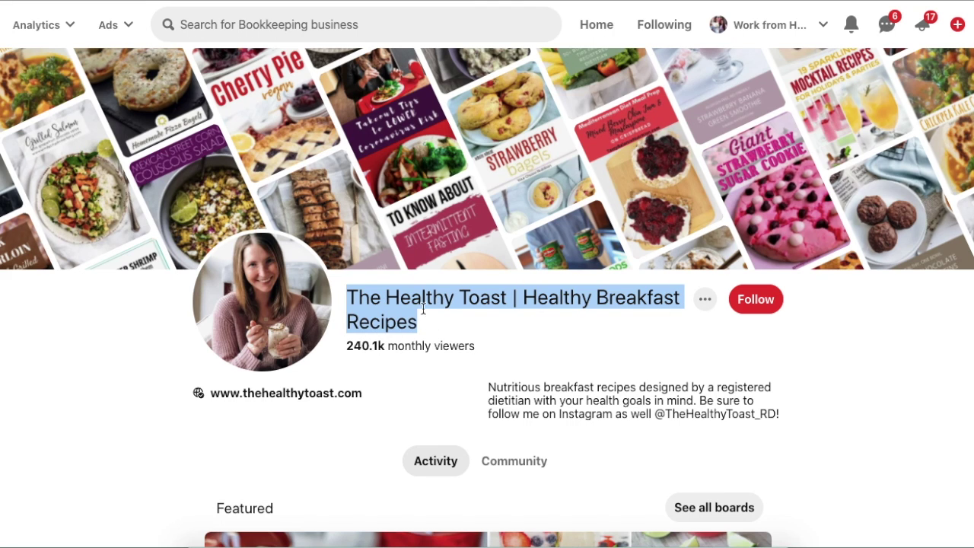
scroll(493, 323, down, 1)
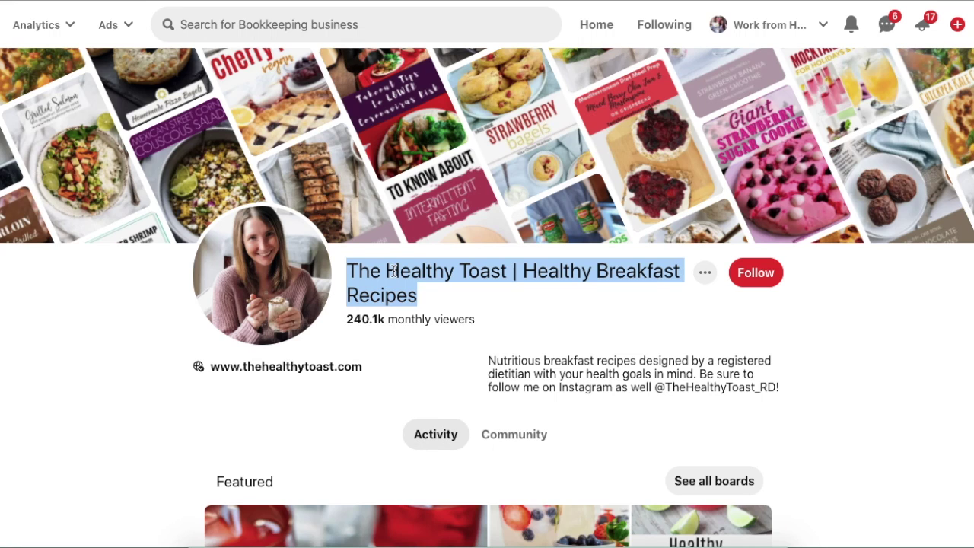
scroll(536, 276, down, 3)
drag(489, 282, 774, 308)
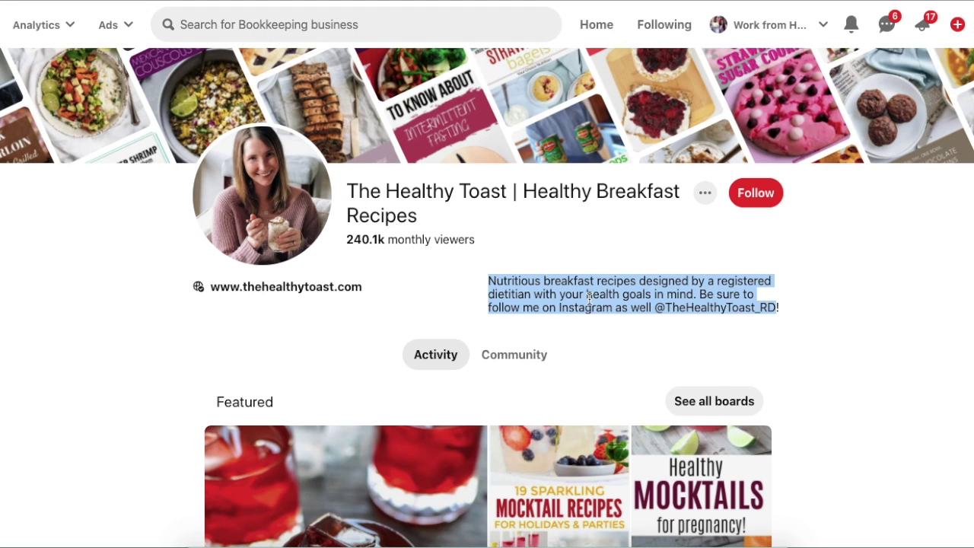
Step: Open the full board list of The Healthy Toast and browse the board titles down to the group boards
scroll(589, 297, down, 2)
click(730, 254)
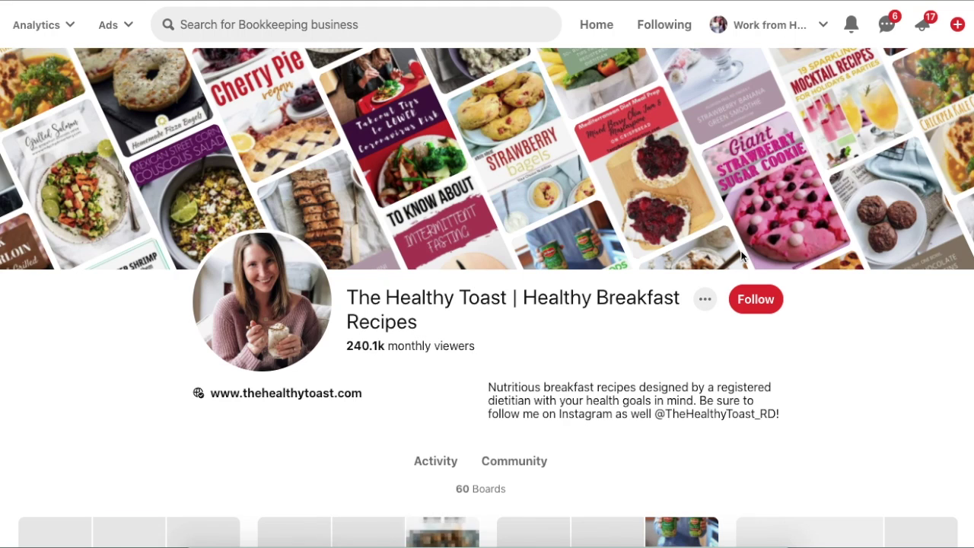
scroll(742, 256, down, 2)
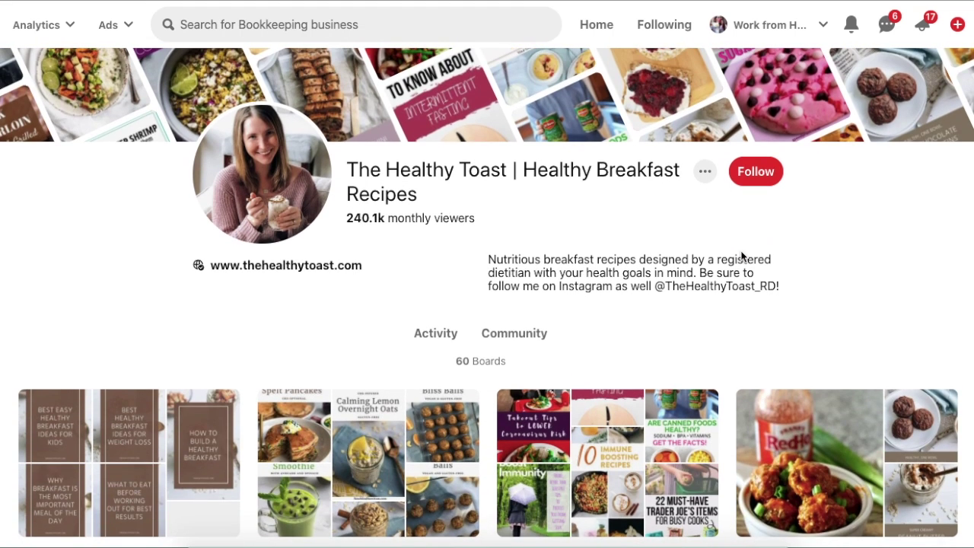
scroll(742, 256, down, 2)
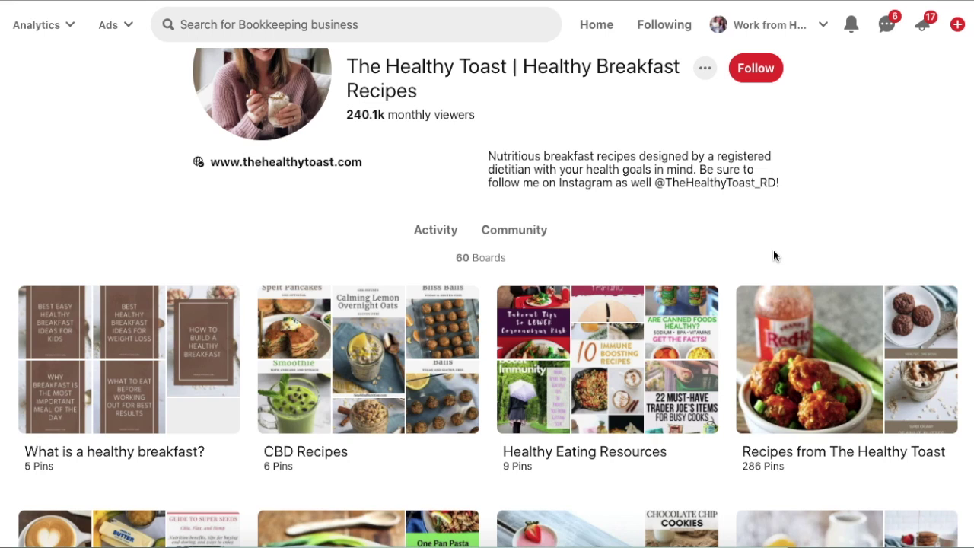
scroll(773, 256, down, 1)
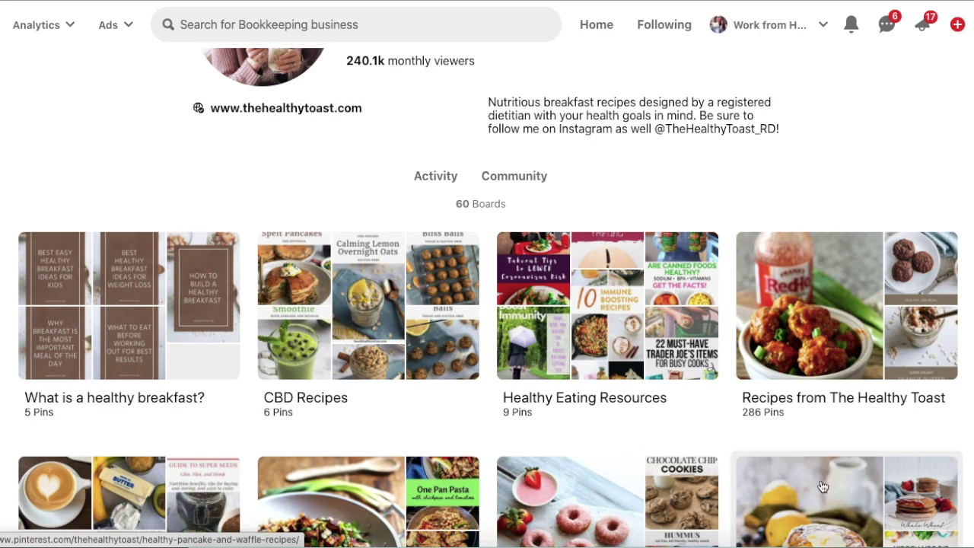
scroll(142, 407, down, 1)
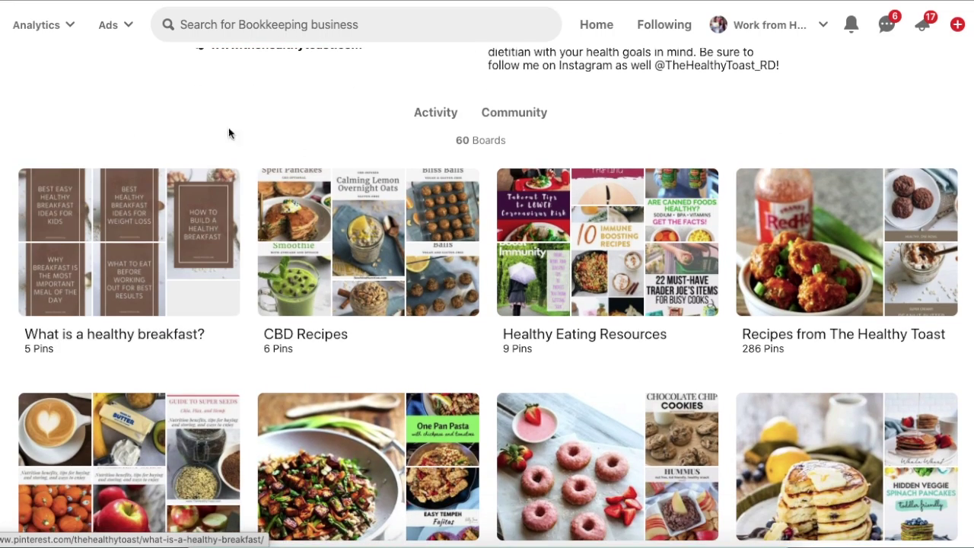
scroll(487, 305, down, 12)
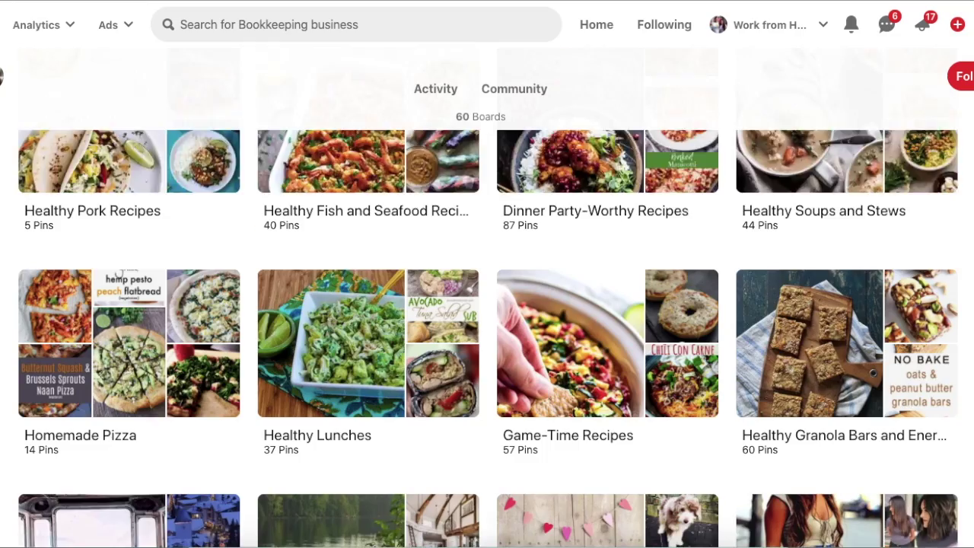
scroll(487, 304, down, 15)
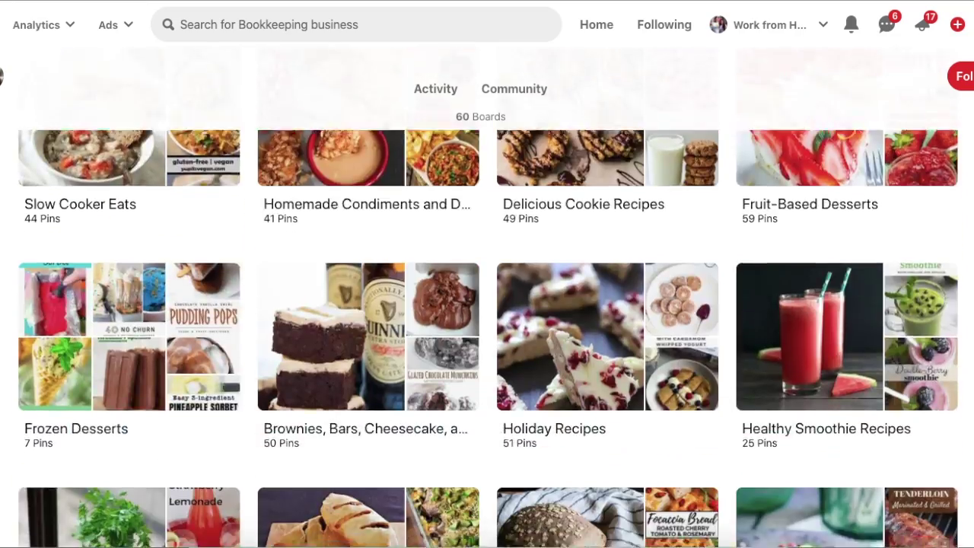
scroll(576, 339, down, 5)
scroll(576, 340, up, 1)
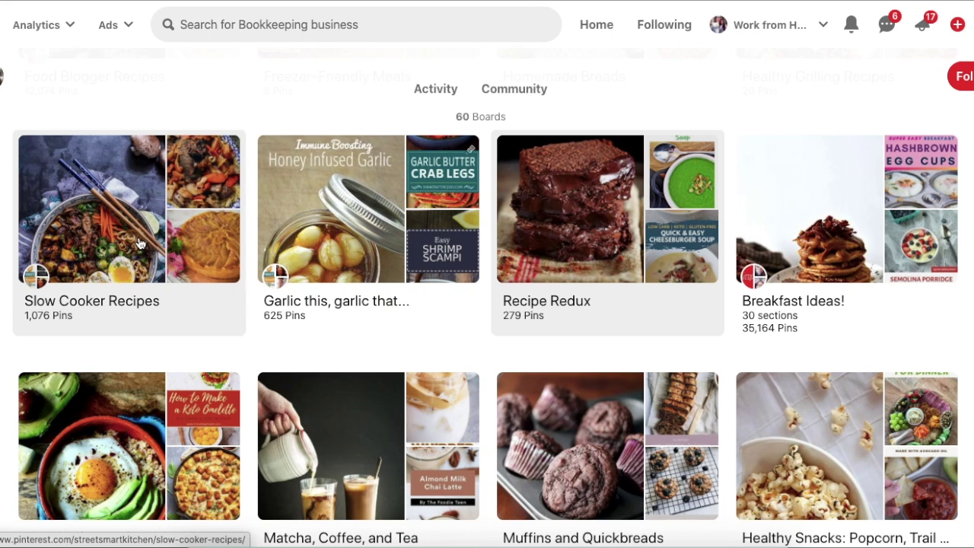
Step: Open the "Slow Cooker Recipes" group board and look through its list of group members
click(140, 244)
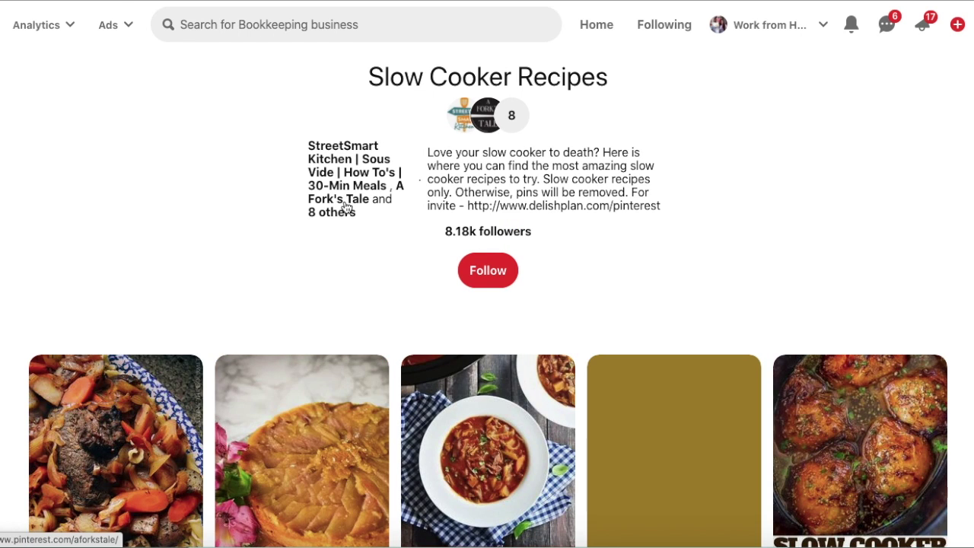
click(520, 115)
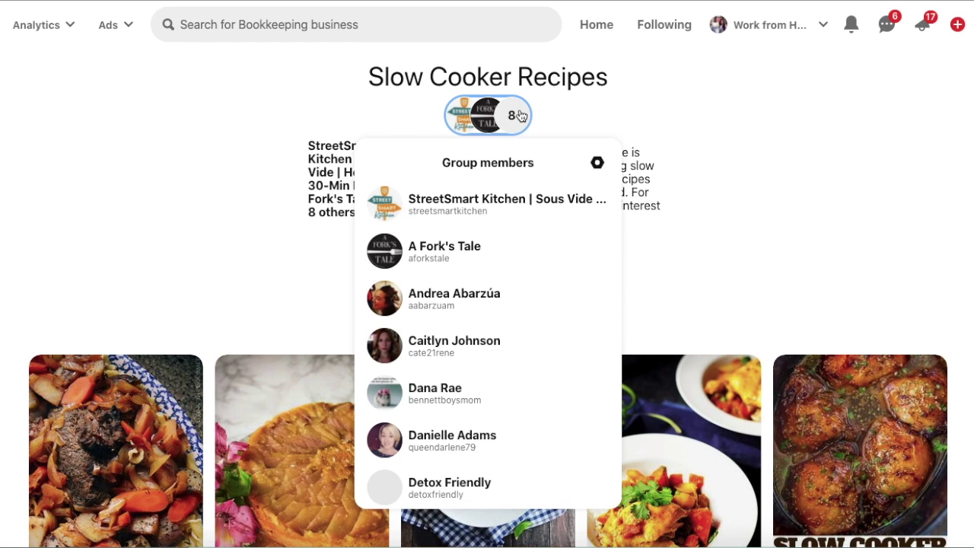
scroll(530, 326, down, 3)
scroll(530, 326, down, 12)
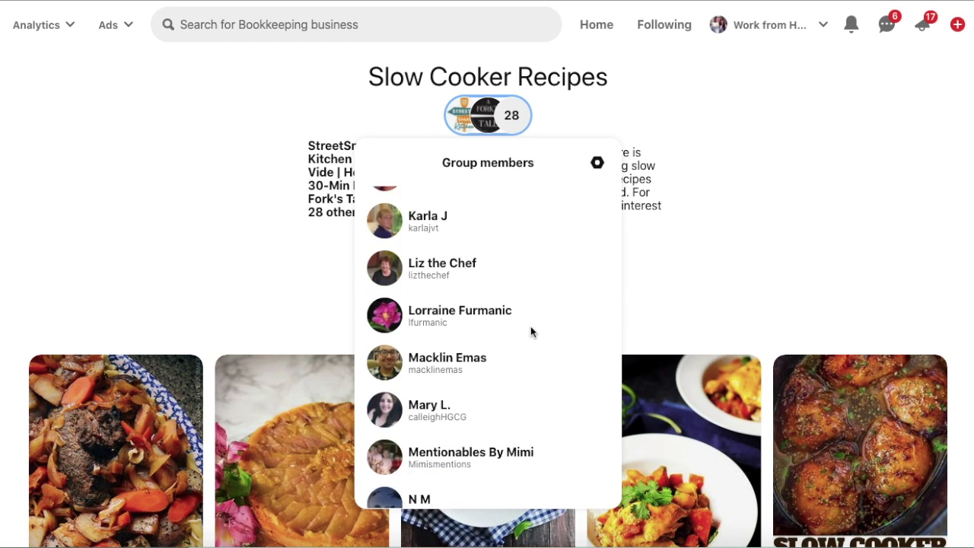
click(715, 268)
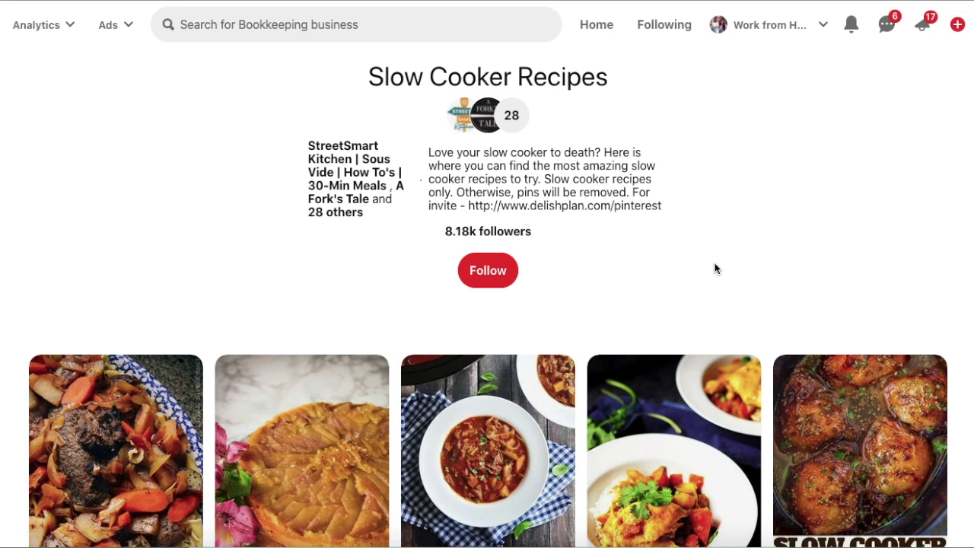
scroll(715, 268, down, 2)
scroll(716, 268, up, 2)
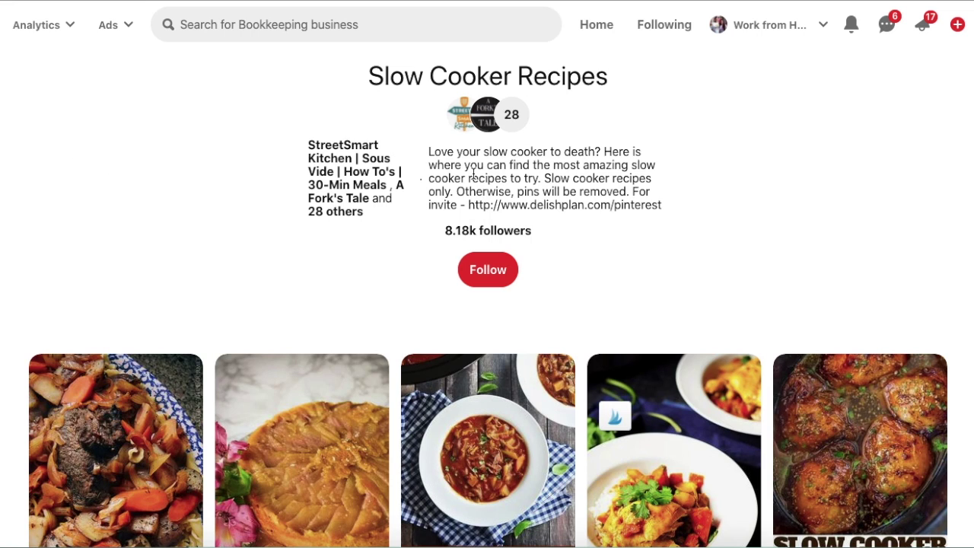
drag(469, 203, 674, 208)
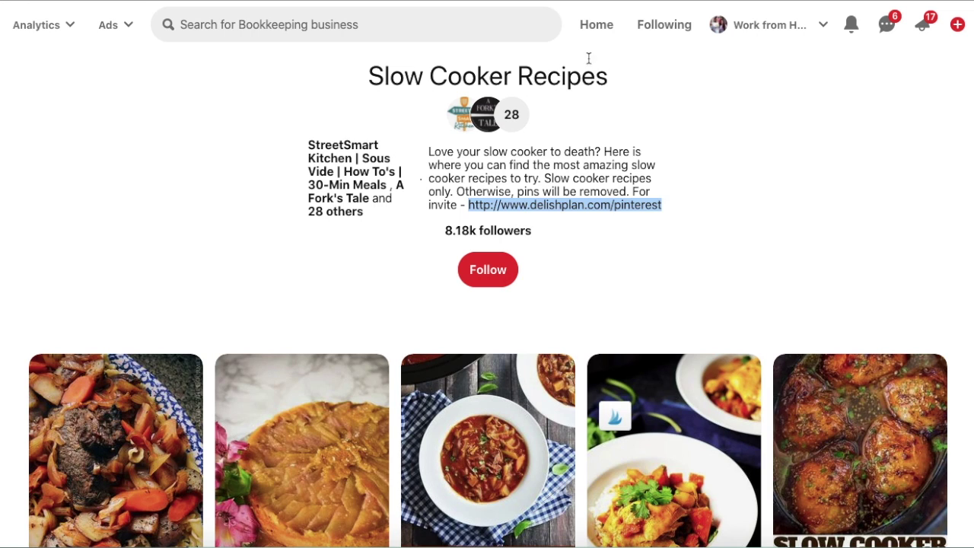
Step: Check the first account in the board's group member list, close the list, and return to The Healthy Toast's boards
click(516, 124)
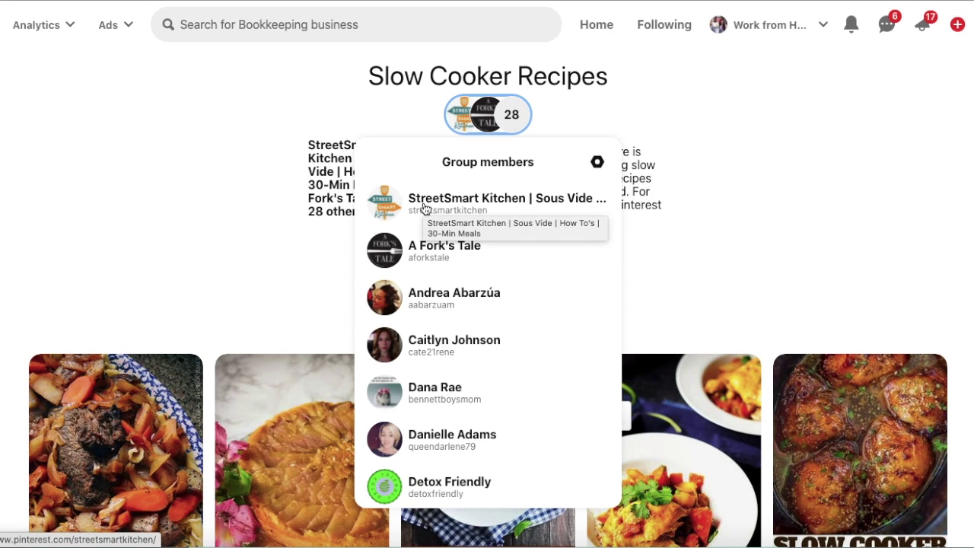
click(130, 177)
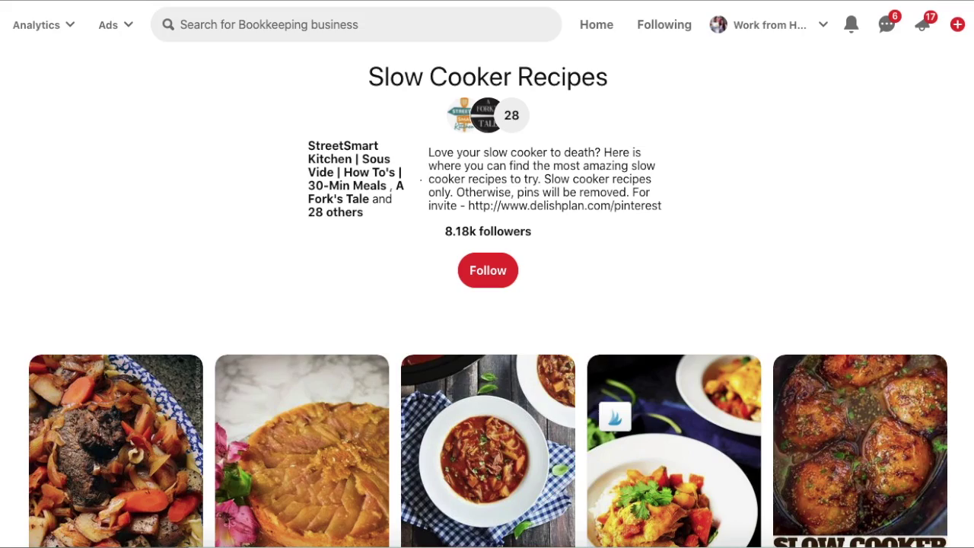
key(alt+Left)
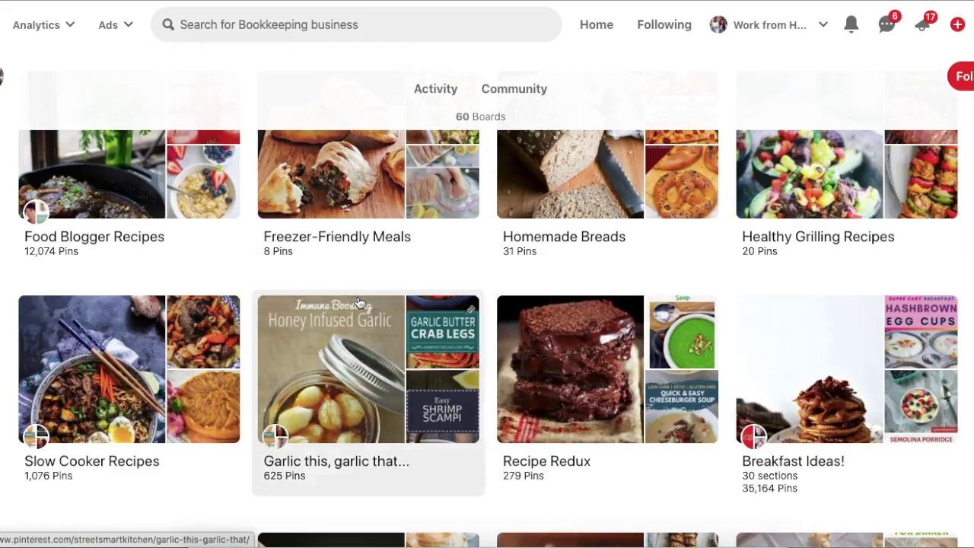
scroll(359, 303, up, 15)
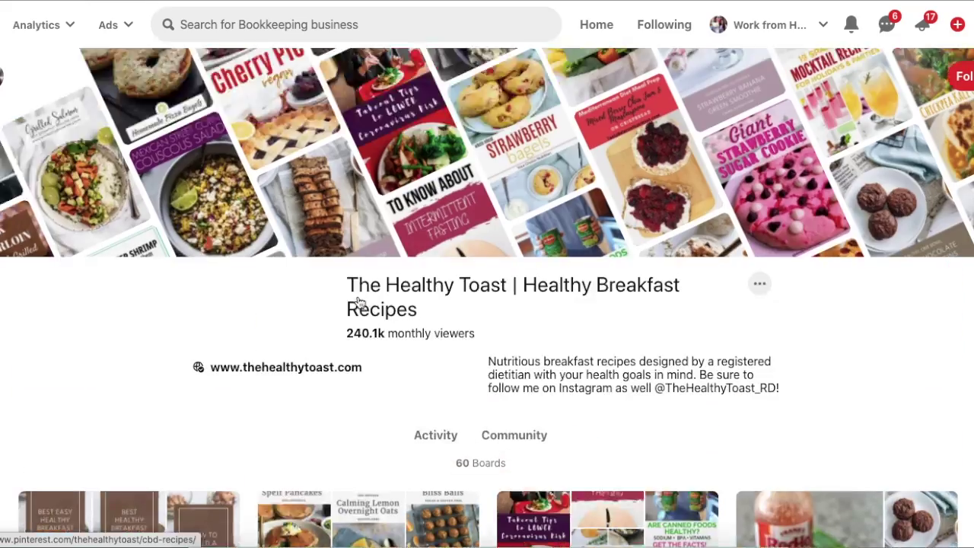
scroll(359, 303, down, 4)
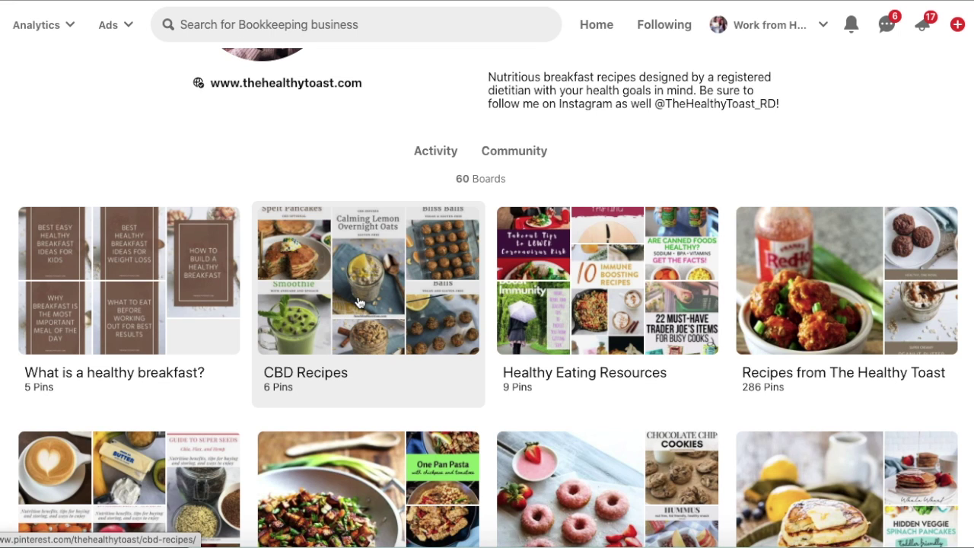
scroll(204, 264, down, 1)
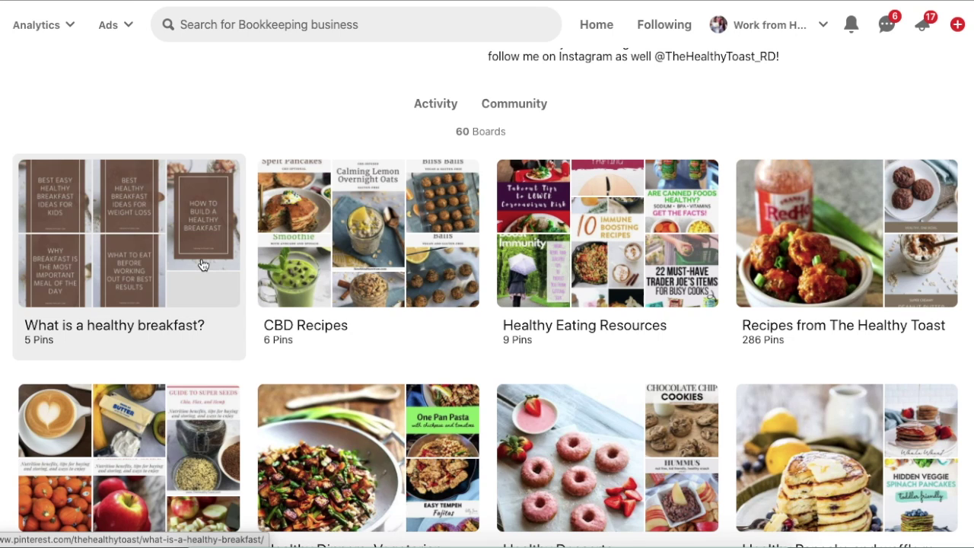
scroll(202, 264, down, 3)
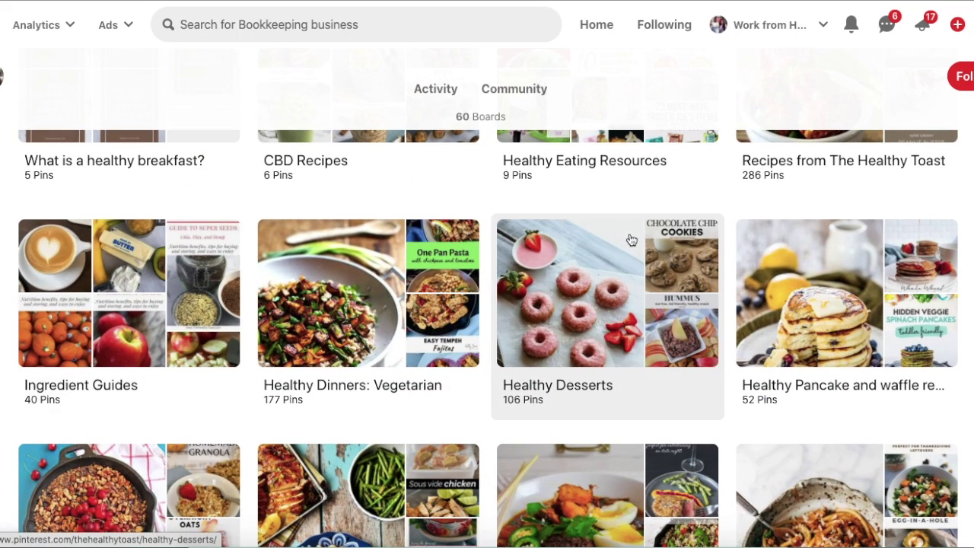
scroll(629, 238, down, 3)
scroll(629, 233, down, 1)
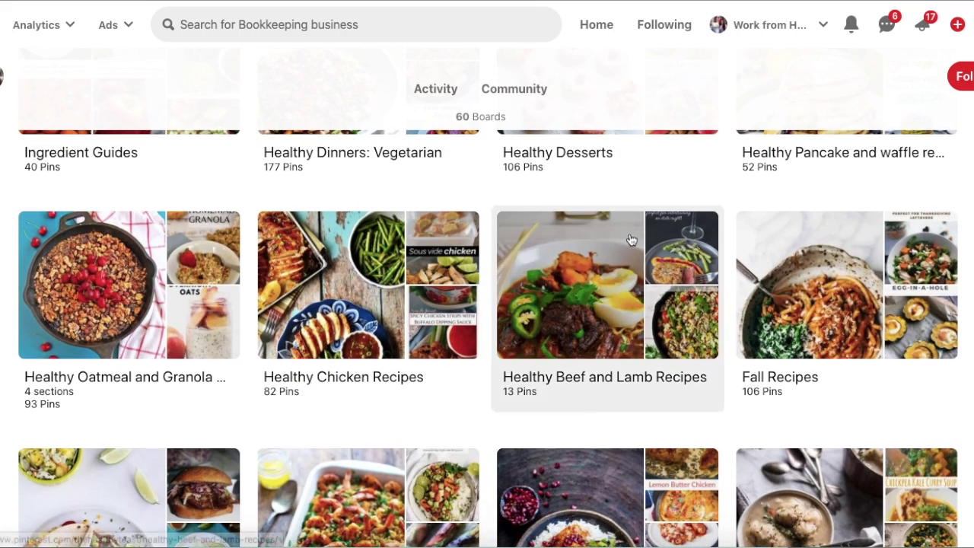
scroll(345, 272, down, 10)
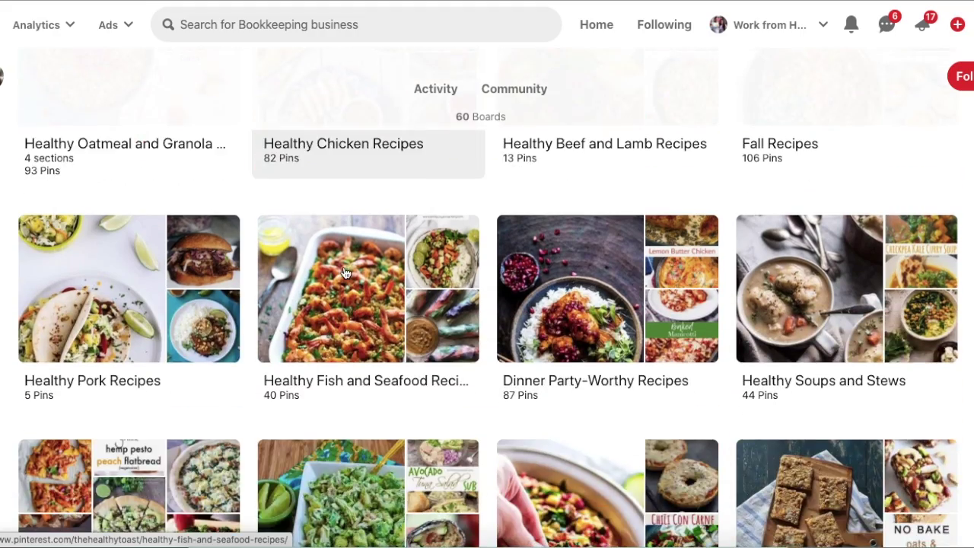
scroll(345, 273, down, 10)
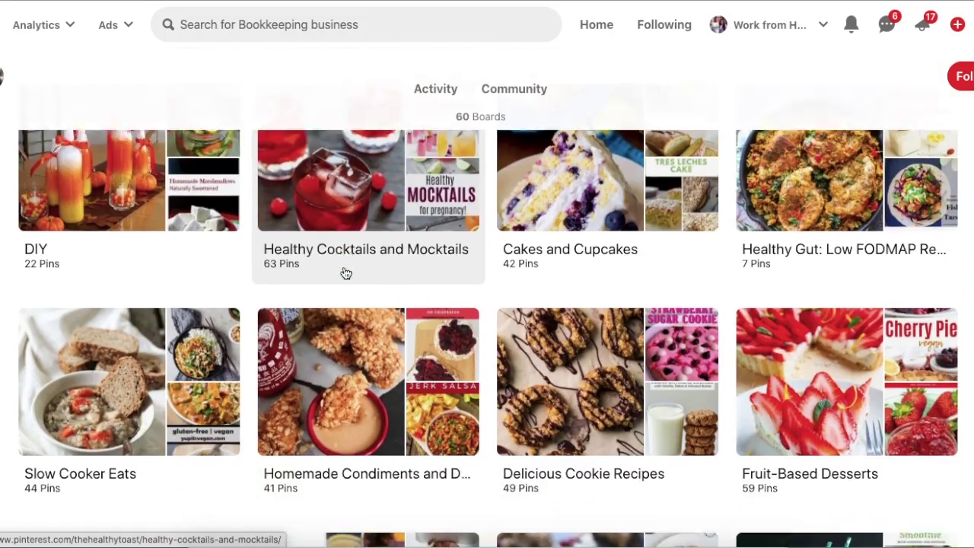
scroll(345, 272, up, 2)
scroll(344, 272, down, 4)
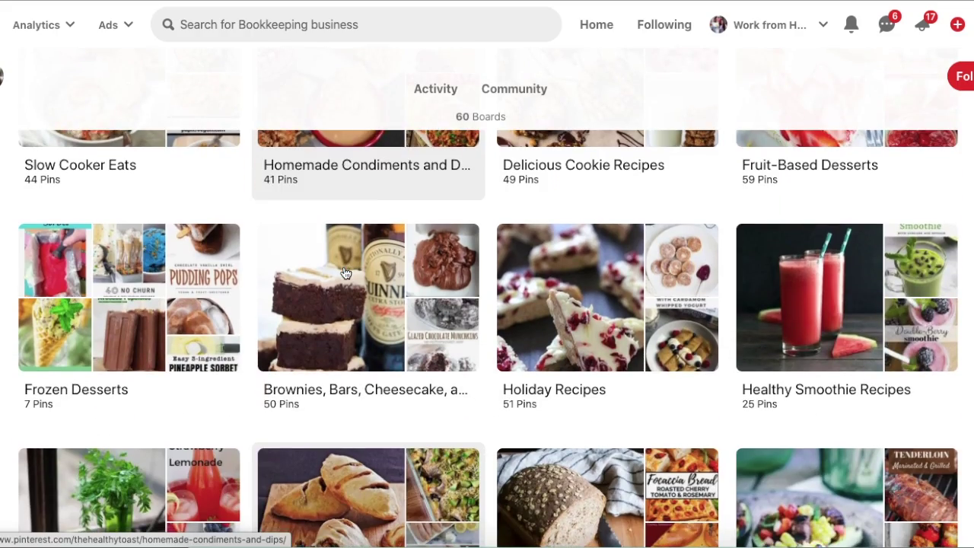
scroll(345, 273, down, 3)
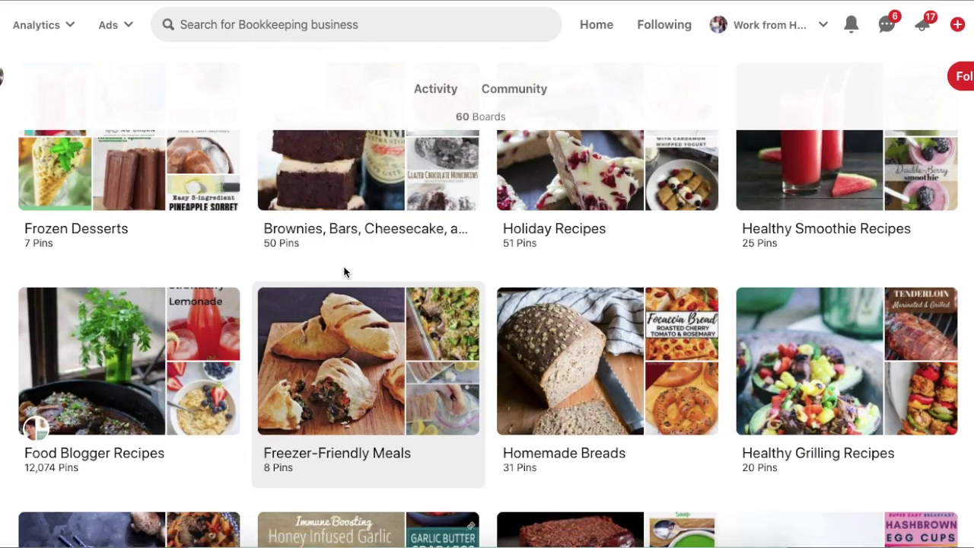
Step: Compare the account's own boards with its group boards down to "WPRM Recipes", and return to the profile header and first boards
scroll(345, 273, up, 10)
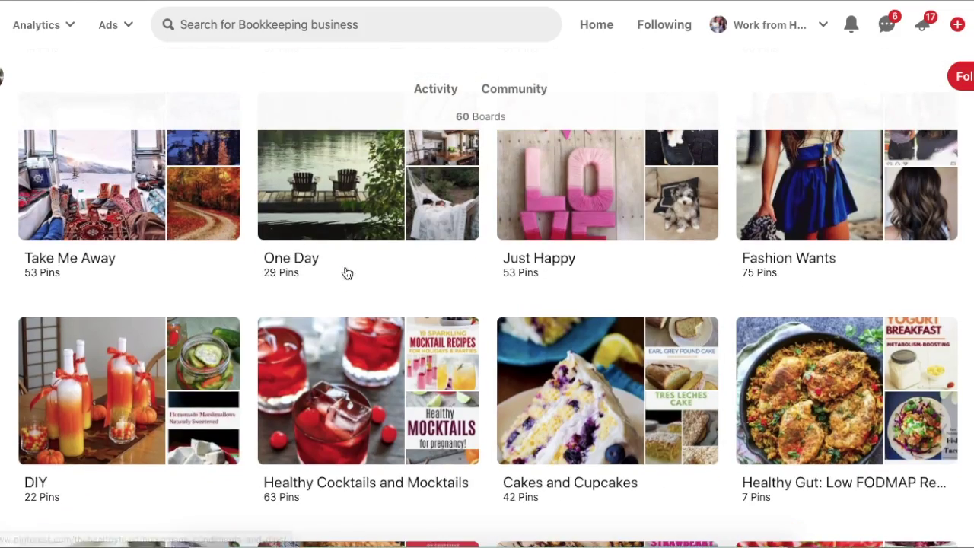
scroll(133, 451, down, 3)
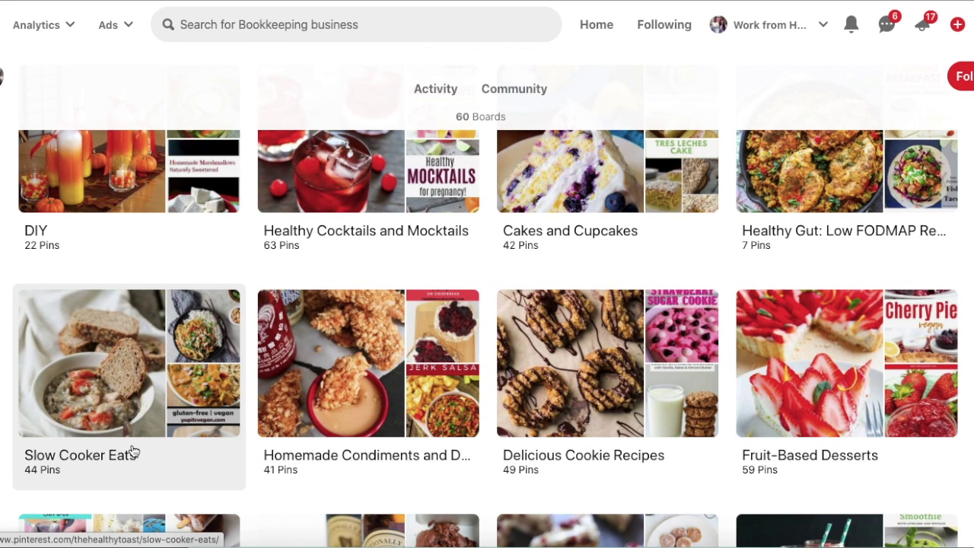
scroll(134, 451, down, 2)
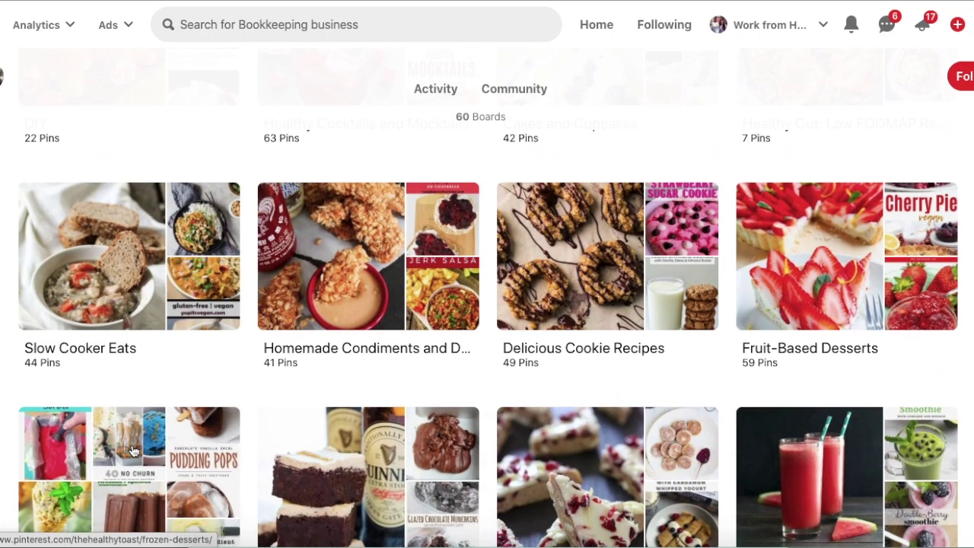
scroll(134, 451, down, 3)
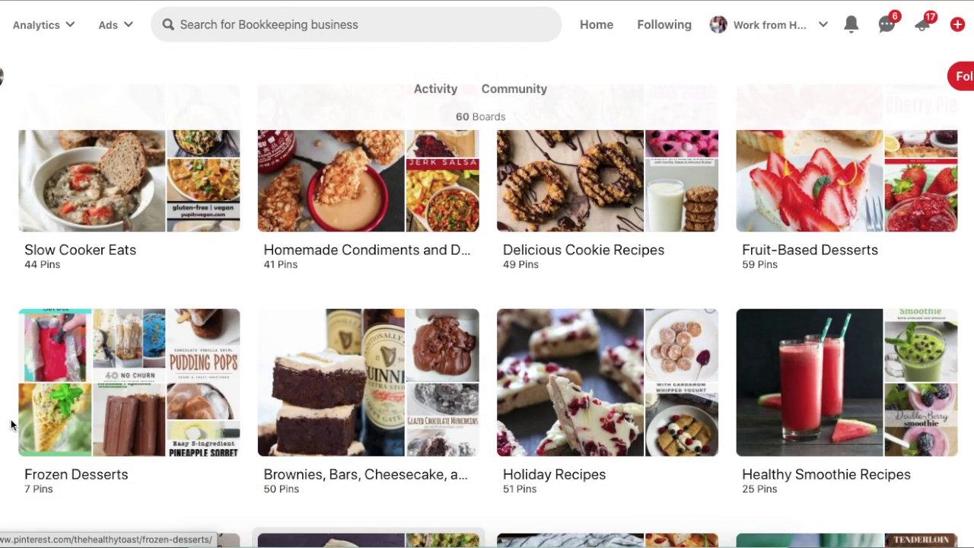
scroll(11, 424, down, 3)
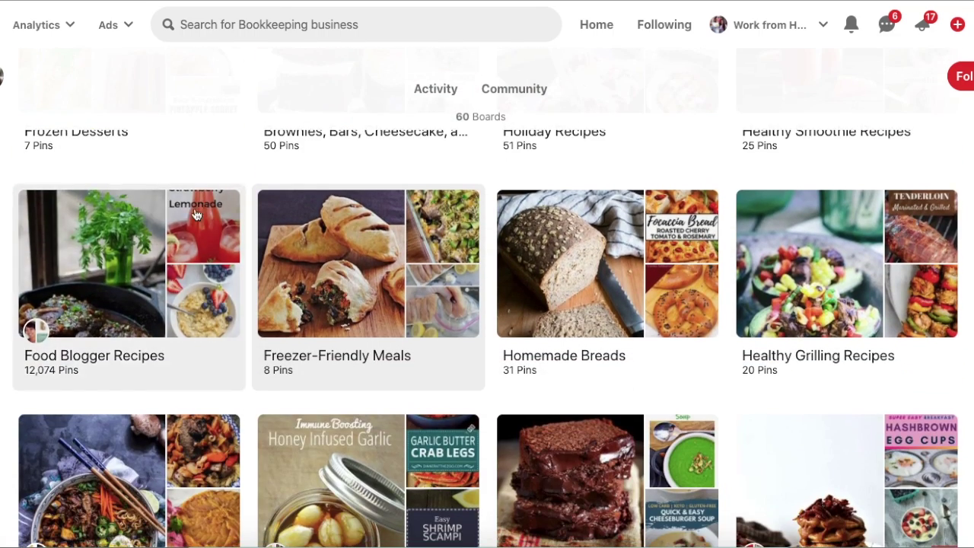
scroll(4, 305, down, 1)
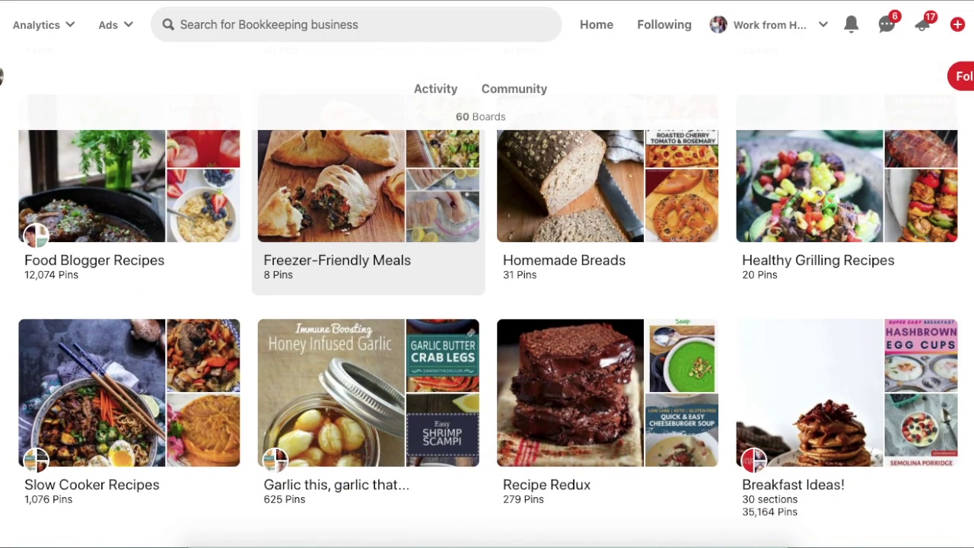
scroll(487, 305, down, 3)
scroll(487, 305, down, 3)
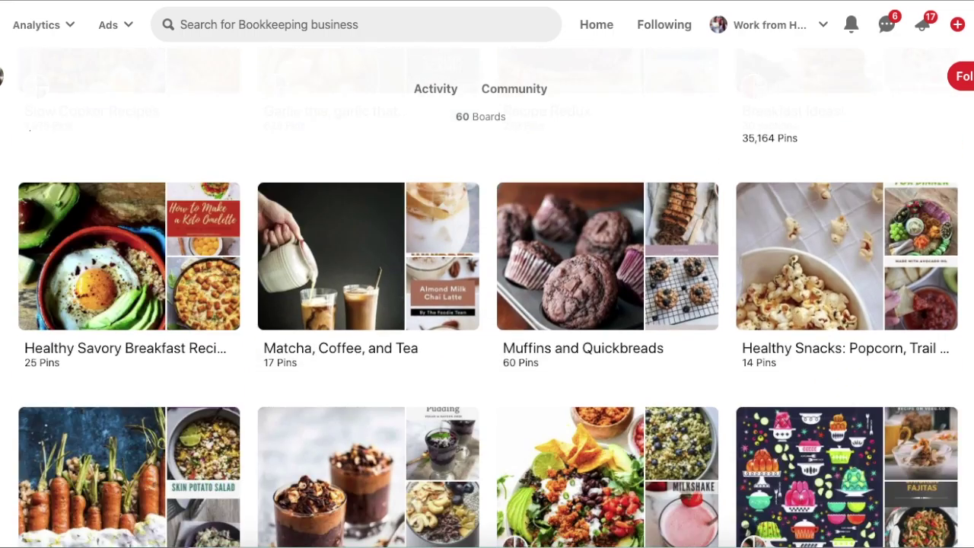
scroll(487, 305, down, 5)
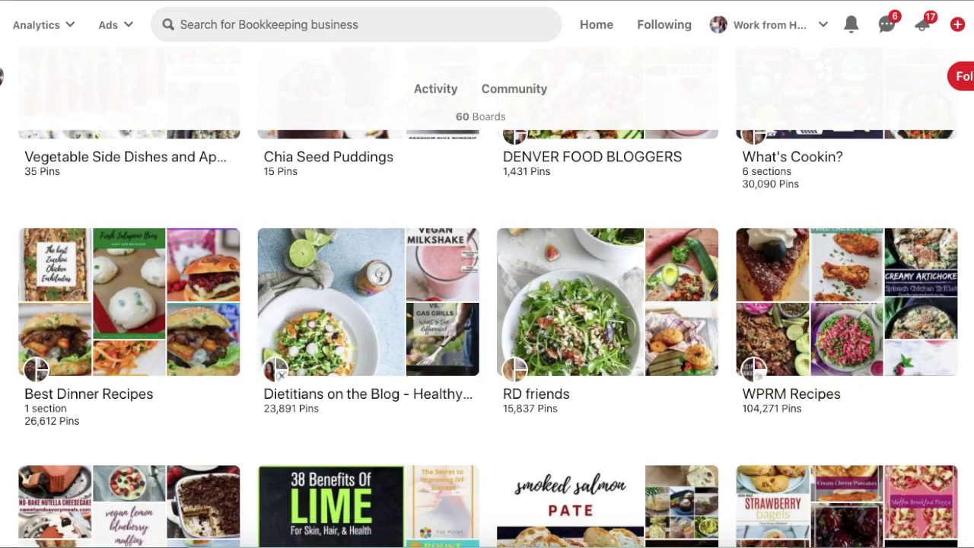
scroll(487, 304, up, 10)
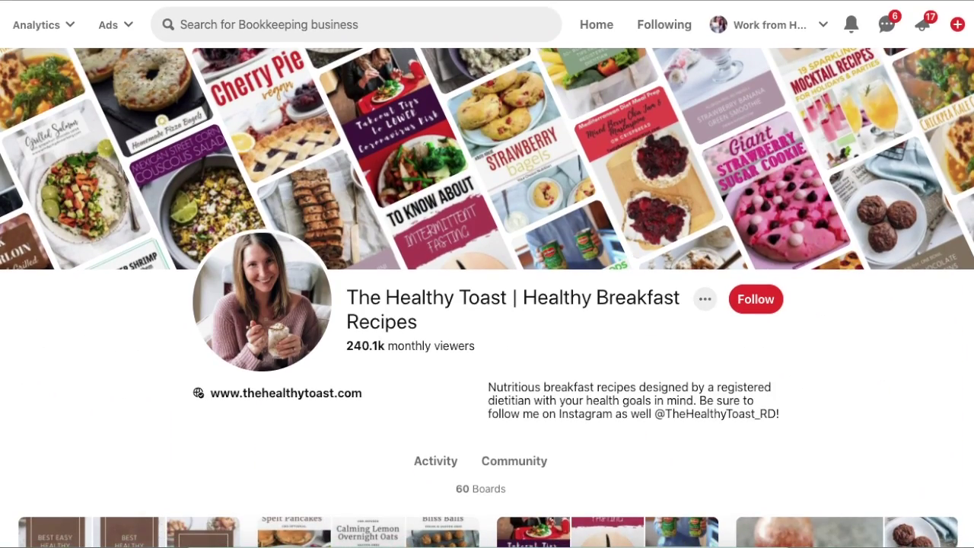
scroll(487, 305, down, 4)
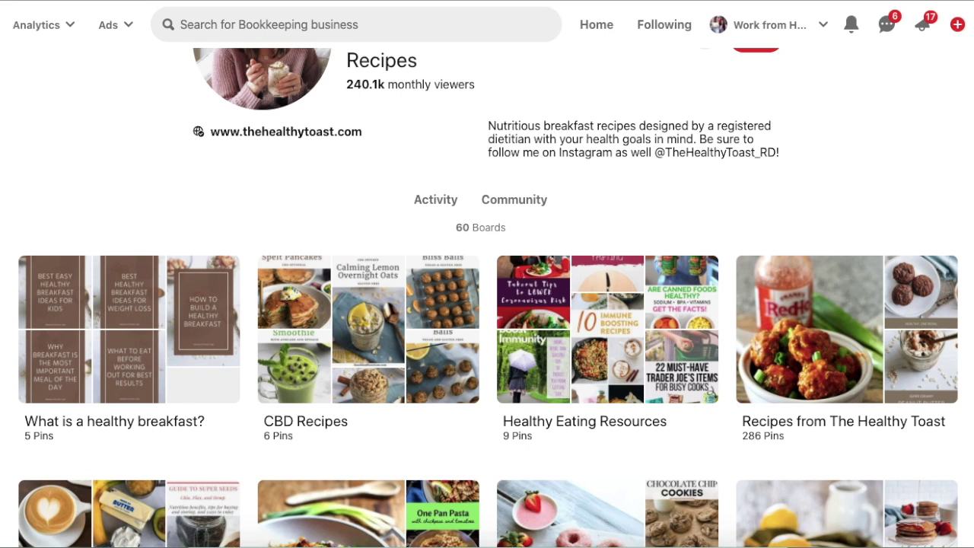
Step: Search Pinterest for "saving money" and filter the results to People
click(250, 22)
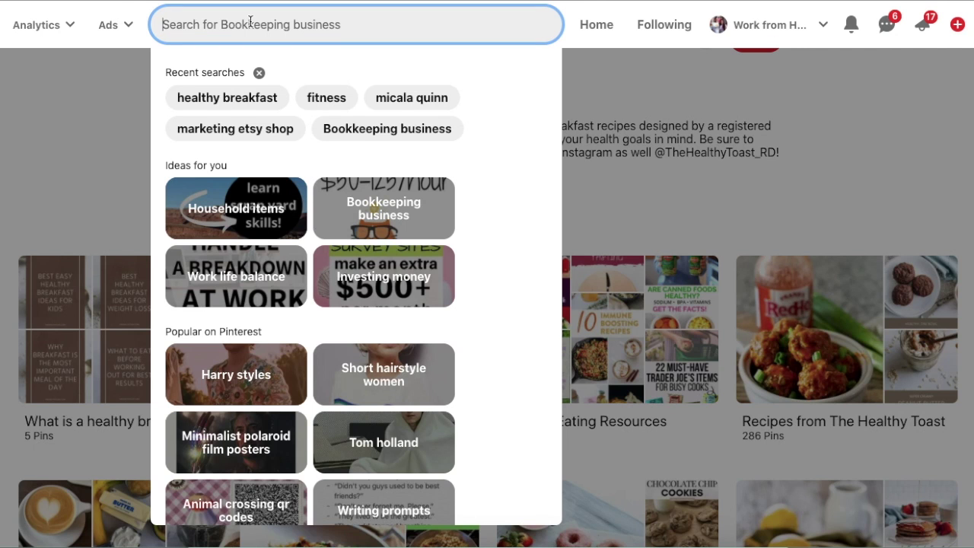
text(saving money)
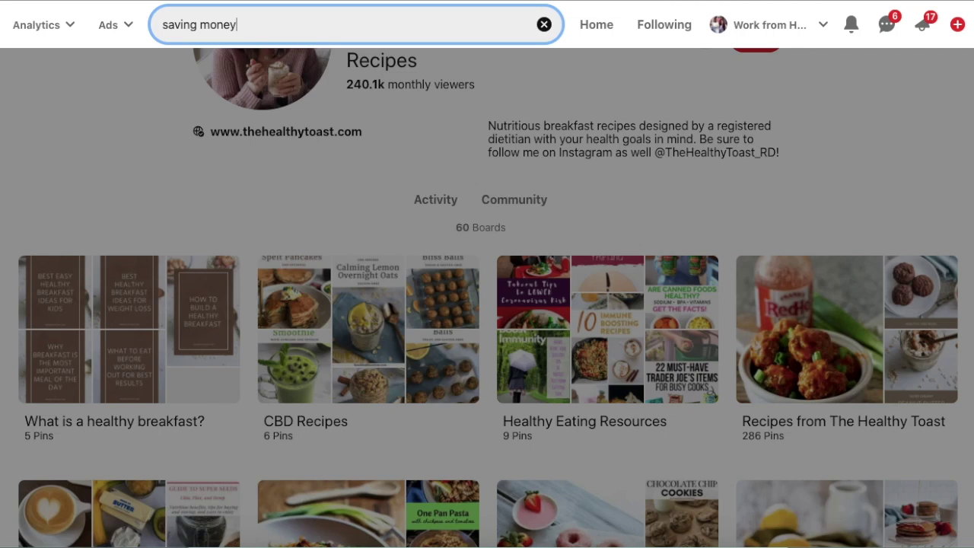
key(Return)
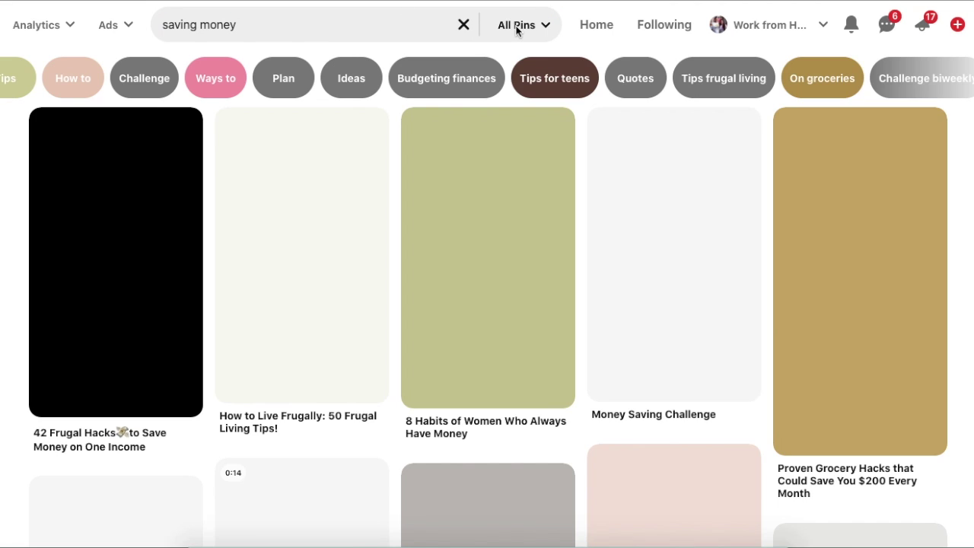
click(519, 25)
click(517, 191)
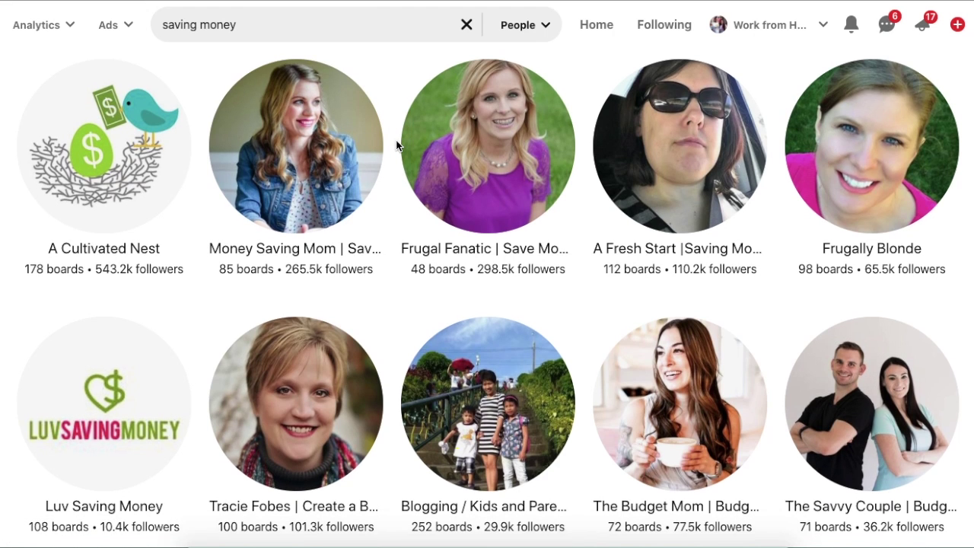
scroll(396, 146, down, 2)
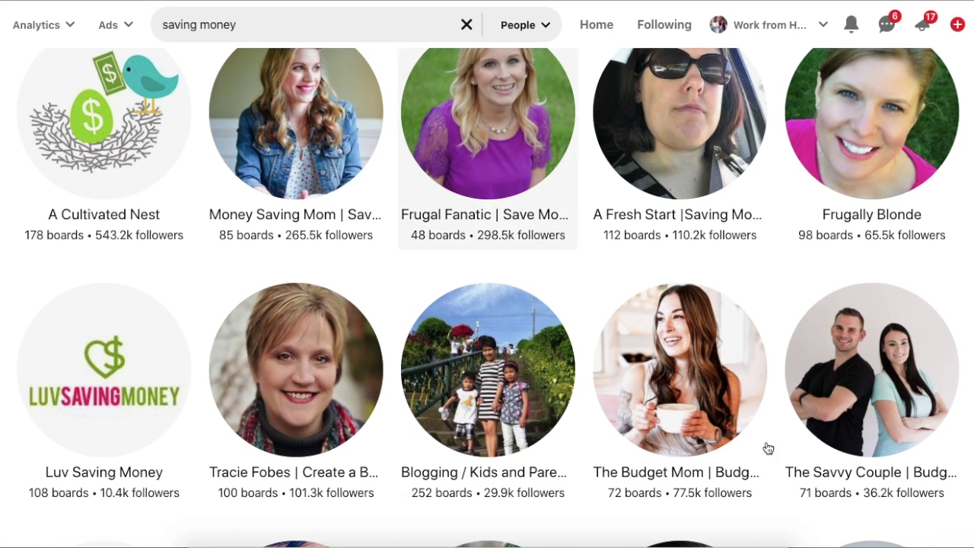
click(666, 480)
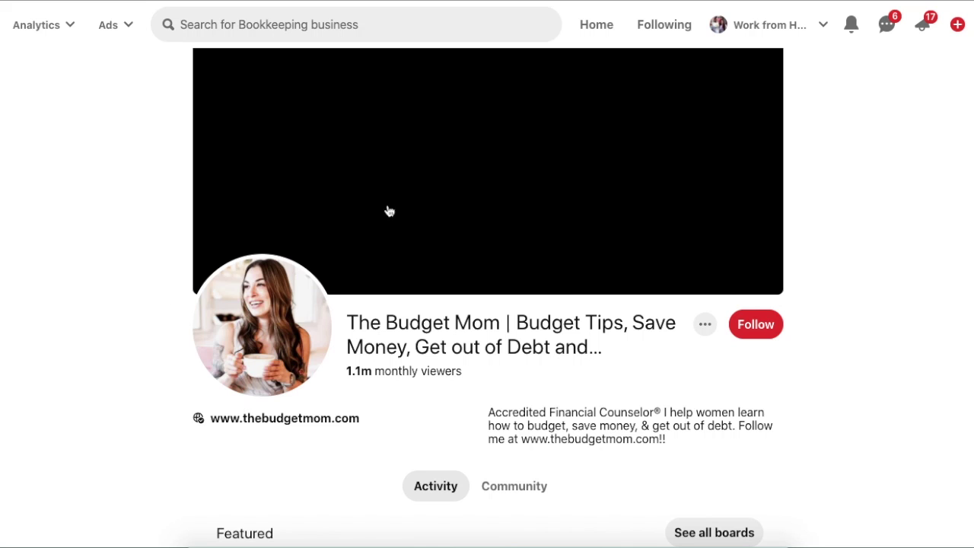
scroll(124, 368, down, 1)
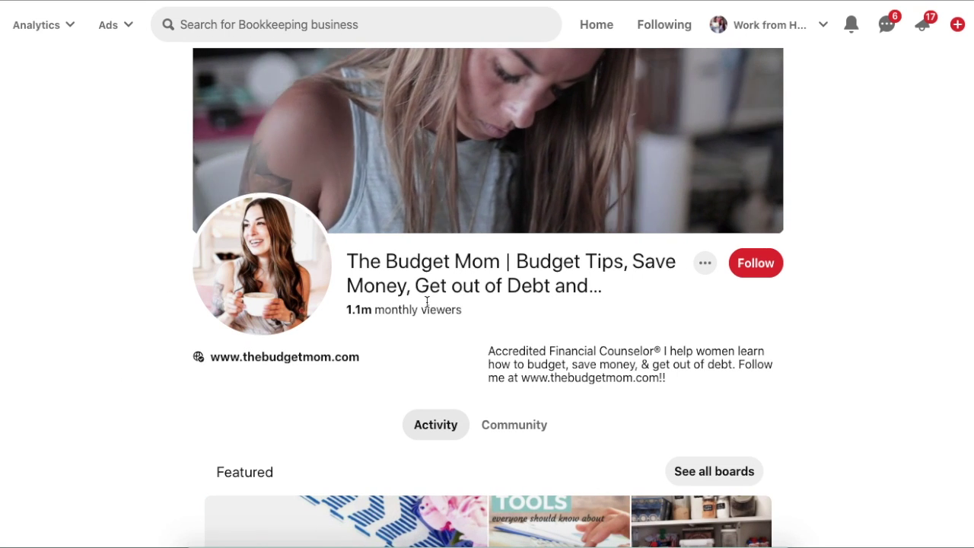
drag(518, 261, 550, 286)
click(550, 285)
scroll(547, 305, down, 1)
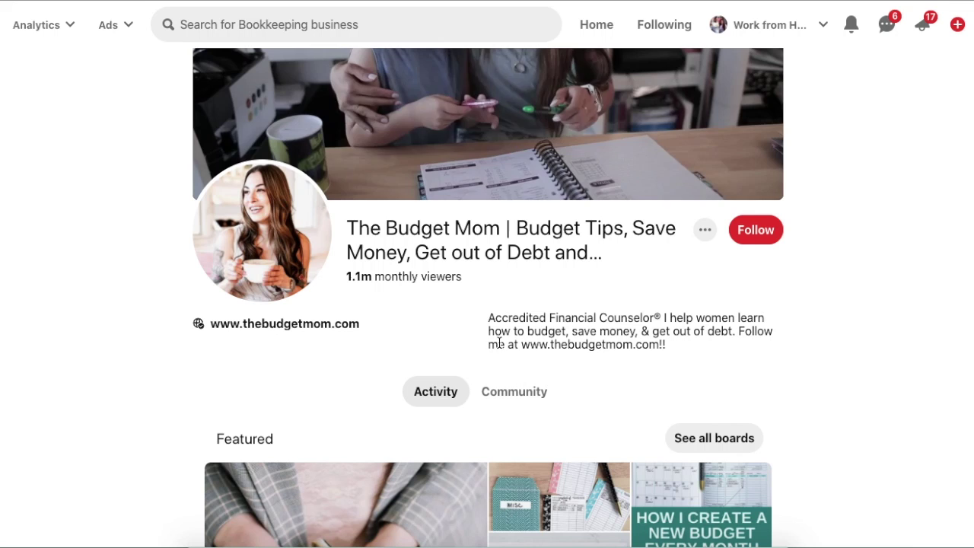
drag(664, 318, 729, 331)
click(728, 331)
scroll(707, 251, down, 3)
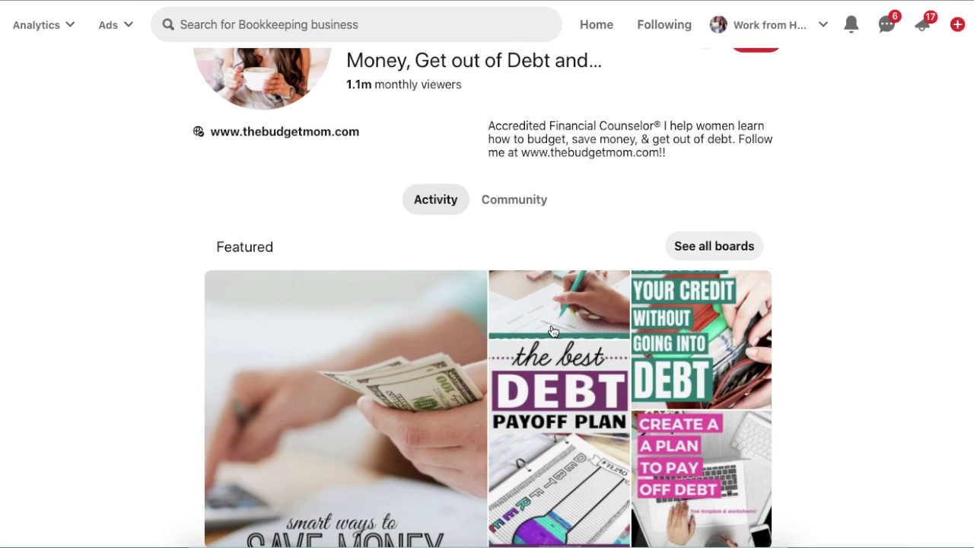
Step: Open the full board list of The Budget Mom and browse its keyword-based board titles down to the group boards
click(708, 250)
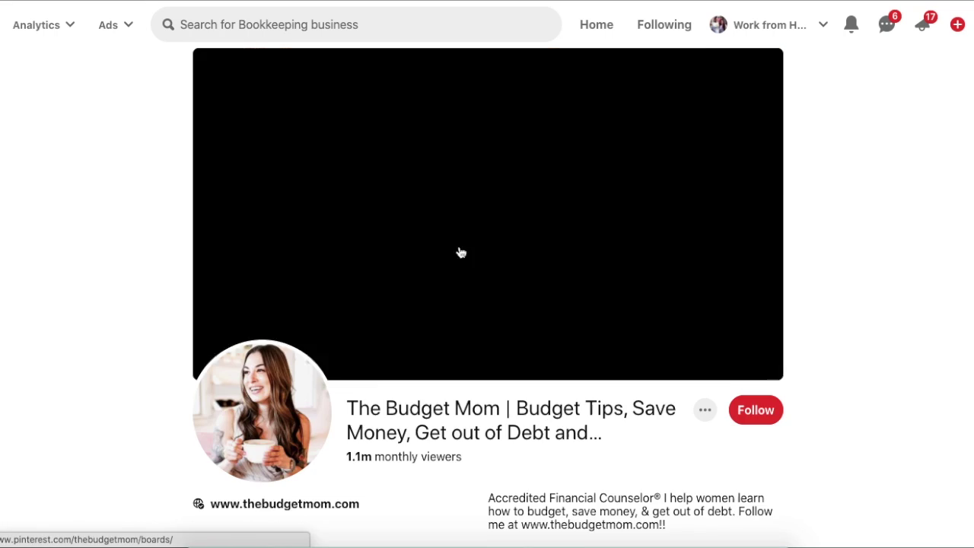
scroll(11, 396, down, 6)
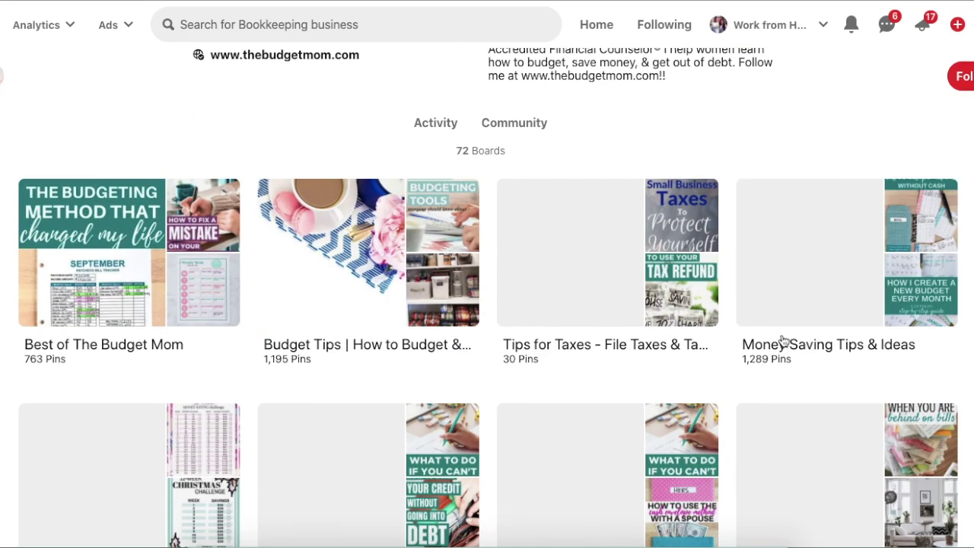
scroll(215, 306, down, 1)
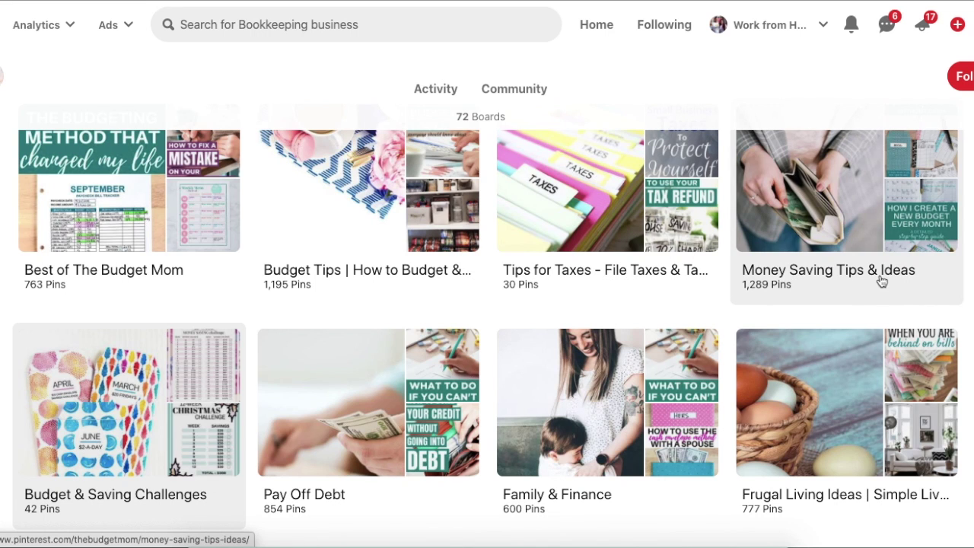
scroll(182, 386, down, 3)
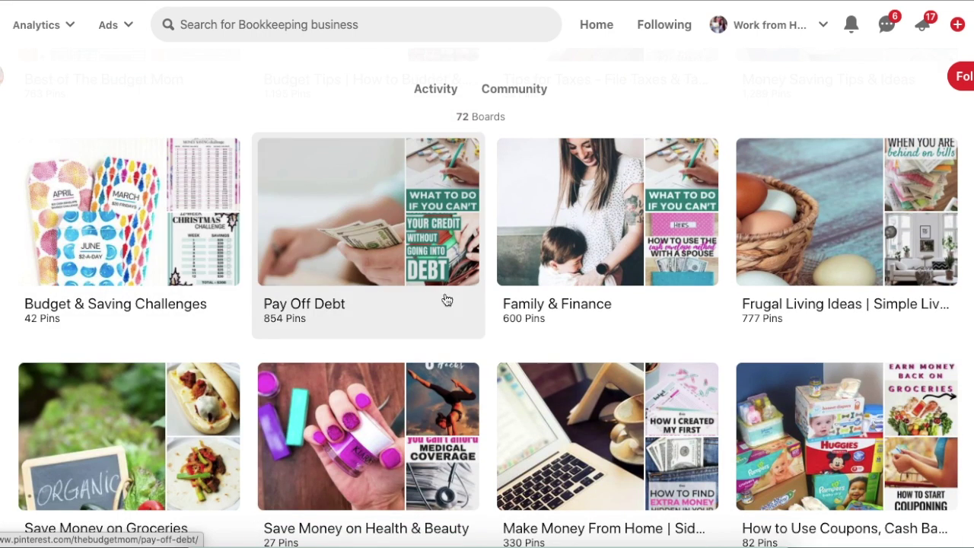
scroll(312, 318, down, 6)
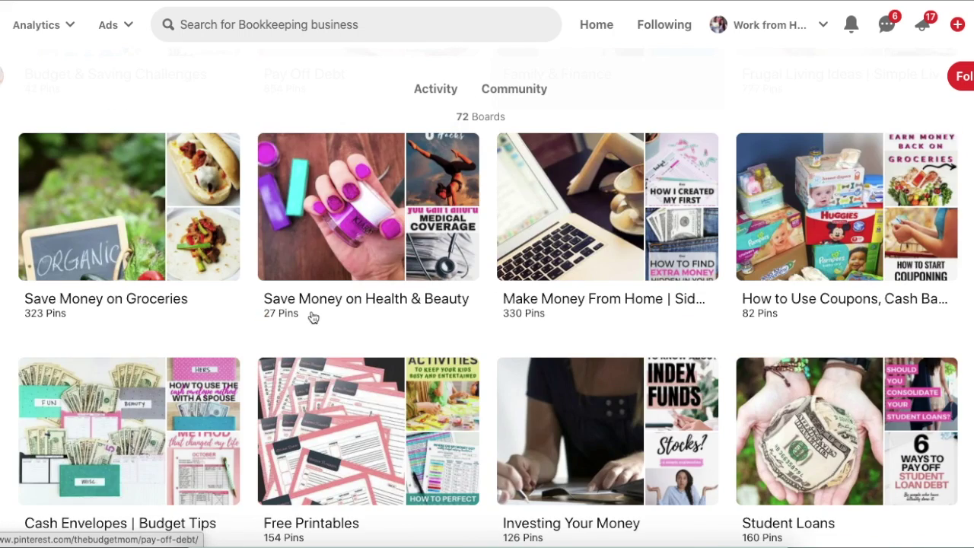
scroll(312, 318, down, 4)
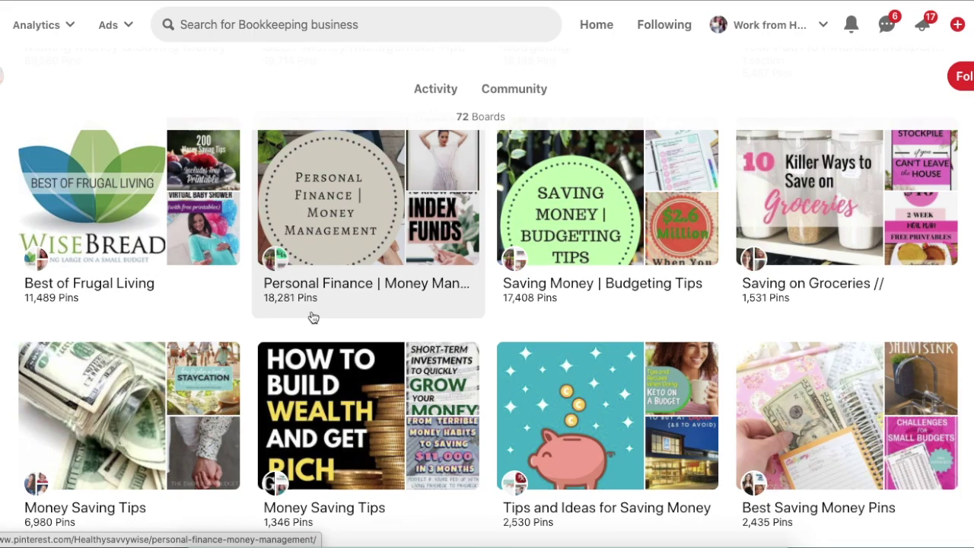
scroll(186, 240, down, 10)
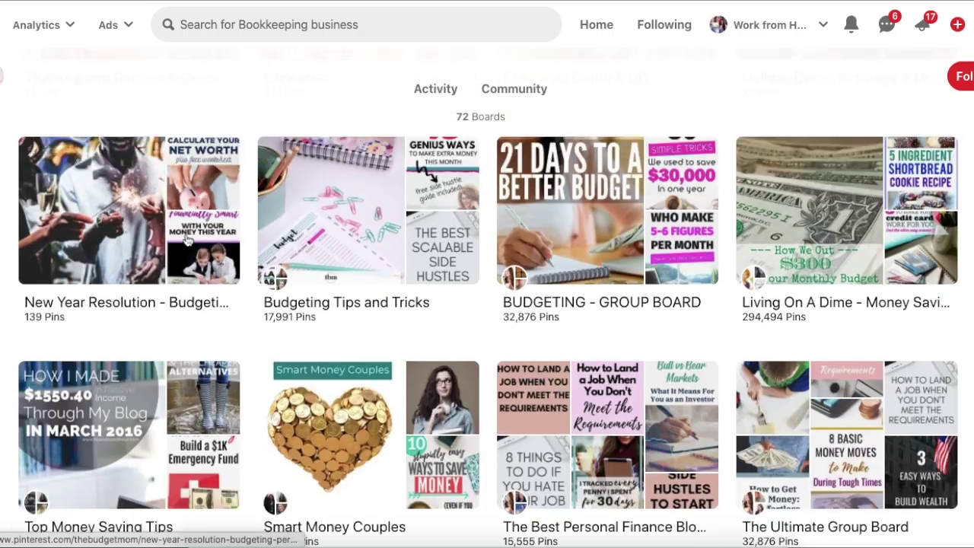
Step: Return to The Budget Mom's first boards, open "Money Saving Tips & Ideas" and highlight the board's title
scroll(188, 240, up, 15)
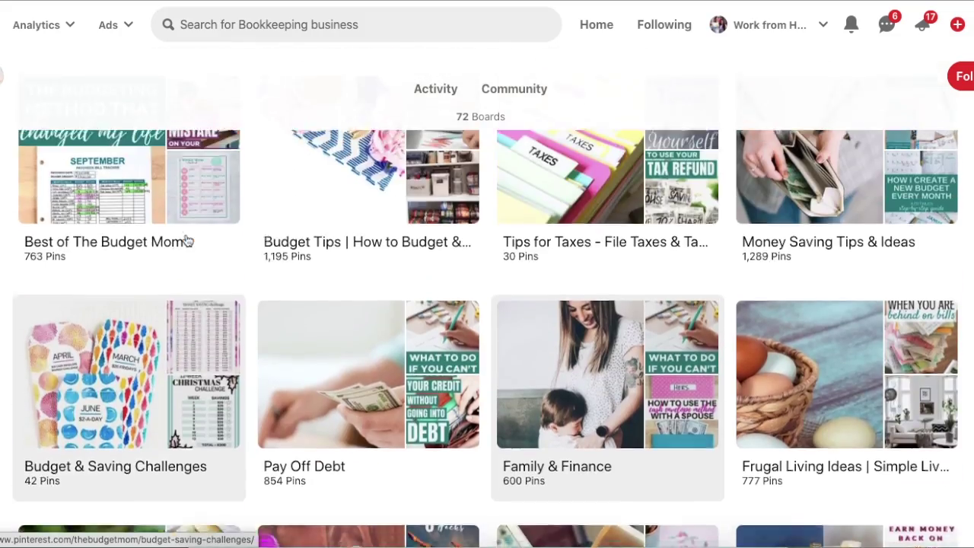
scroll(186, 236, down, 4)
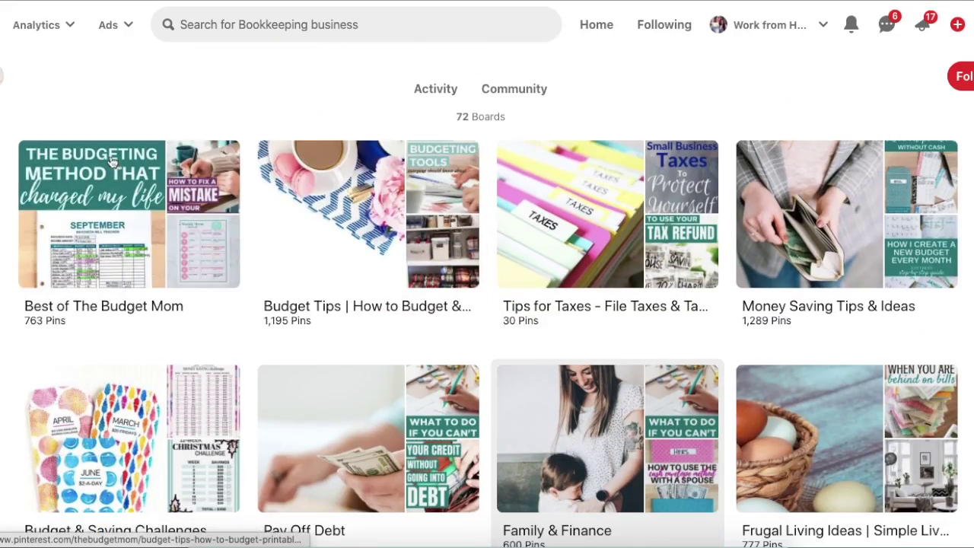
scroll(383, 249, down, 1)
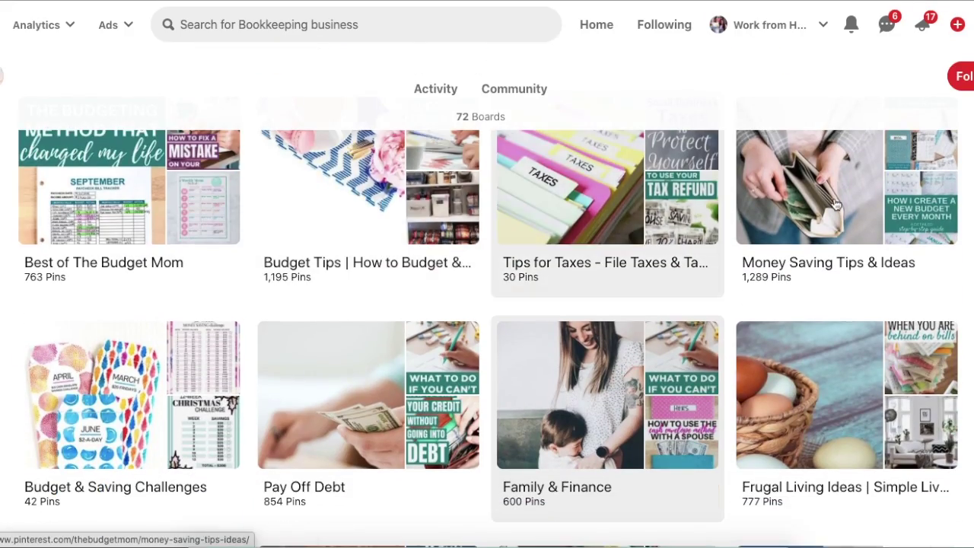
click(835, 204)
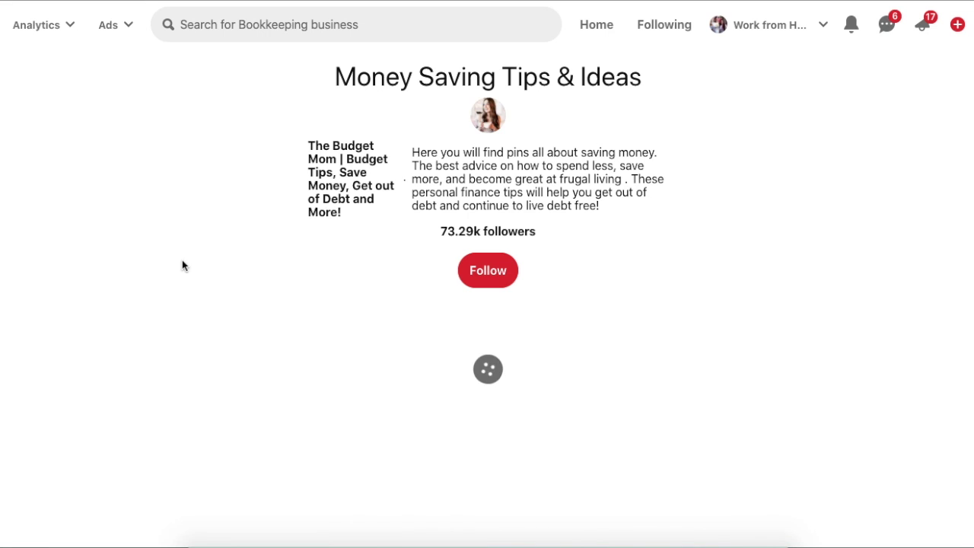
drag(329, 78, 679, 83)
click(545, 73)
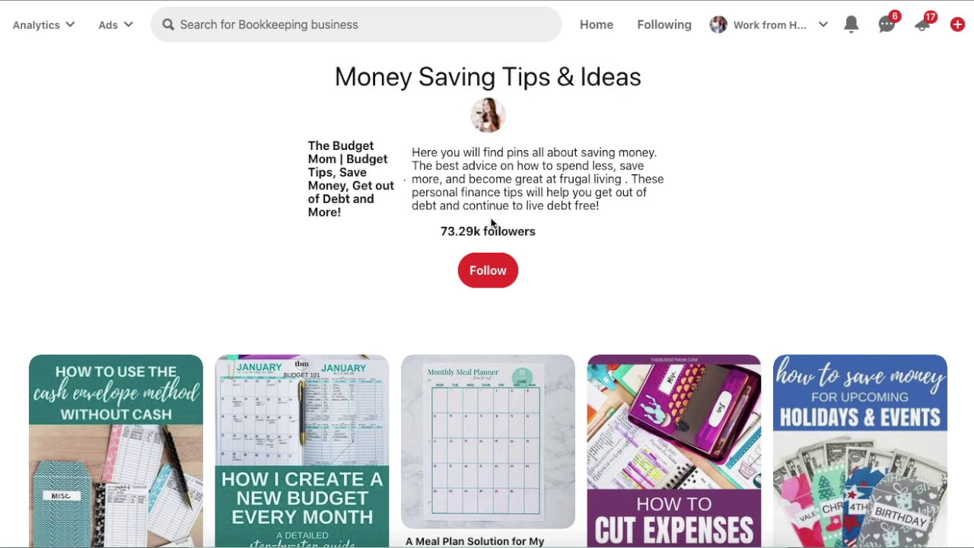
Step: Highlight the full board description and its keyword phrase "about saving money" to examine how keywords are used
drag(413, 152, 623, 211)
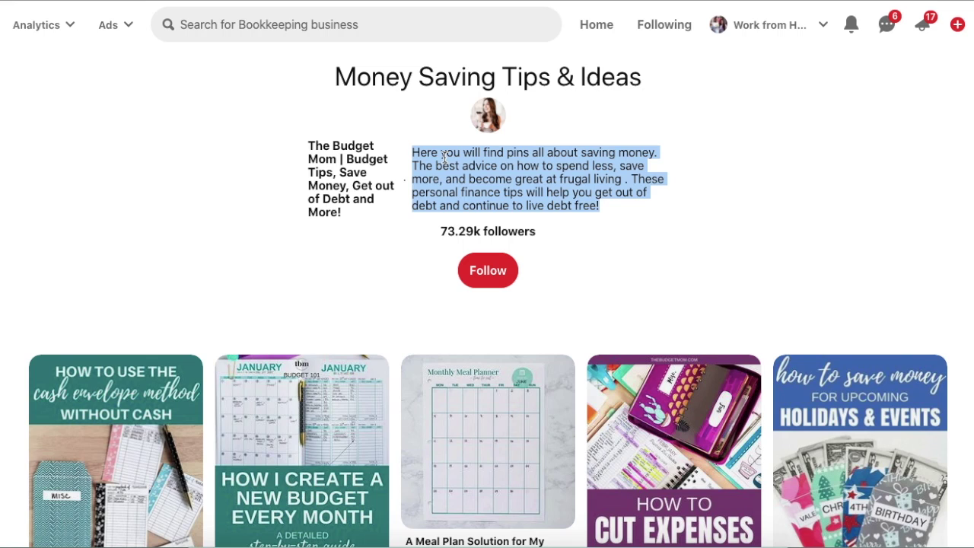
click(533, 164)
drag(548, 153, 663, 153)
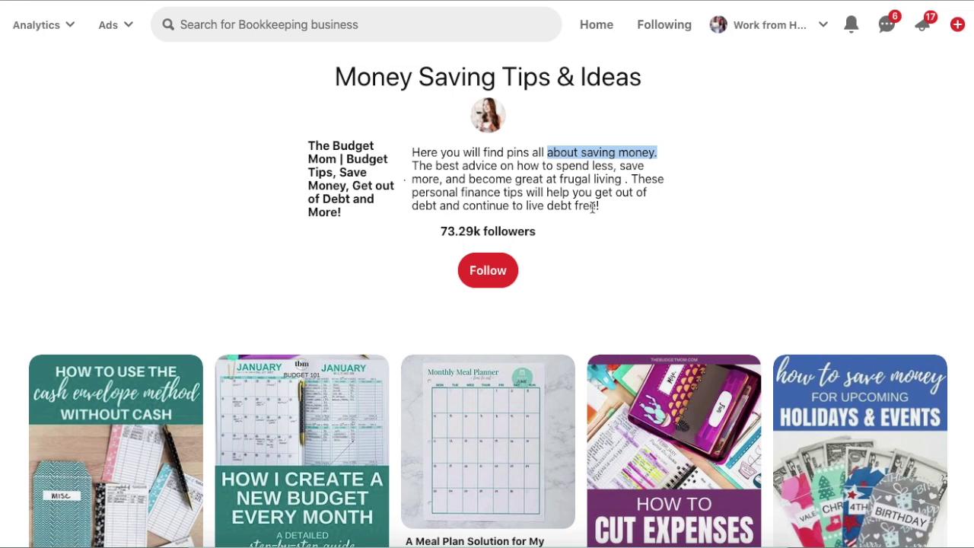
scroll(592, 200, down, 1)
drag(412, 86, 620, 157)
click(619, 157)
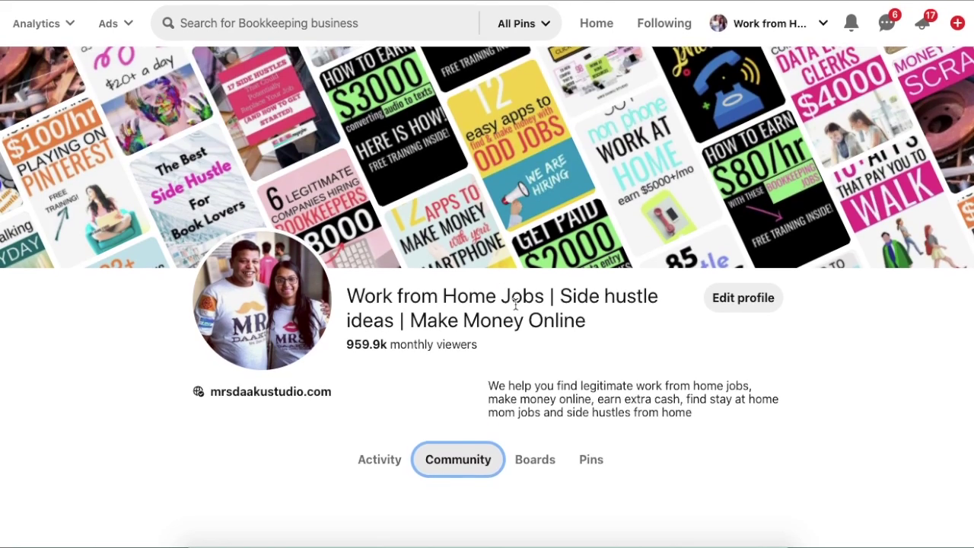
Step: Open your own profile for editing and review its display name, username, about text and remaining fields
scroll(510, 290, down, 2)
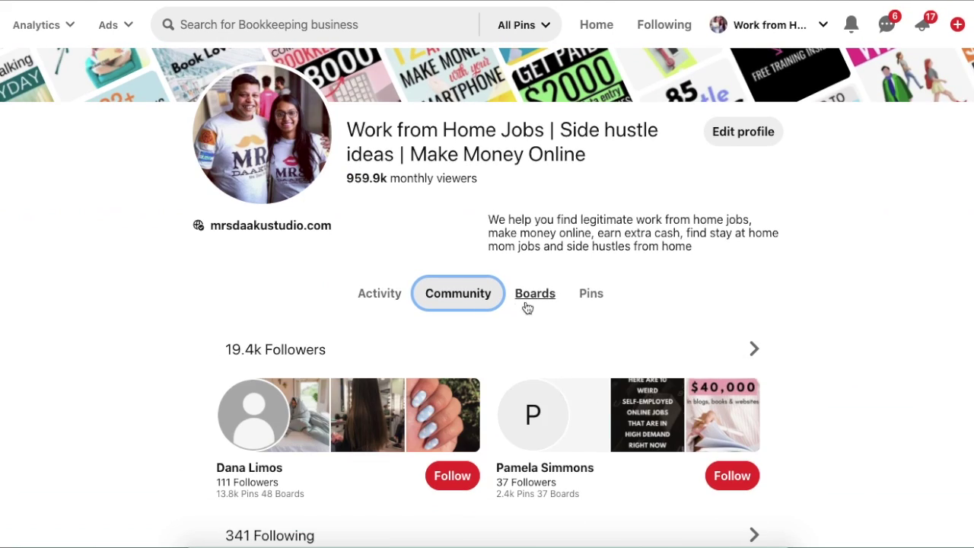
scroll(563, 282, up, 3)
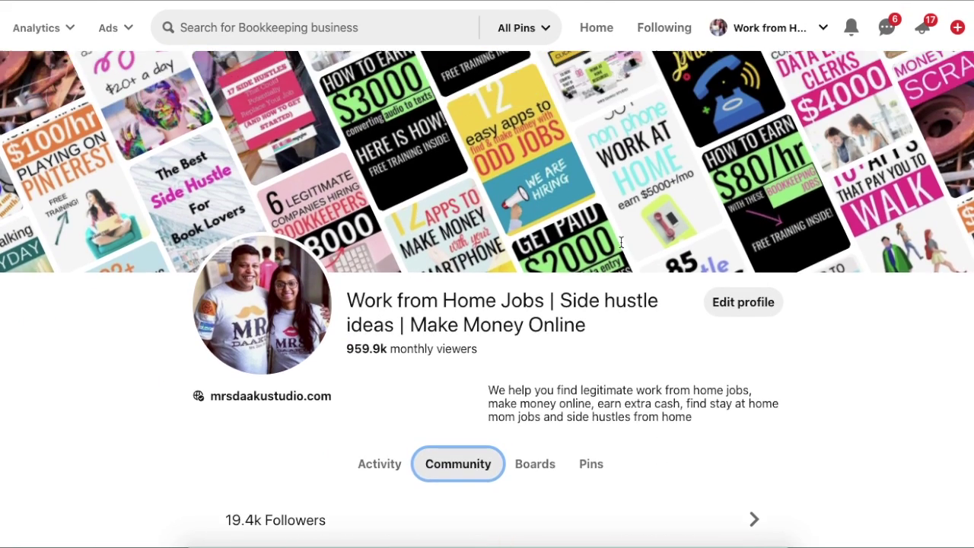
scroll(621, 242, down, 3)
click(737, 106)
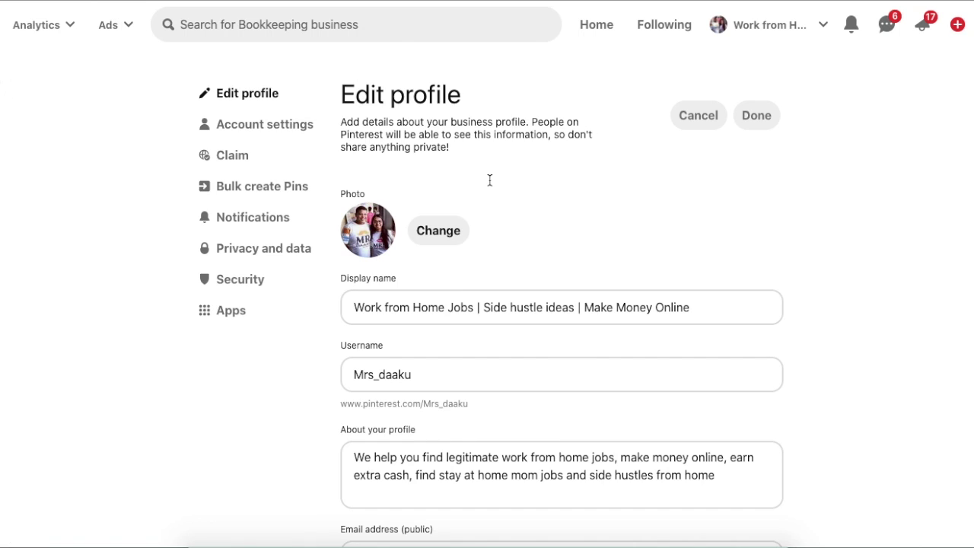
click(507, 296)
scroll(514, 297, down, 1)
click(533, 297)
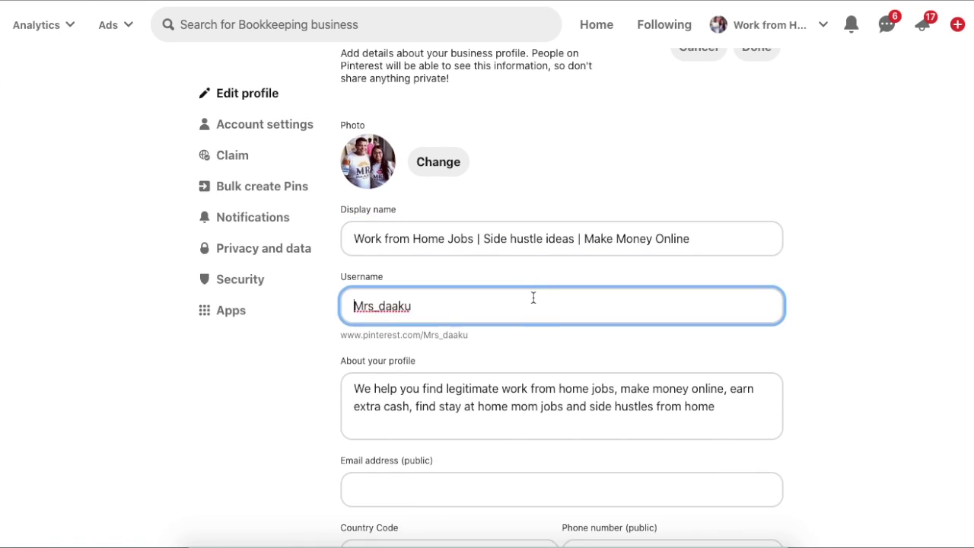
scroll(534, 297, down, 2)
click(604, 246)
scroll(604, 245, down, 8)
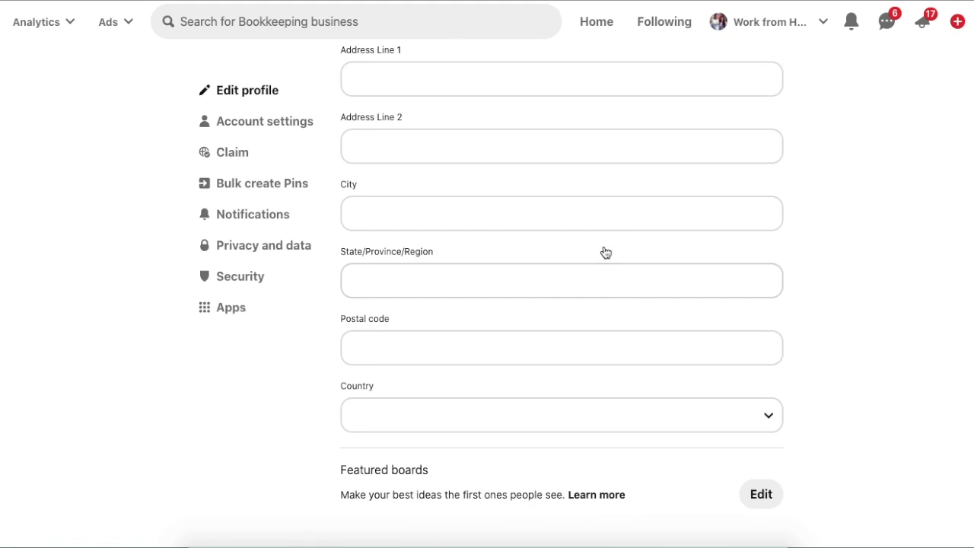
scroll(605, 252, up, 4)
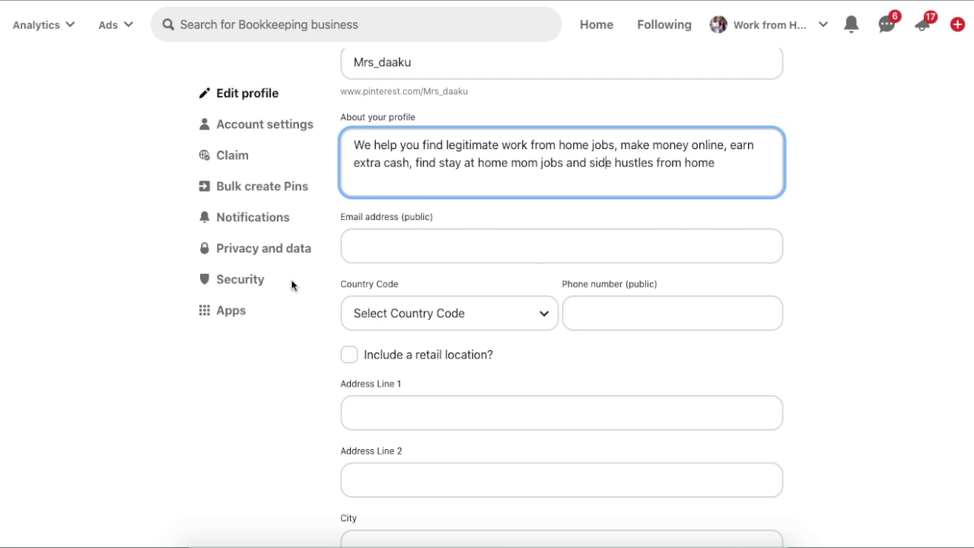
Step: Return to the profile, show its boards and inspect the form for creating a board, leaving it without creating one
scroll(292, 282, left, 5)
scroll(395, 283, down, 4)
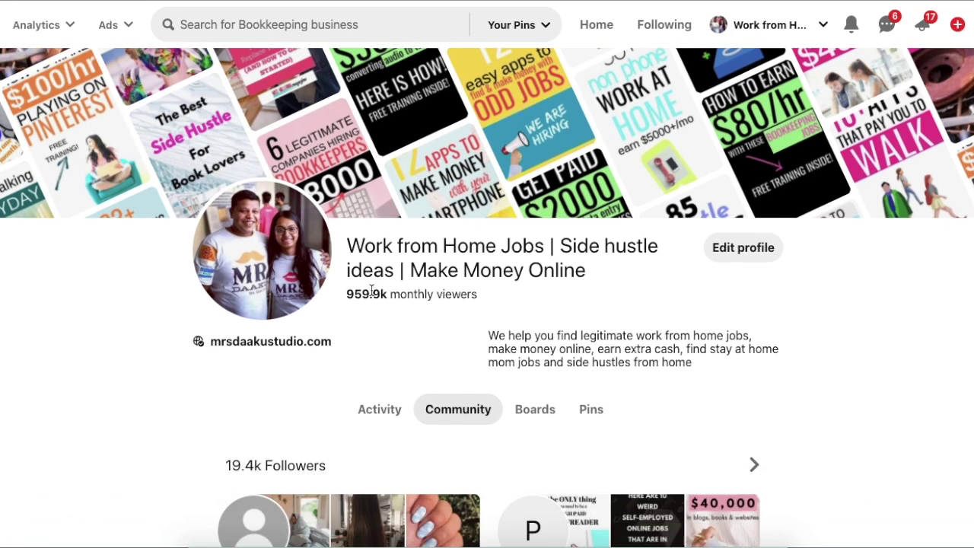
click(523, 223)
scroll(72, 305, down, 5)
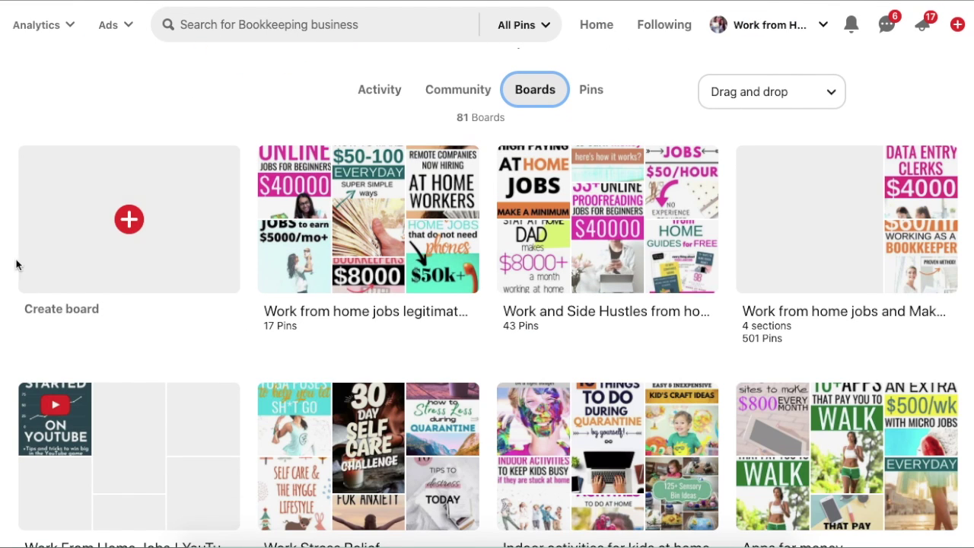
click(103, 220)
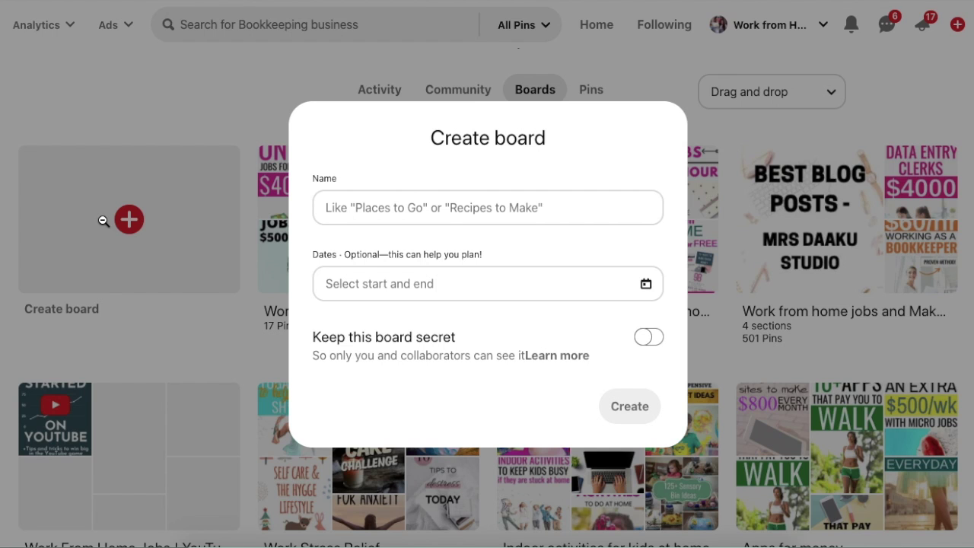
click(524, 207)
click(555, 244)
click(892, 125)
Step: Open the settings of the "Work from home jobs legitimate fee free" board and examine its name and description fields
click(459, 327)
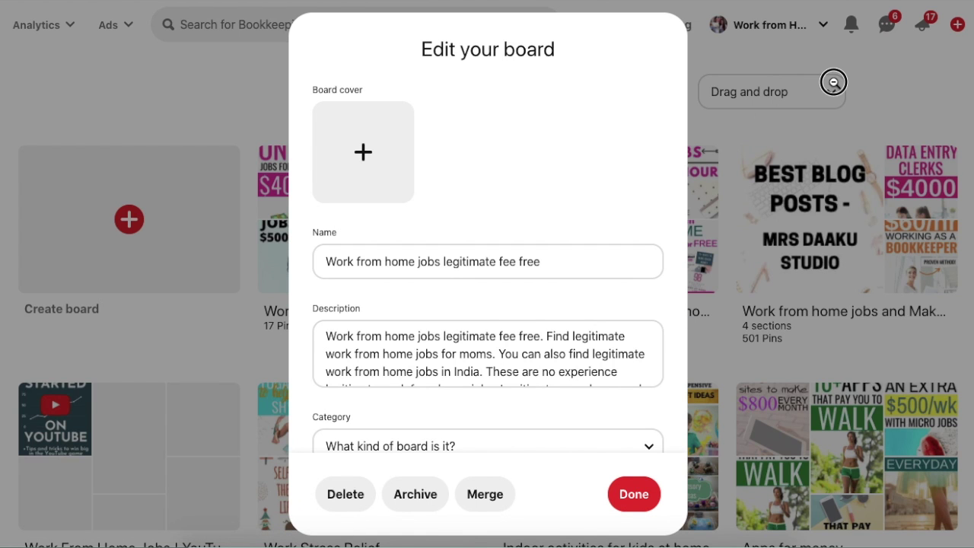
click(834, 88)
click(458, 325)
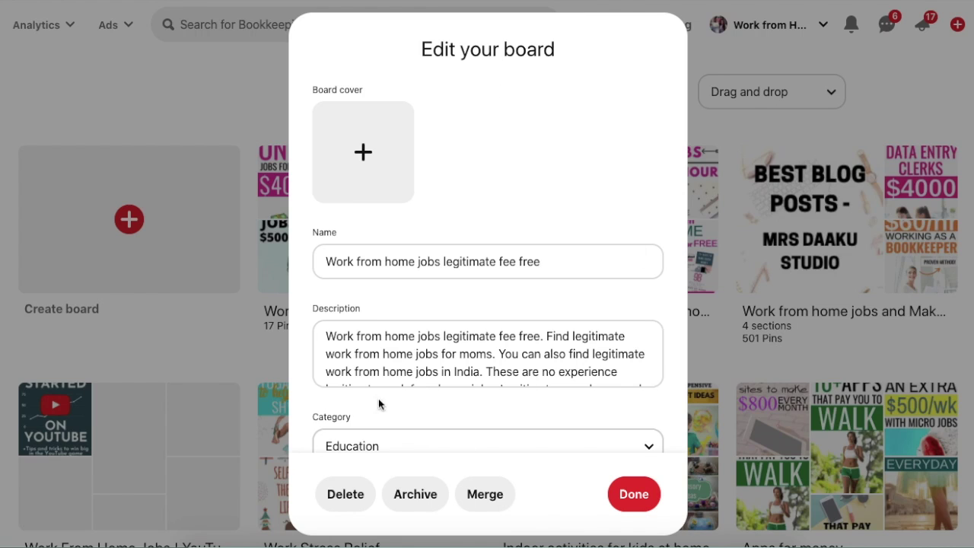
scroll(511, 182, down, 2)
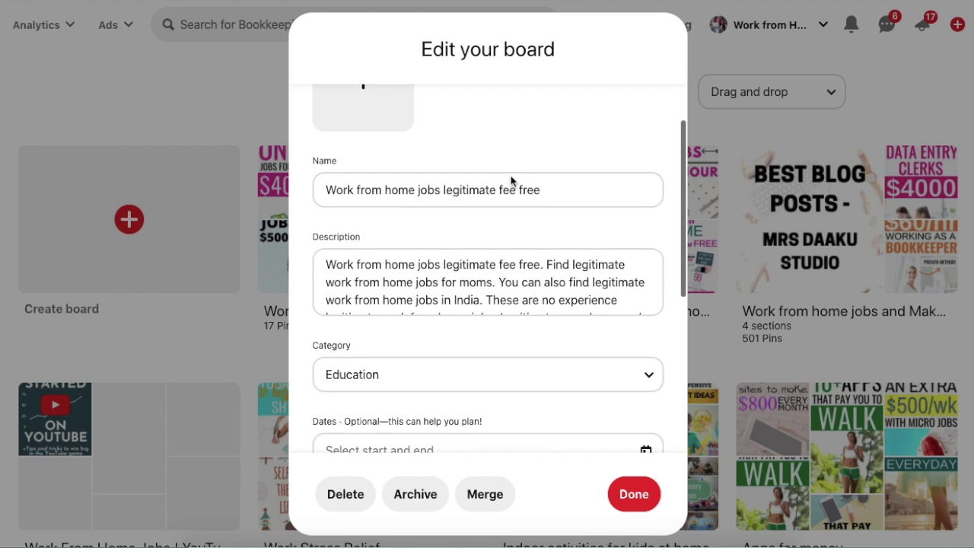
click(583, 182)
scroll(583, 182, down, 1)
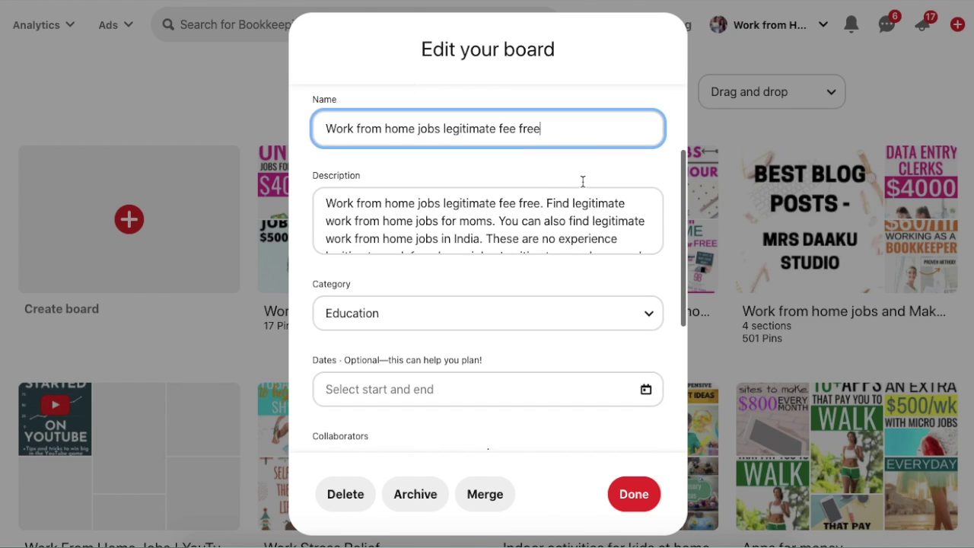
click(527, 200)
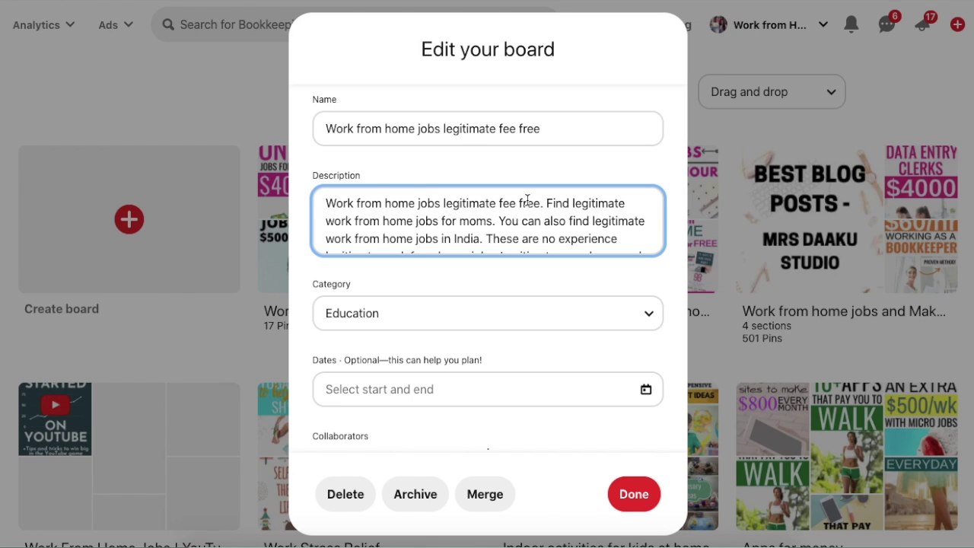
Step: Read the rest of the board description, look through the category options and close the board settings without changes
scroll(527, 200, down, 3)
click(498, 317)
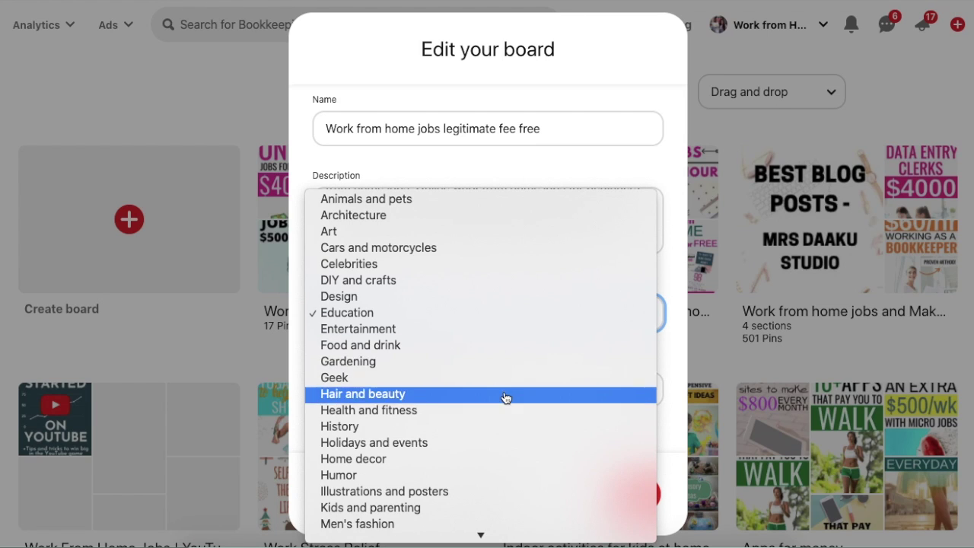
scroll(505, 396, down, 3)
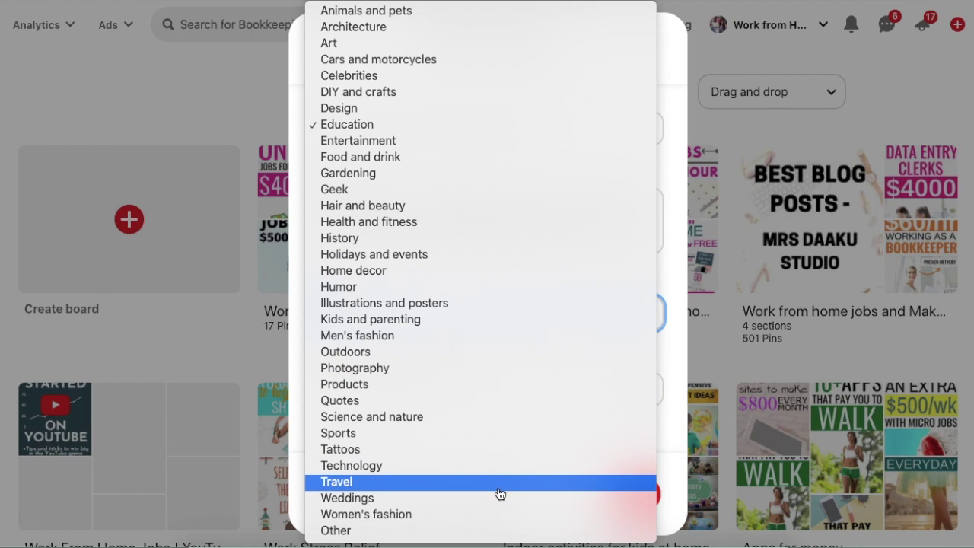
click(677, 234)
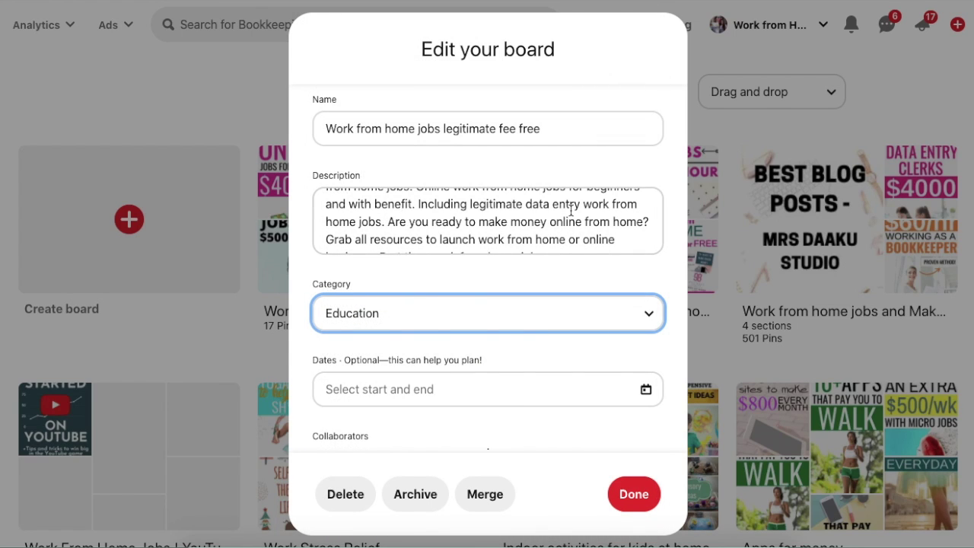
scroll(495, 203, down, 1)
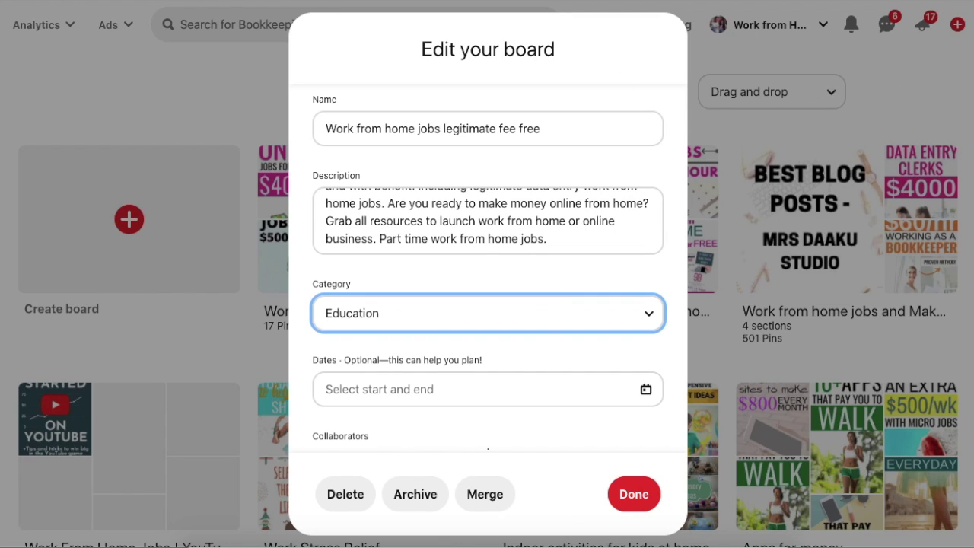
key(Escape)
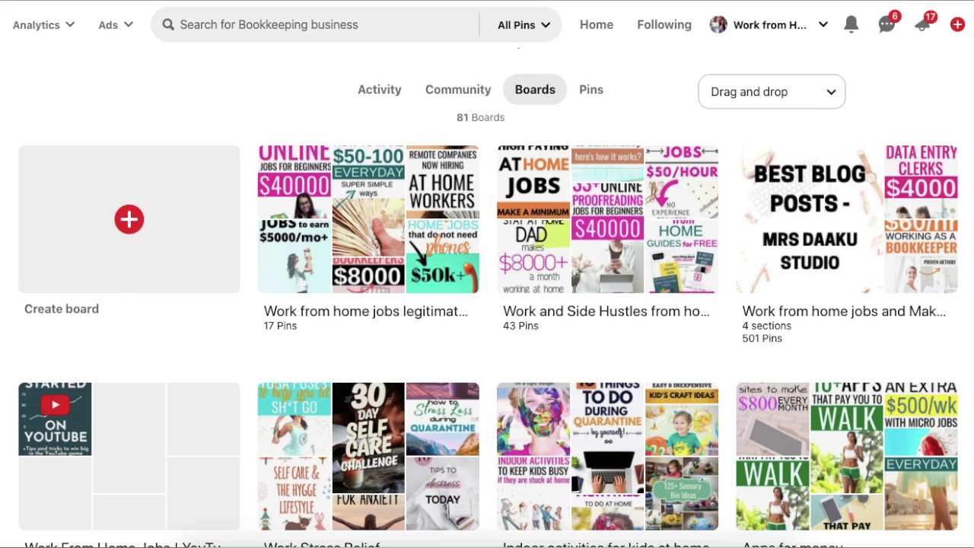
Step: Search all pins for "saving money" and review the keyword suggestions offered for that term
click(231, 25)
text(saving money)
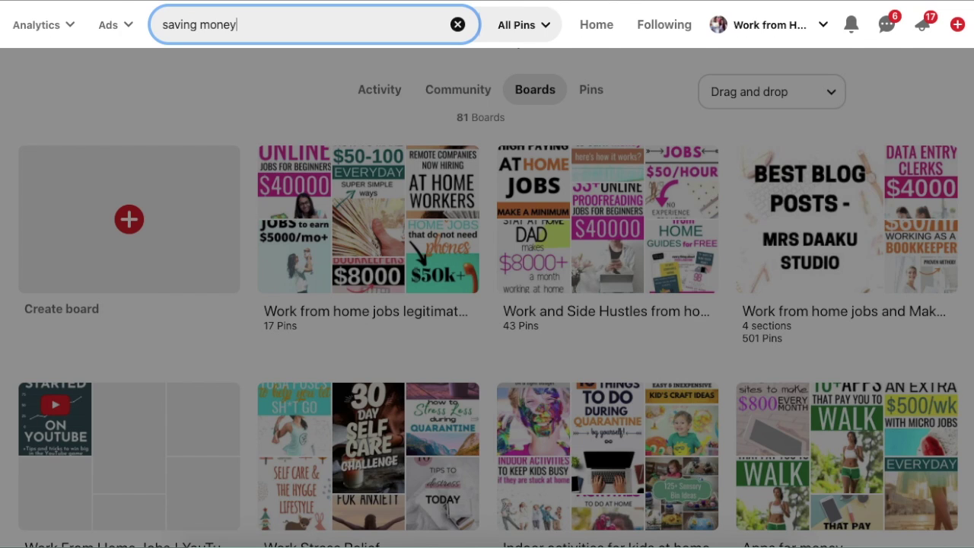
key(Return)
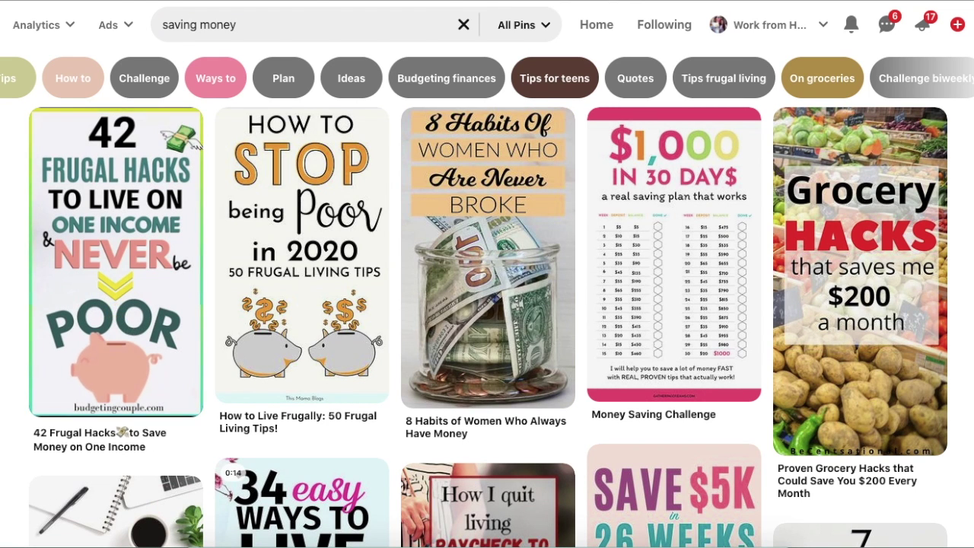
click(255, 26)
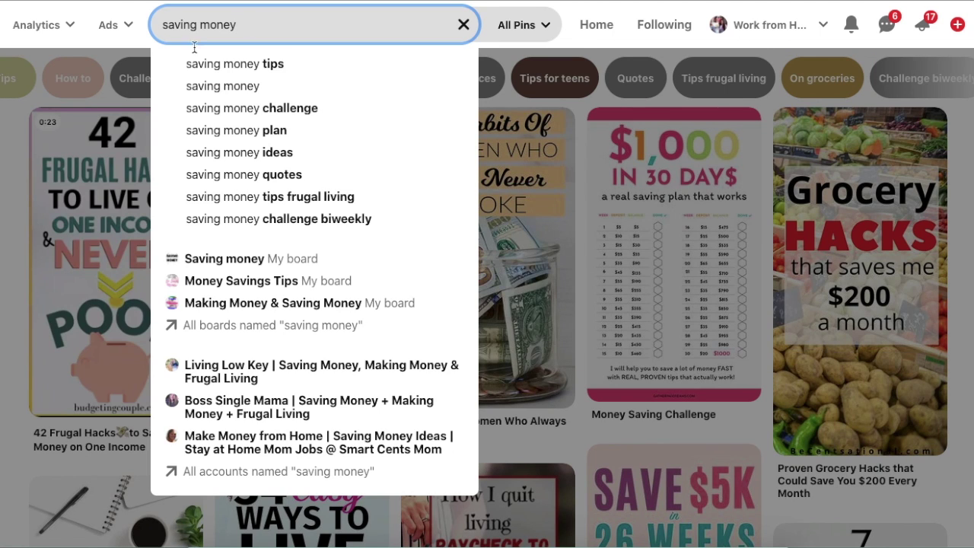
key(Escape)
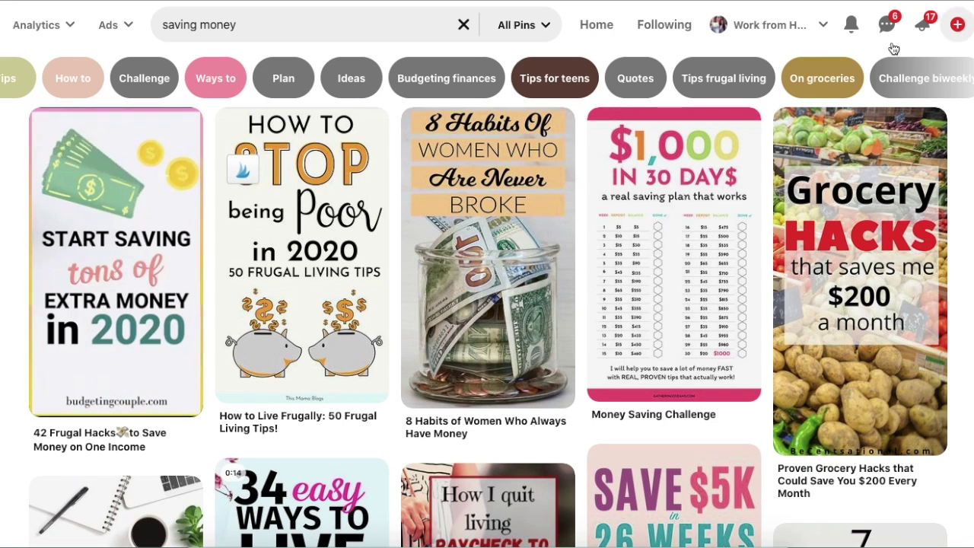
Step: Browse the related keyword suggestions above the "saving money" results through to "Wedding planning on a budget" and back to the first ones
scroll(879, 86, right, 10)
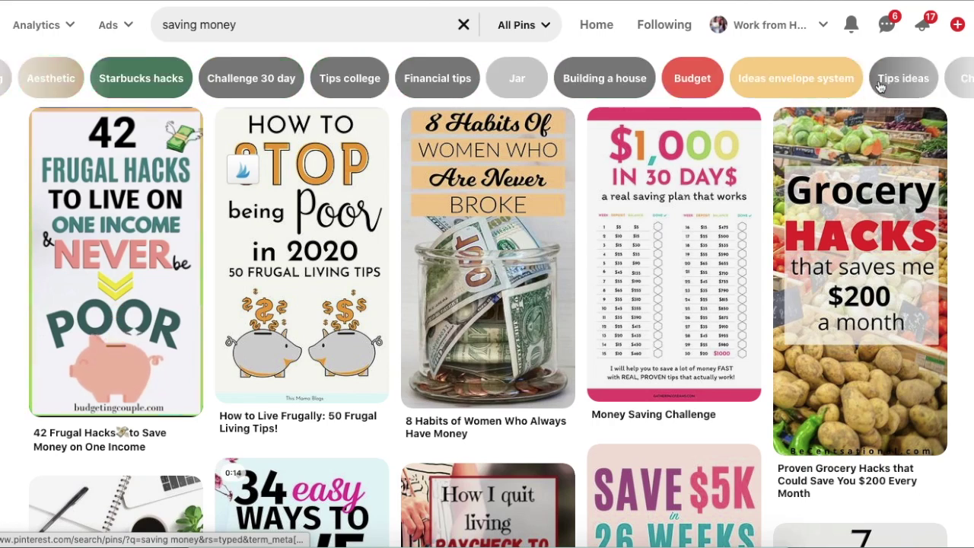
scroll(879, 86, right, 15)
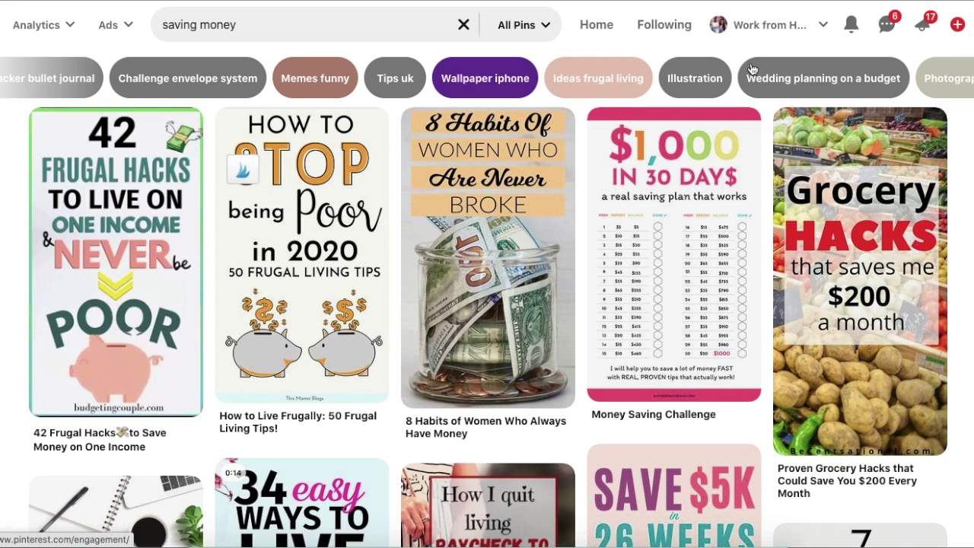
scroll(344, 88, left, 10)
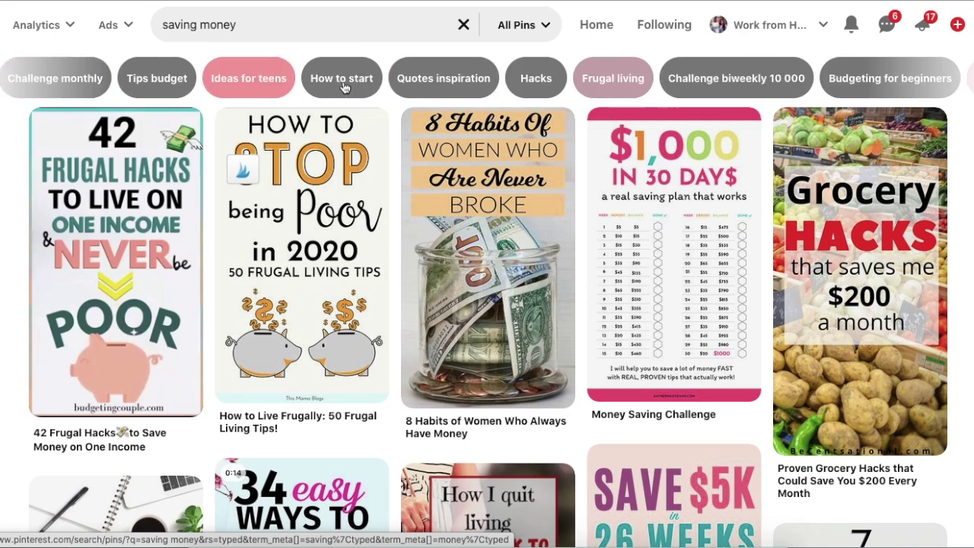
scroll(344, 87, left, 5)
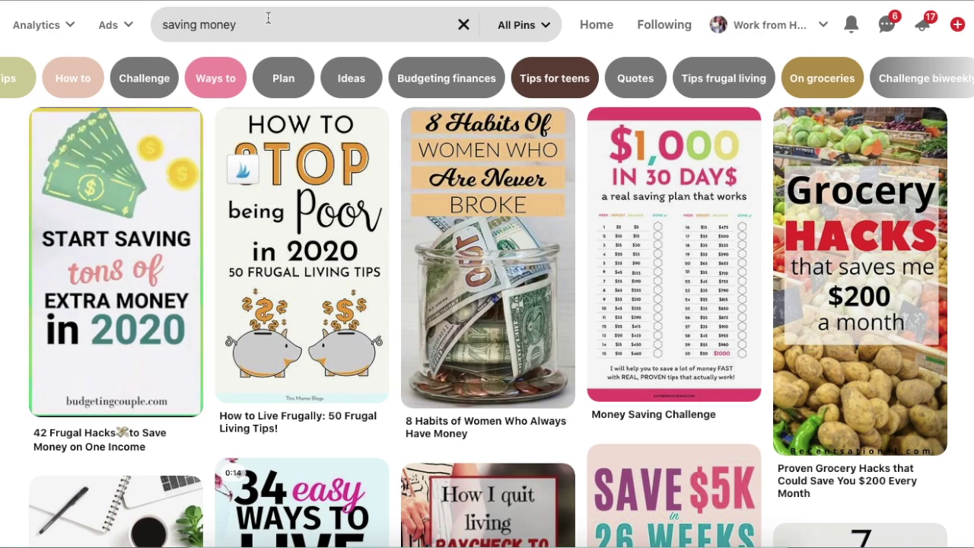
Step: Narrow the "saving money" pin search to "tips" and "college" to view further keyword suggestions, and return to the "saving money" results
click(13, 87)
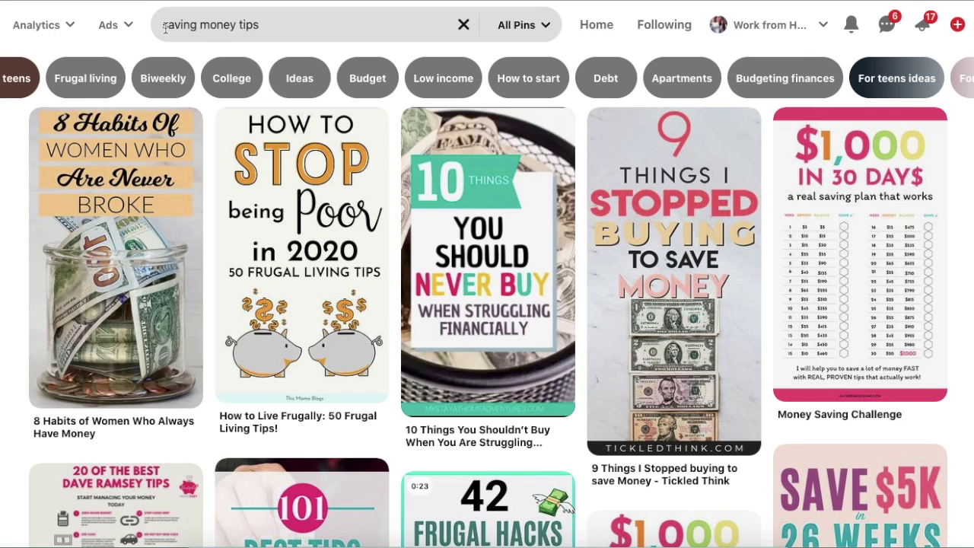
click(246, 73)
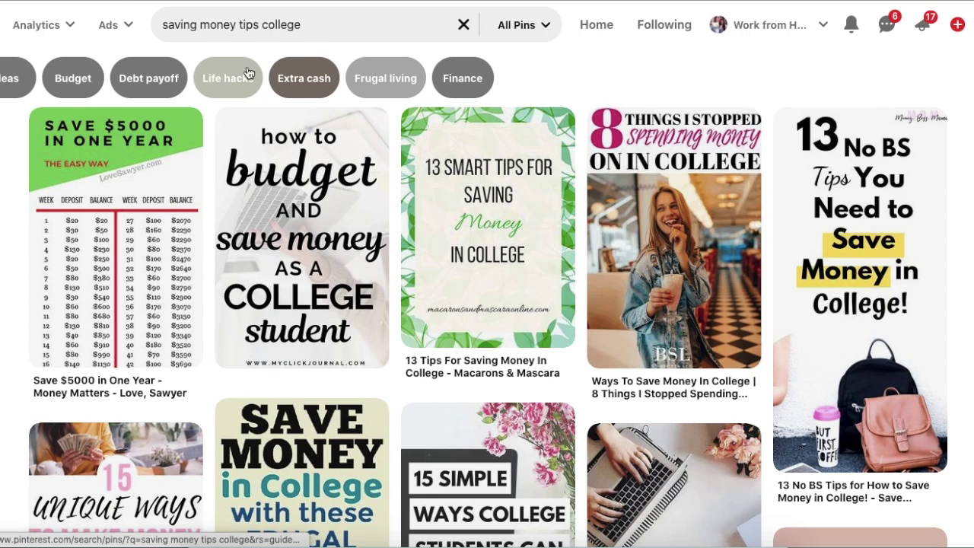
key(alt+Left)
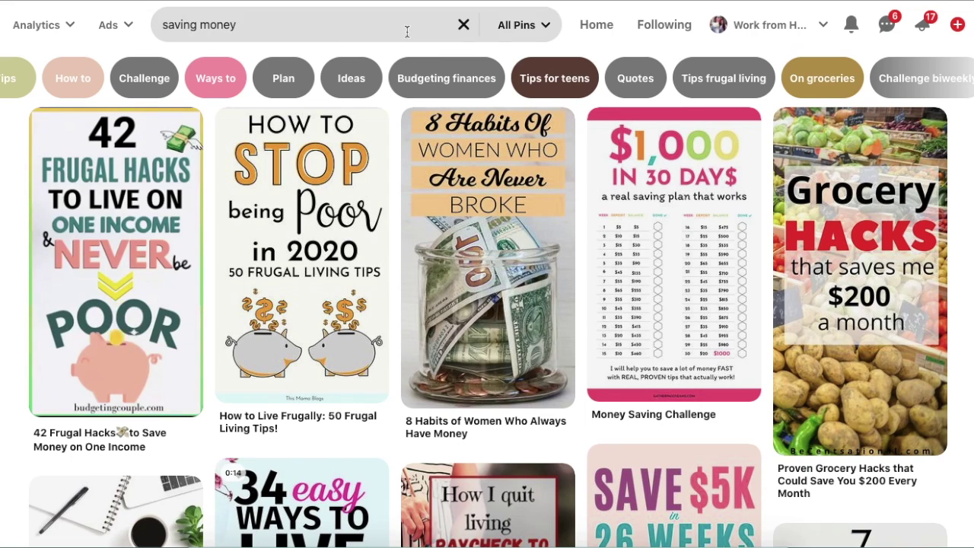
click(512, 31)
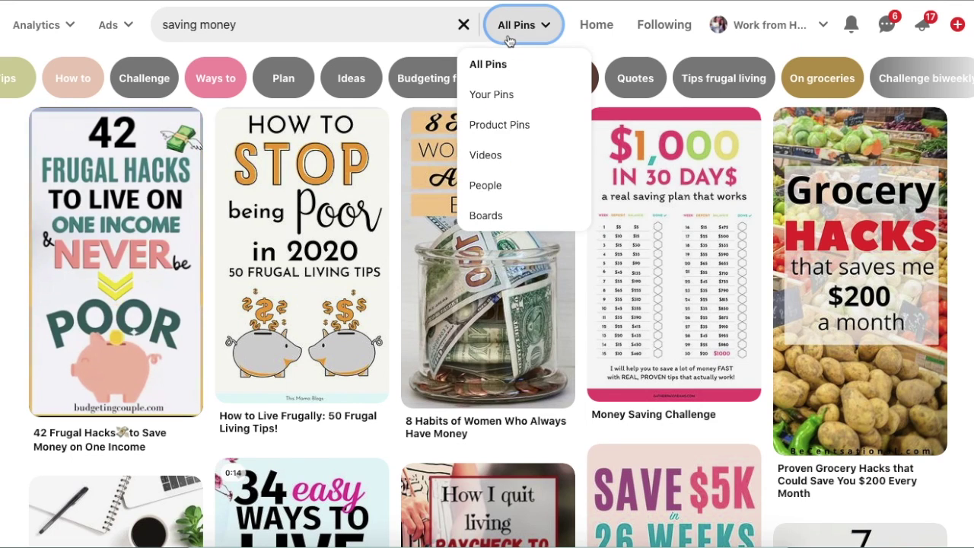
click(506, 196)
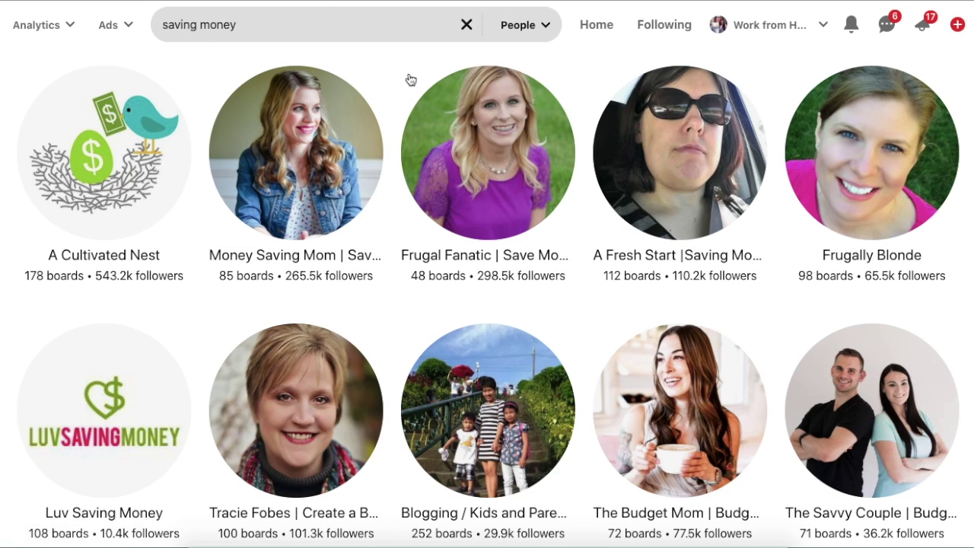
click(647, 377)
scroll(647, 374, down, 3)
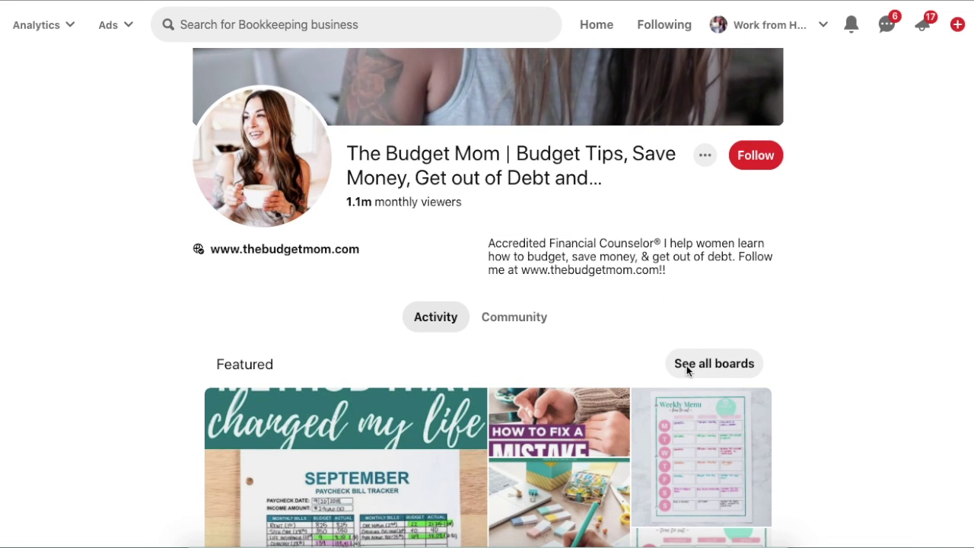
click(732, 365)
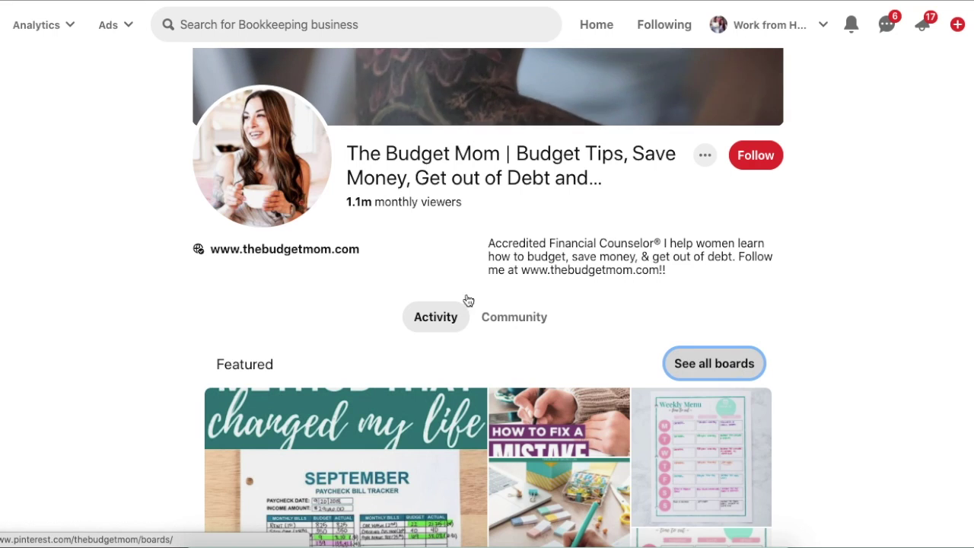
Step: Examine the names of The Budget Mom's boards, from the budgeting and saving boards to the grocery, side income and coupon boards
scroll(120, 304, down, 4)
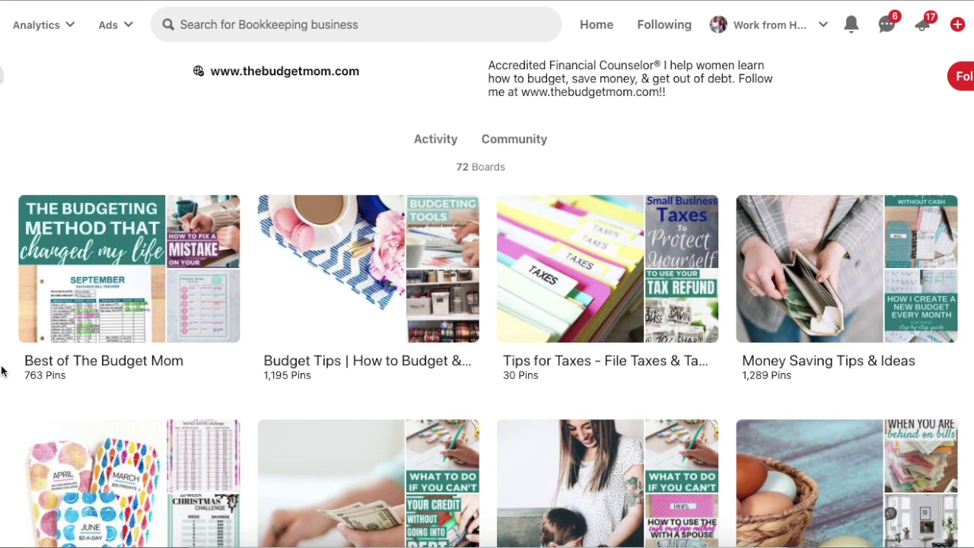
scroll(2, 370, down, 2)
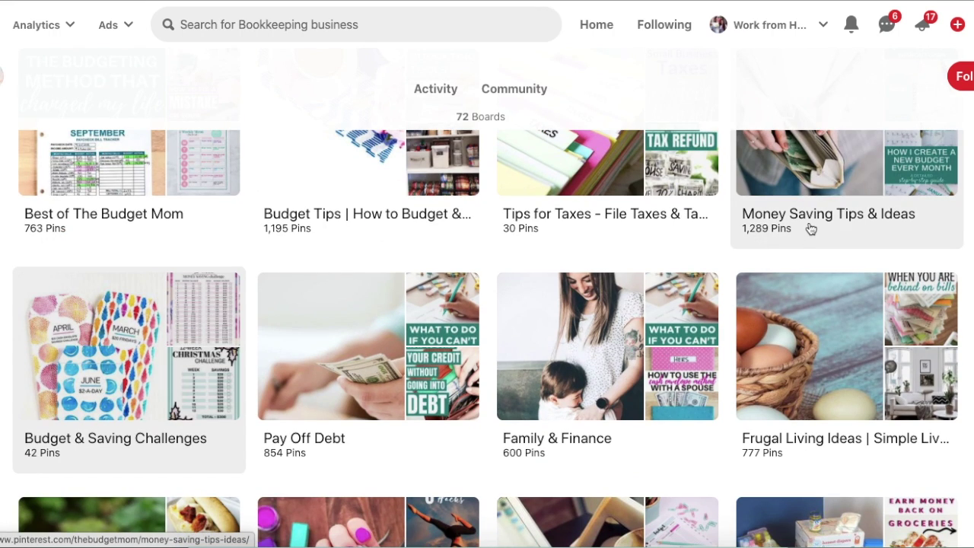
scroll(809, 226, down, 1)
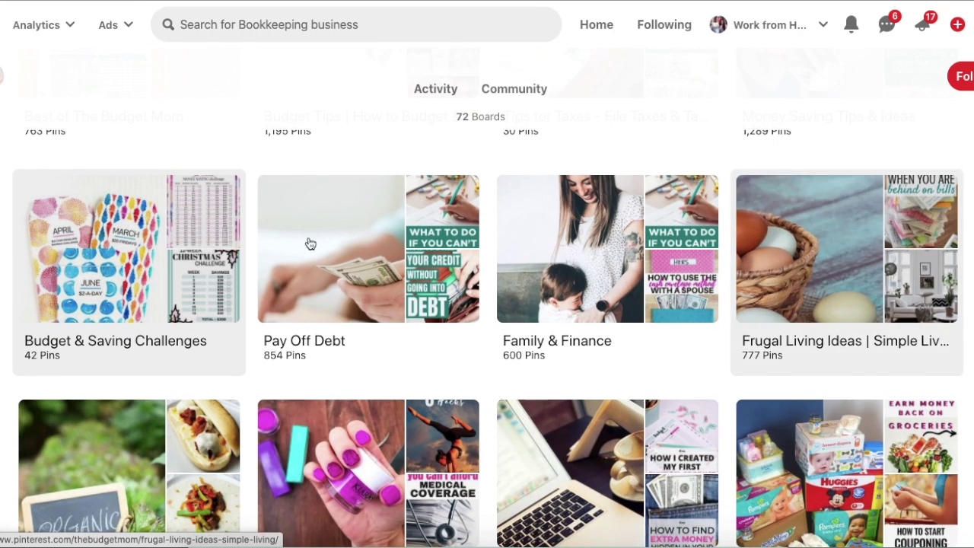
scroll(60, 355, down, 1)
scroll(487, 312, down, 2)
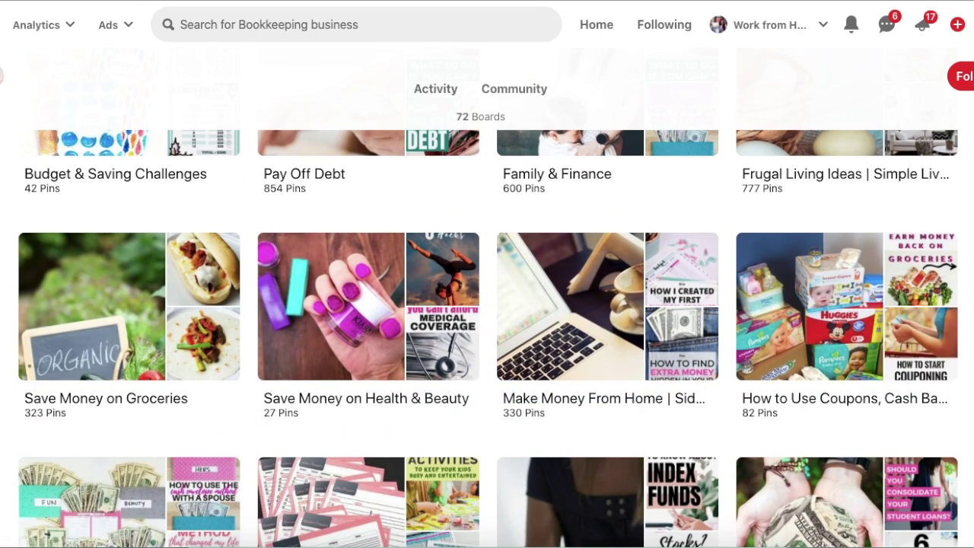
scroll(285, 365, down, 1)
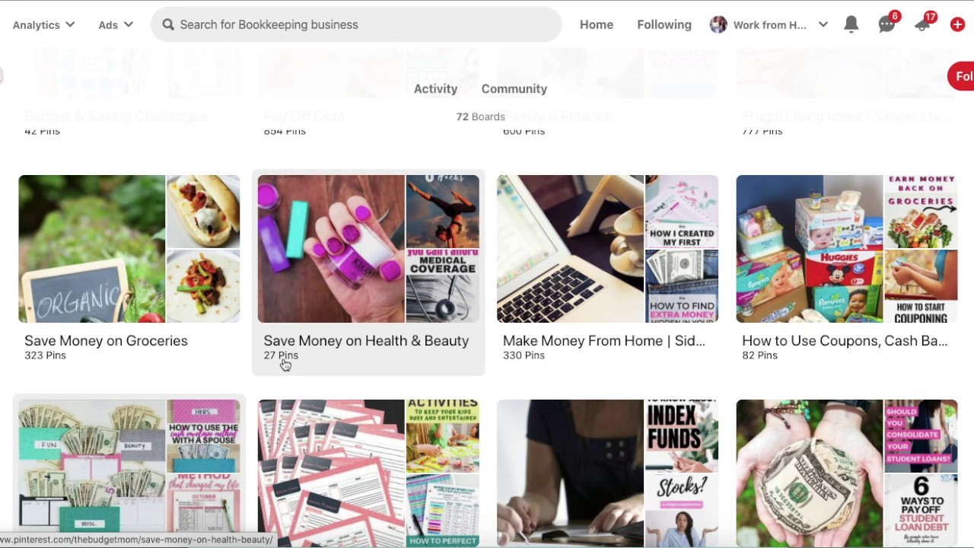
scroll(284, 365, up, 2)
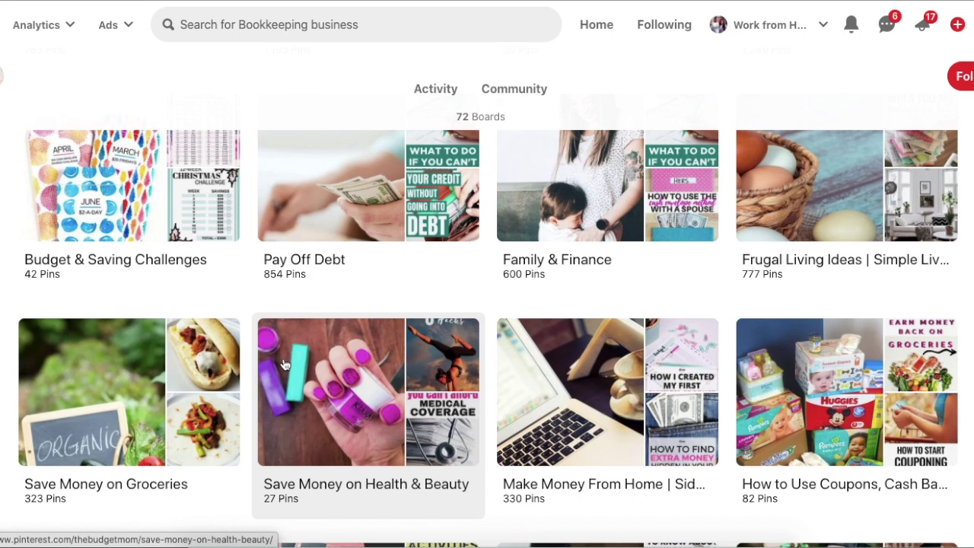
scroll(353, 391, up, 4)
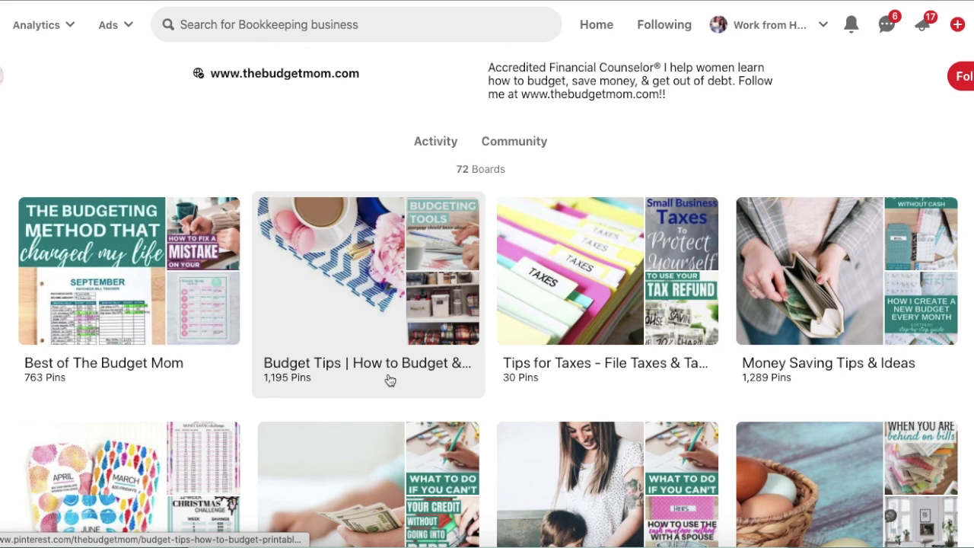
scroll(519, 389, down, 3)
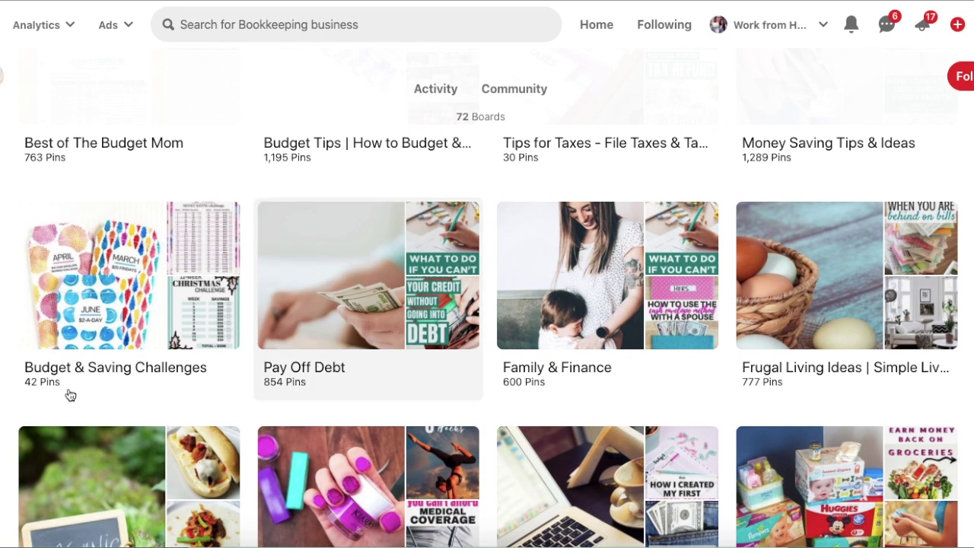
scroll(191, 382, down, 1)
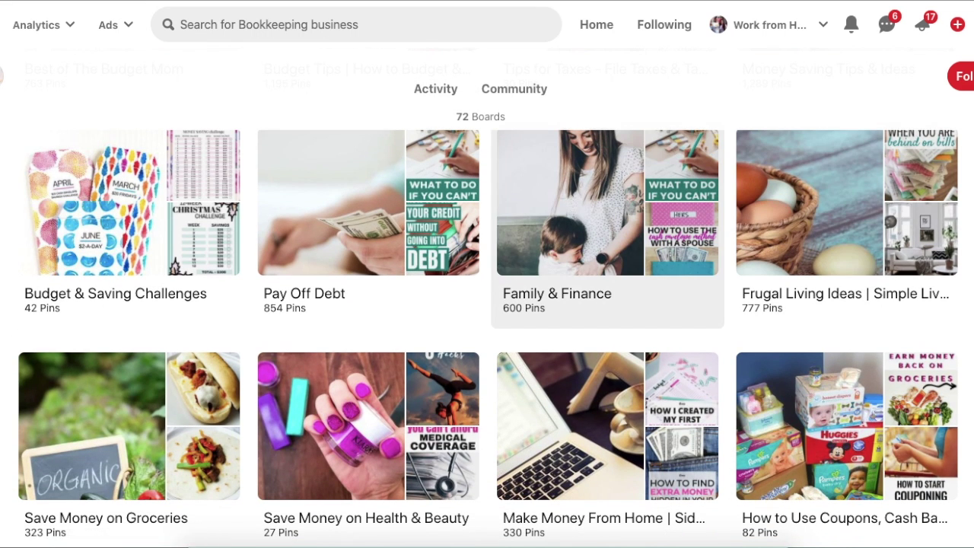
click(435, 88)
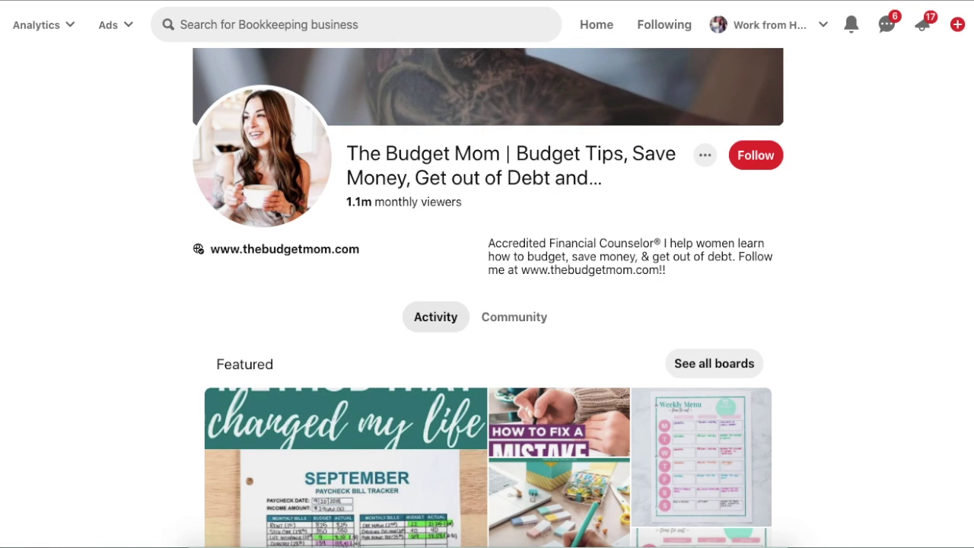
key(alt+Left)
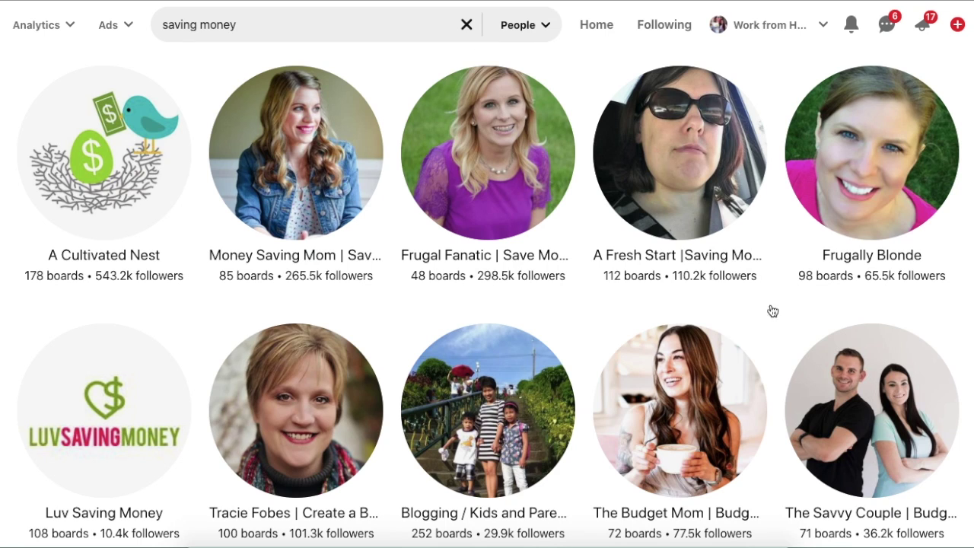
click(851, 426)
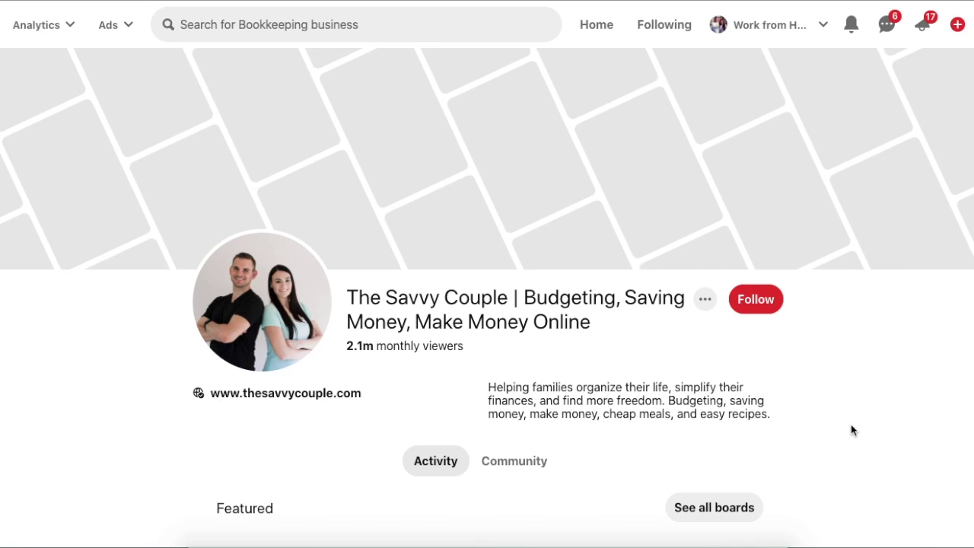
scroll(850, 430, down, 3)
click(720, 347)
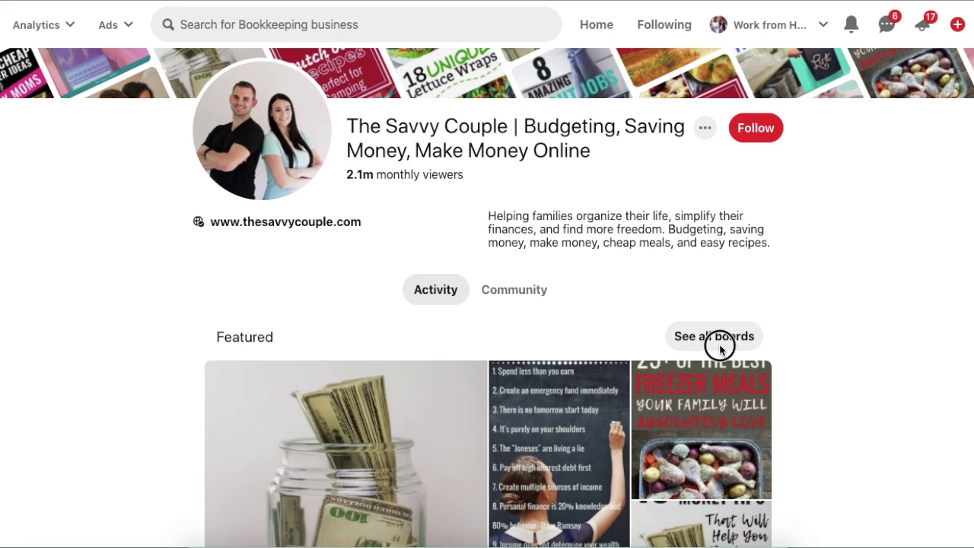
click(701, 338)
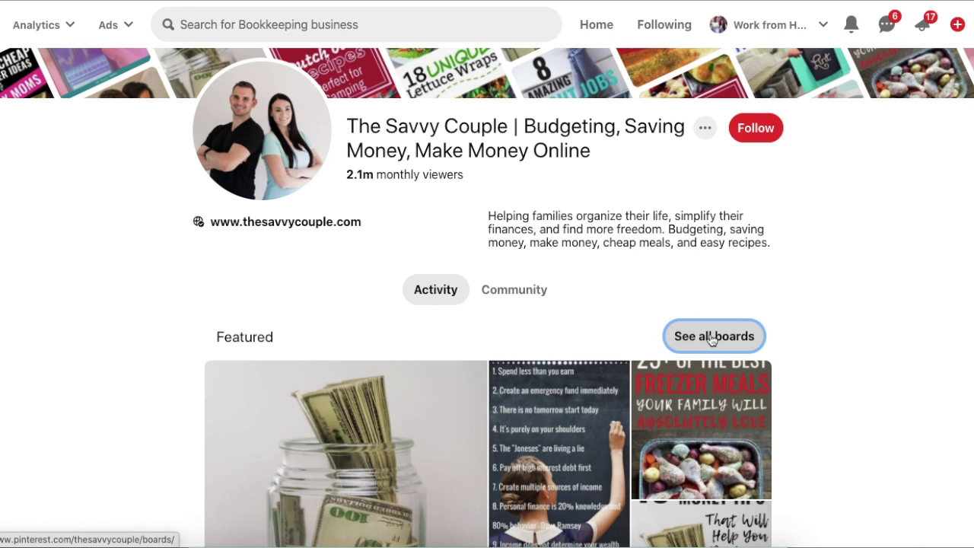
Step: Look through the names and topics of The Savvy Couple's boards, from the money boards down to the group boards
scroll(487, 304, down, 5)
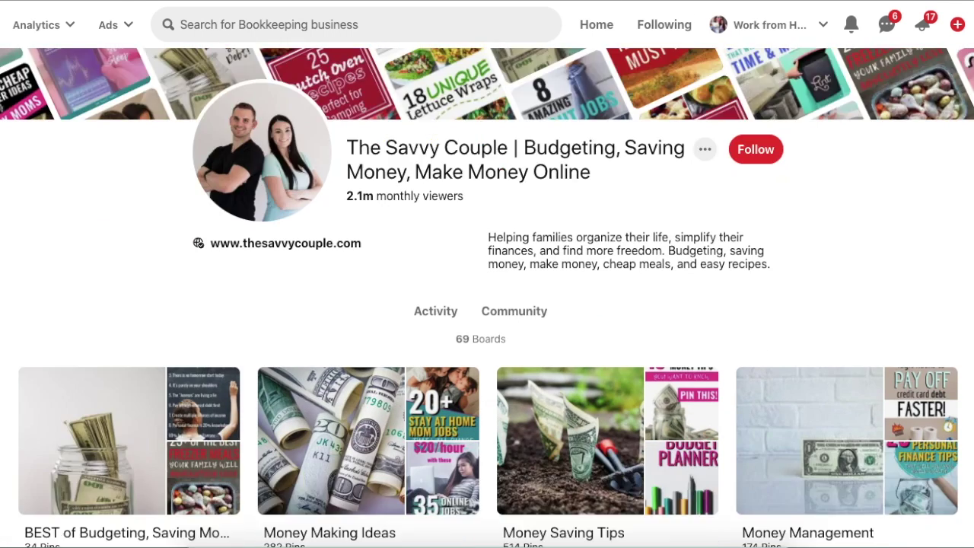
scroll(487, 305, down, 2)
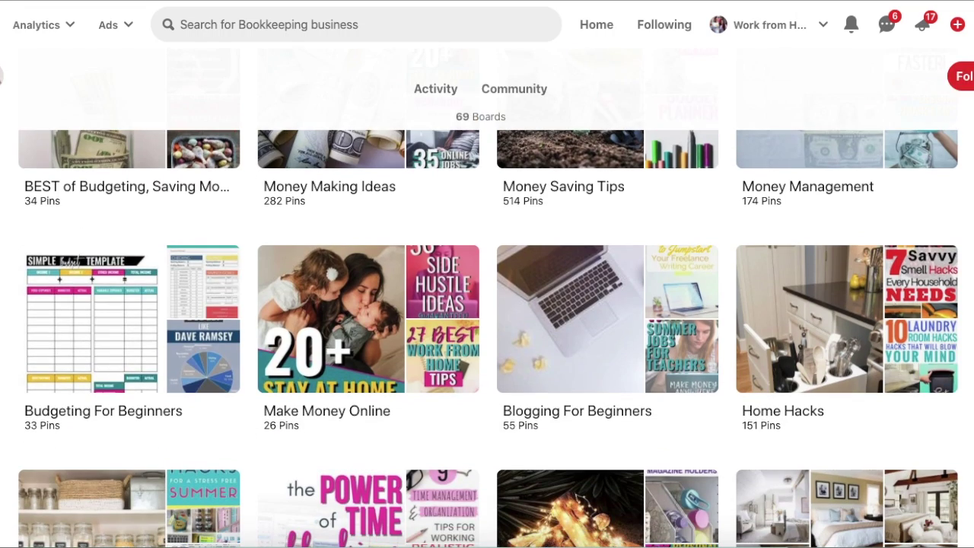
scroll(487, 304, down, 2)
scroll(487, 304, down, 4)
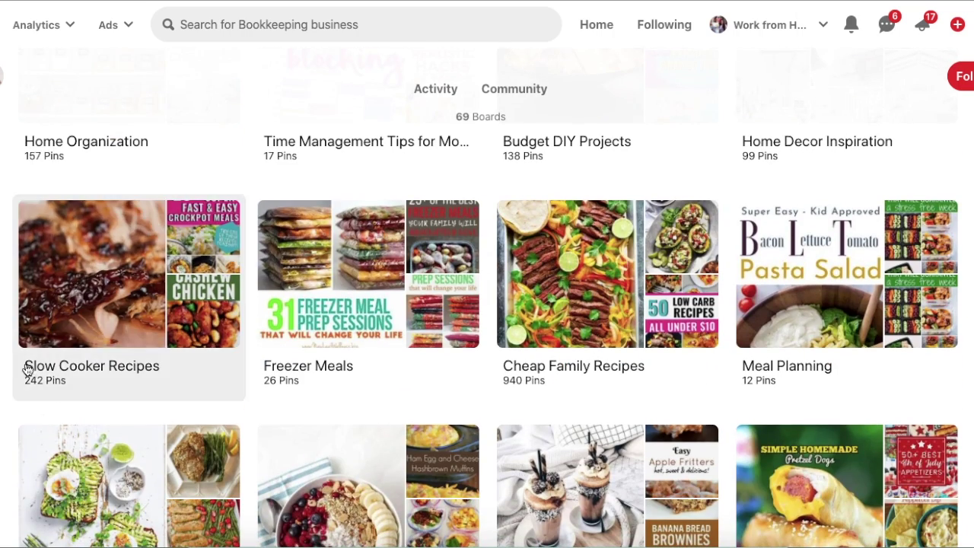
scroll(10, 391, down, 1)
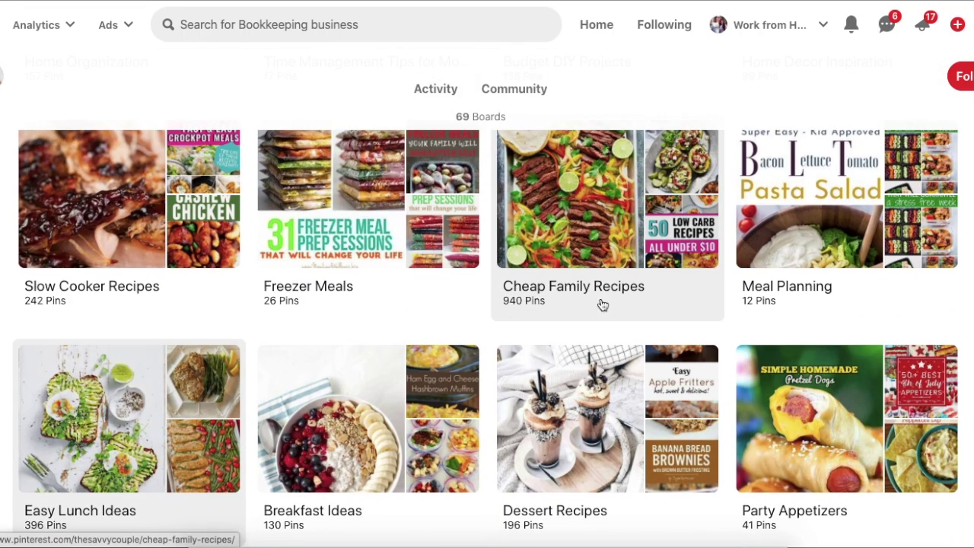
scroll(637, 302, down, 4)
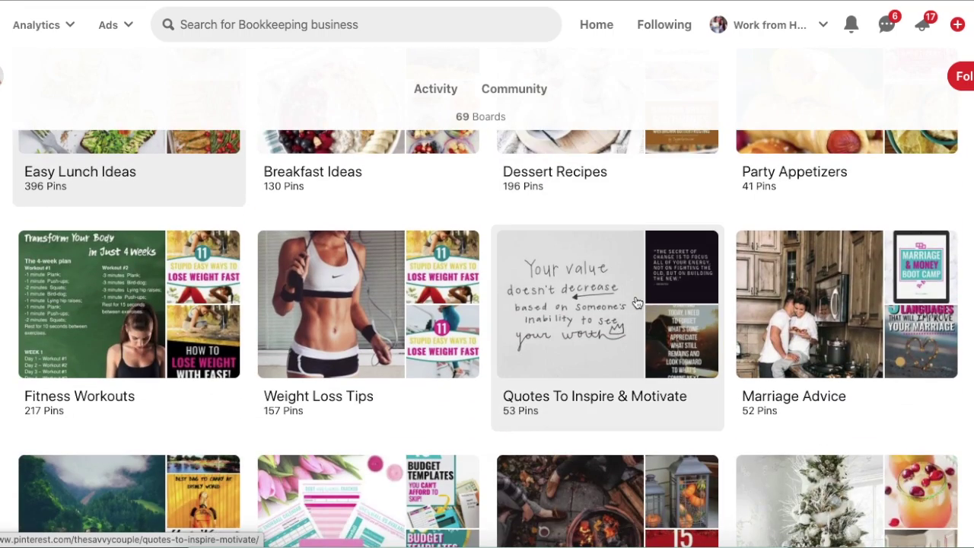
scroll(637, 302, down, 3)
scroll(637, 302, down, 3)
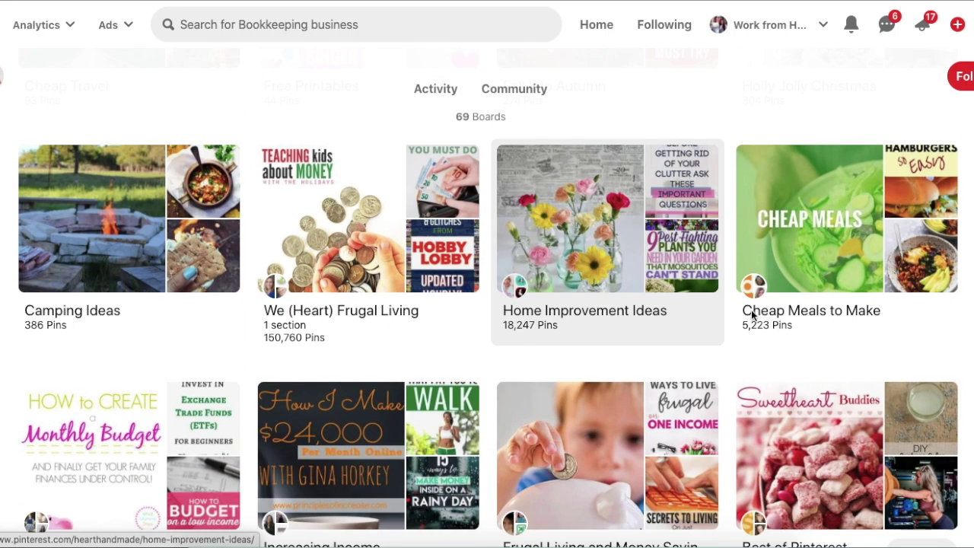
scroll(316, 248, down, 3)
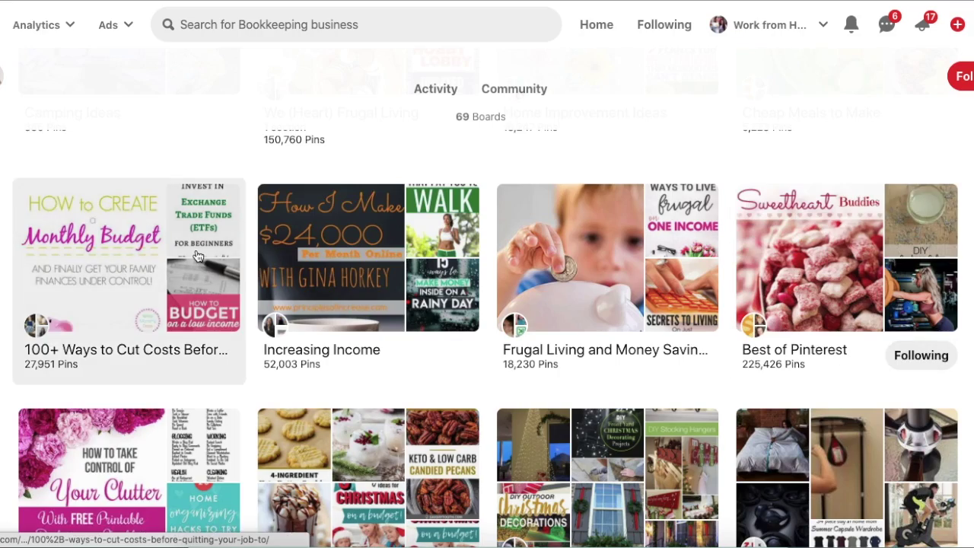
scroll(343, 281, down, 5)
Step: Review The Savvy Couple's recipe, seasonal and group boards again and return to the profile header
scroll(446, 306, up, 2)
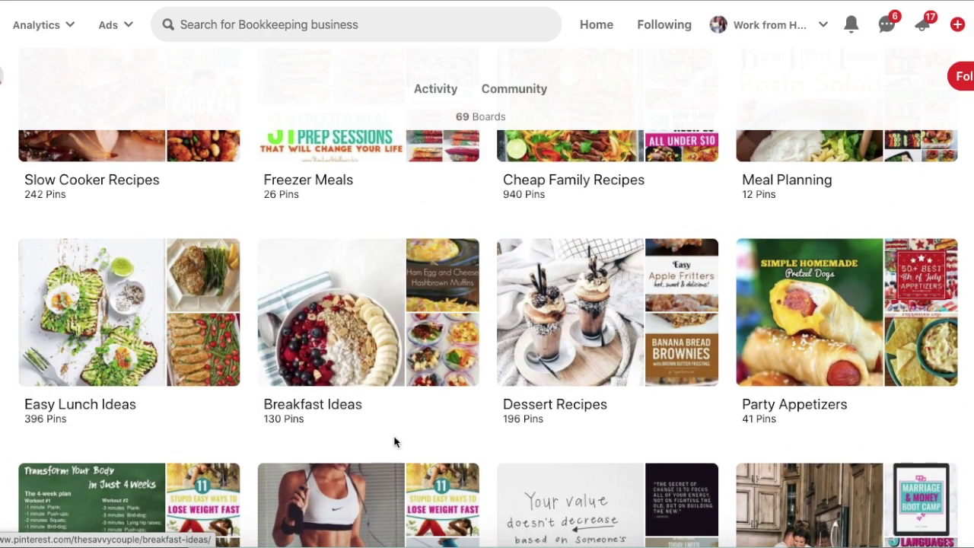
scroll(449, 251, up, 1)
scroll(449, 251, up, 2)
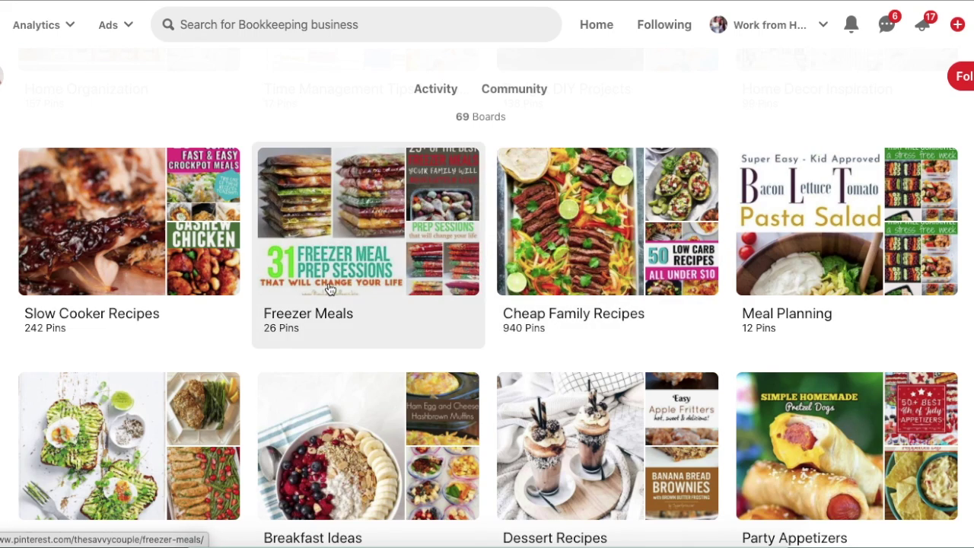
scroll(327, 289, down, 8)
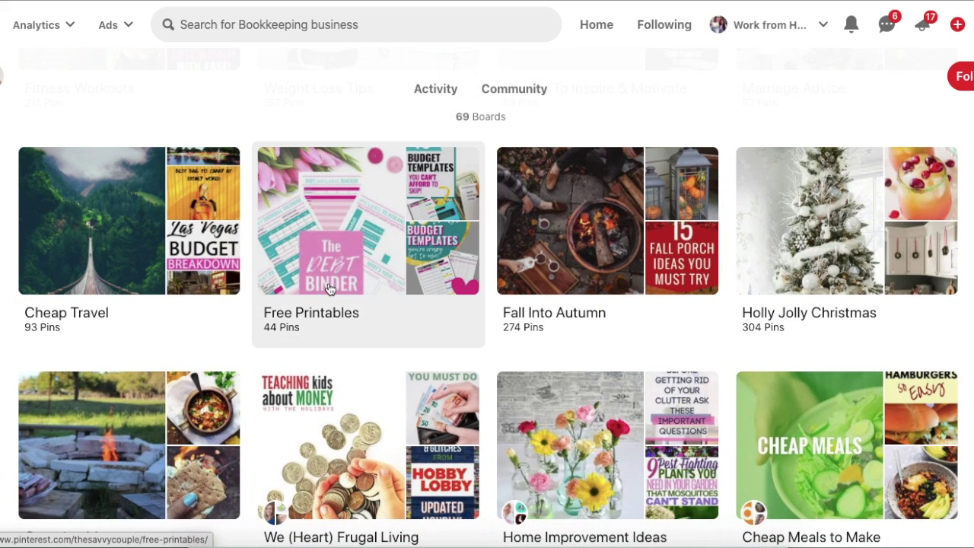
scroll(329, 288, down, 5)
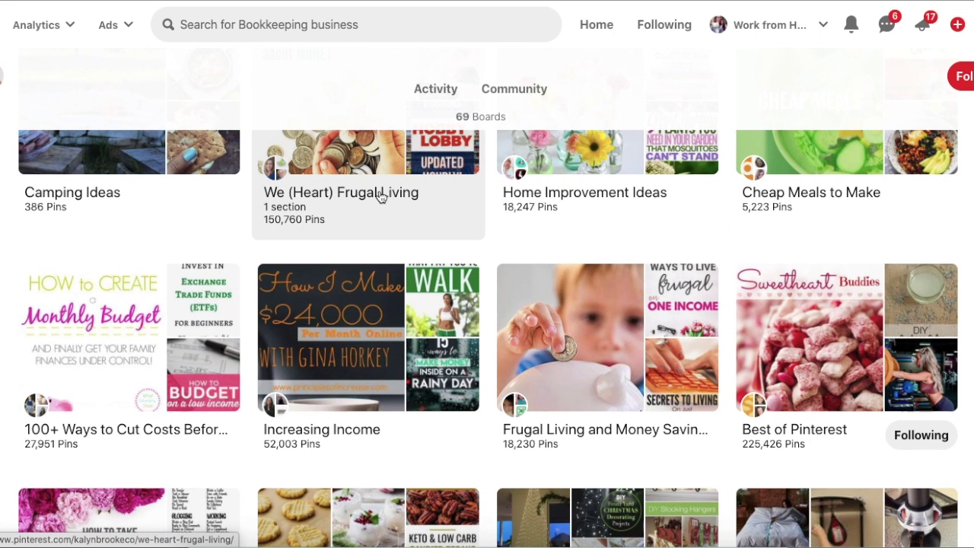
scroll(479, 190, up, 1)
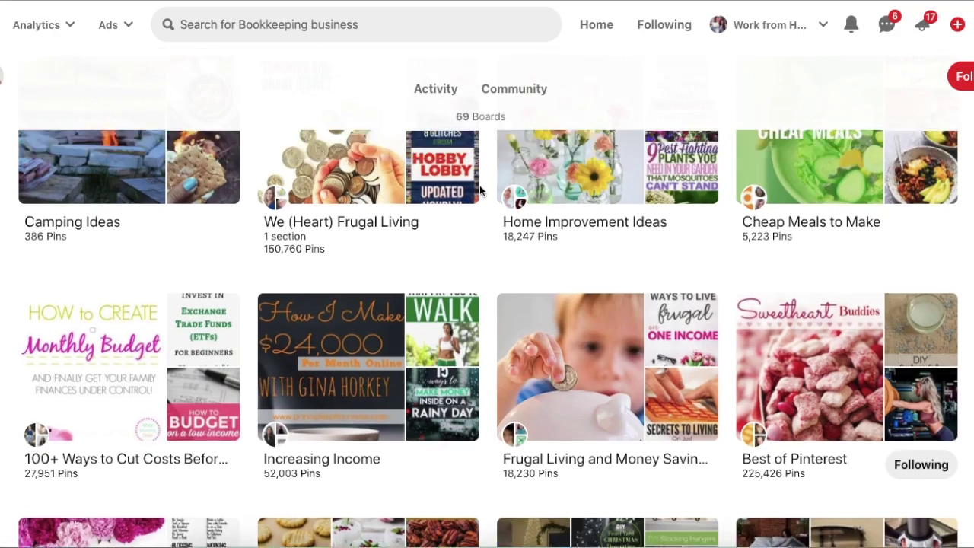
scroll(480, 190, up, 15)
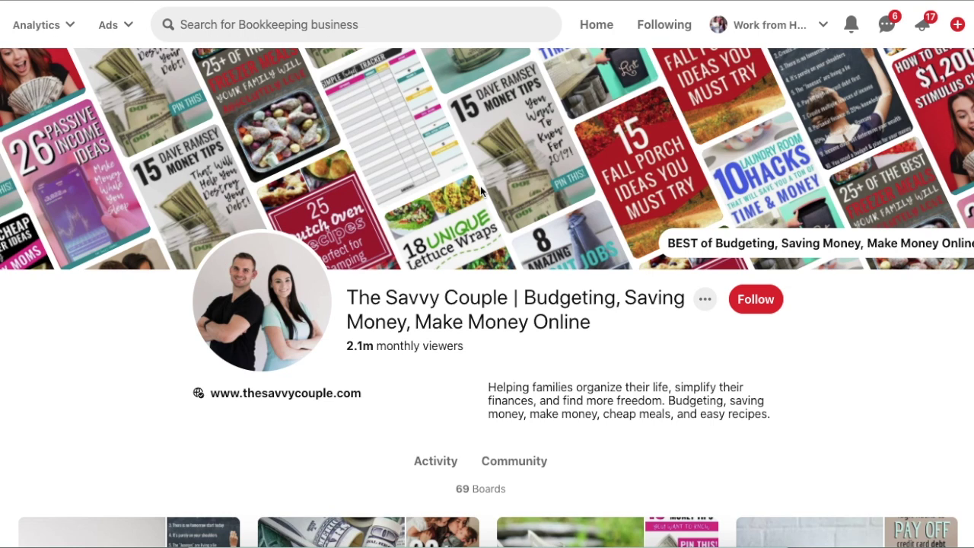
Step: Search Pinterest for "budget tips" from the home feed
click(333, 24)
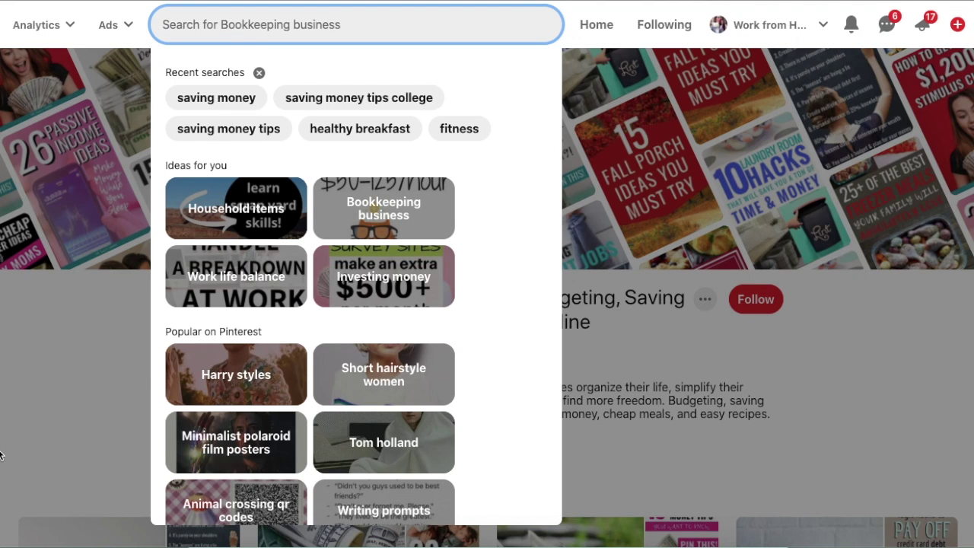
click(1, 385)
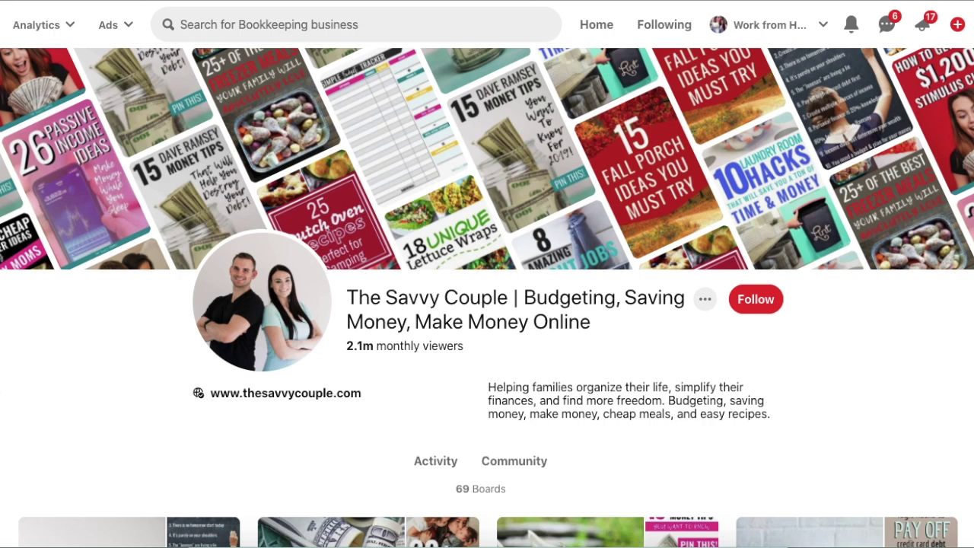
click(344, 23)
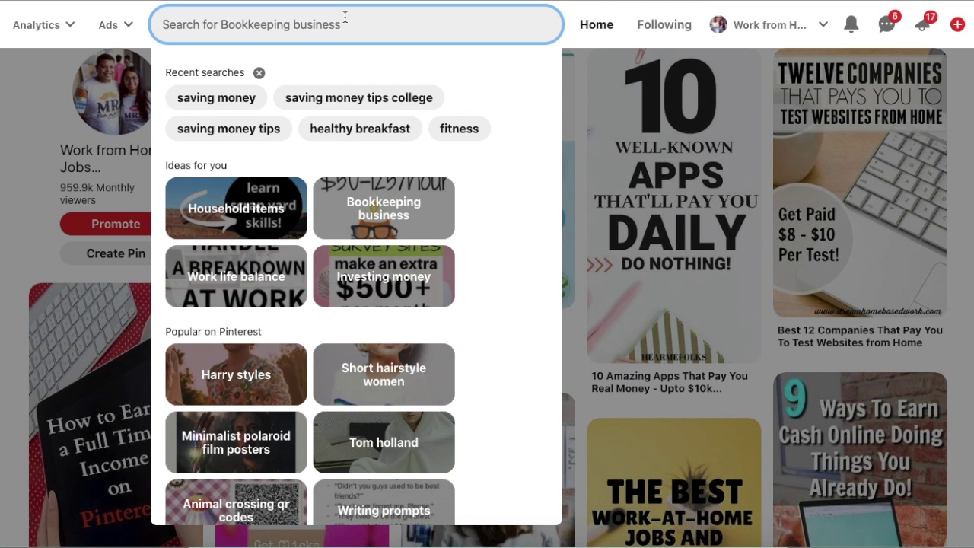
text(budget tips)
key(Return)
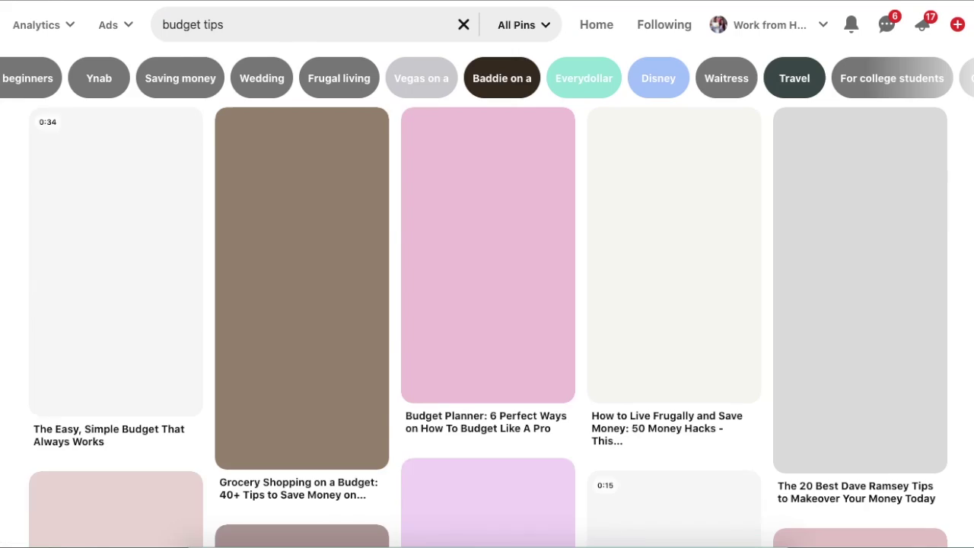
Step: Look through the "budget tips" pins, comparing their designs, headlines and titles as well as the related topic suggestions
scroll(1, 322, down, 5)
scroll(2, 321, down, 10)
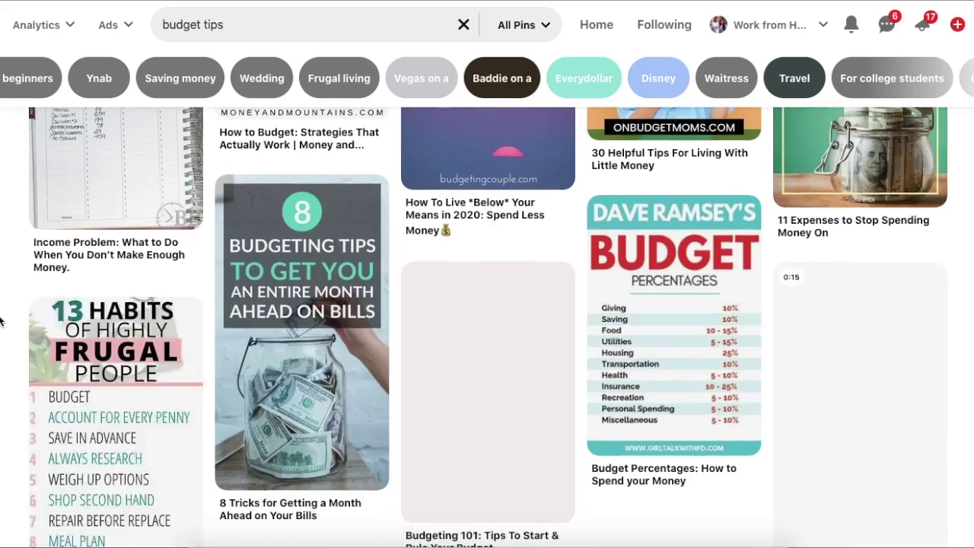
scroll(1, 321, down, 9)
scroll(1, 321, down, 6)
scroll(2, 321, down, 9)
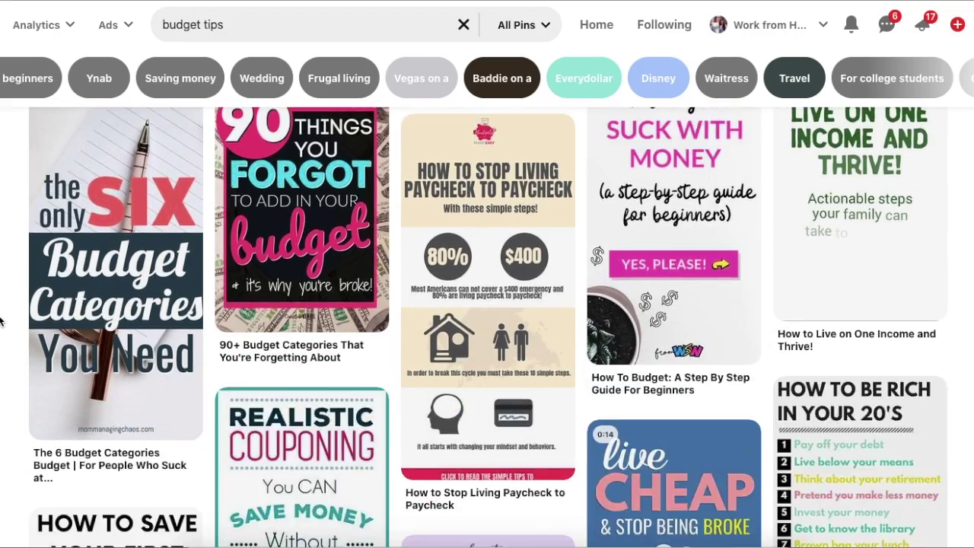
scroll(2, 322, down, 7)
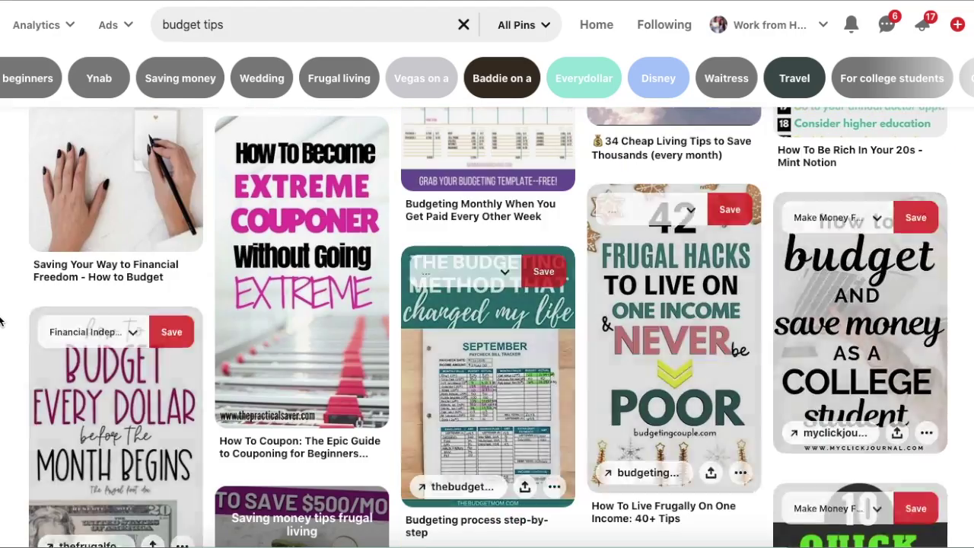
scroll(1, 321, down, 8)
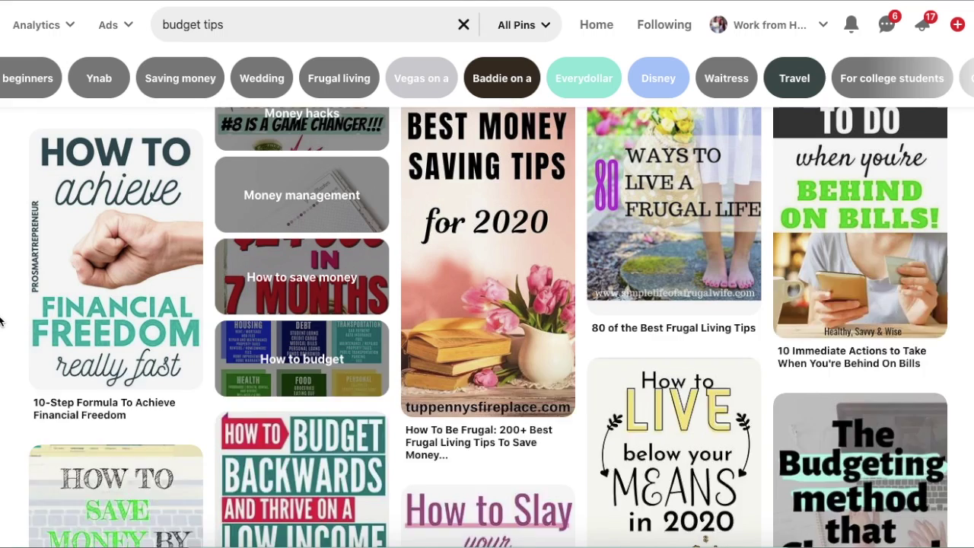
scroll(1, 321, up, 2)
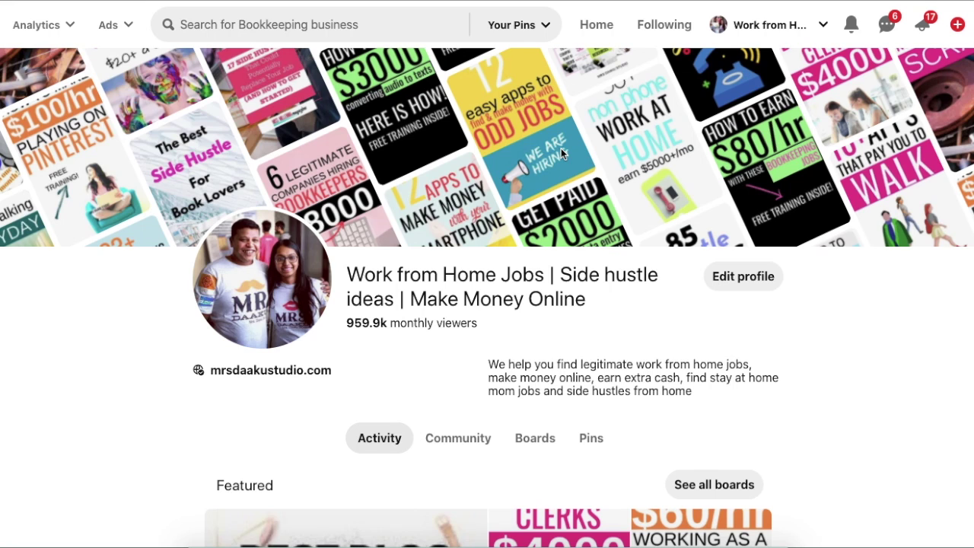
Step: Open the profile settings, review the display name, username and profile description fields, and return to the profile
click(743, 277)
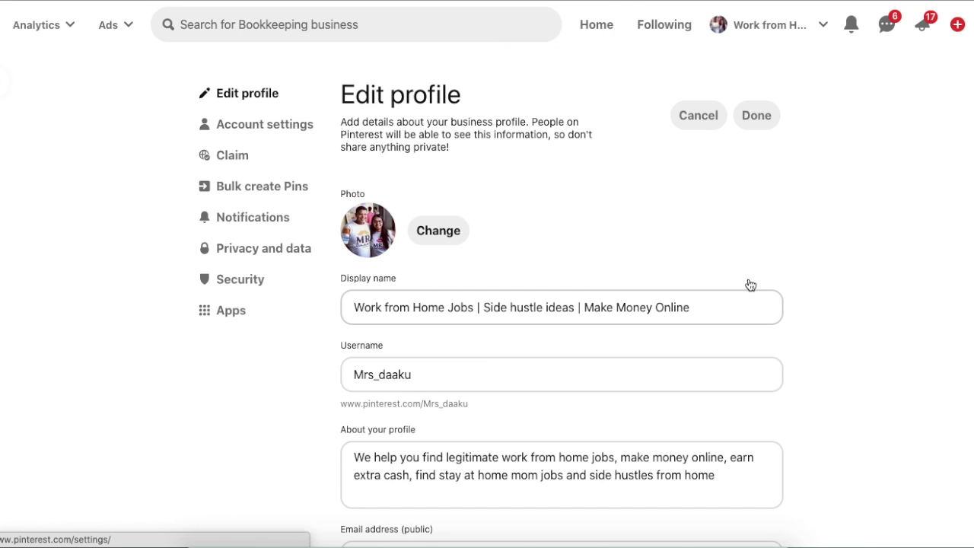
scroll(748, 283, down, 1)
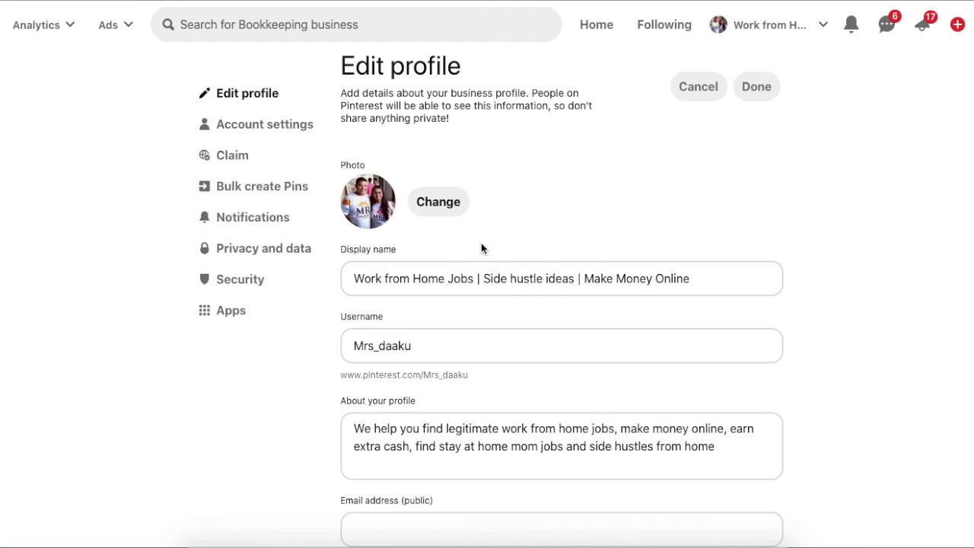
scroll(495, 261, down, 3)
scroll(496, 267, down, 1)
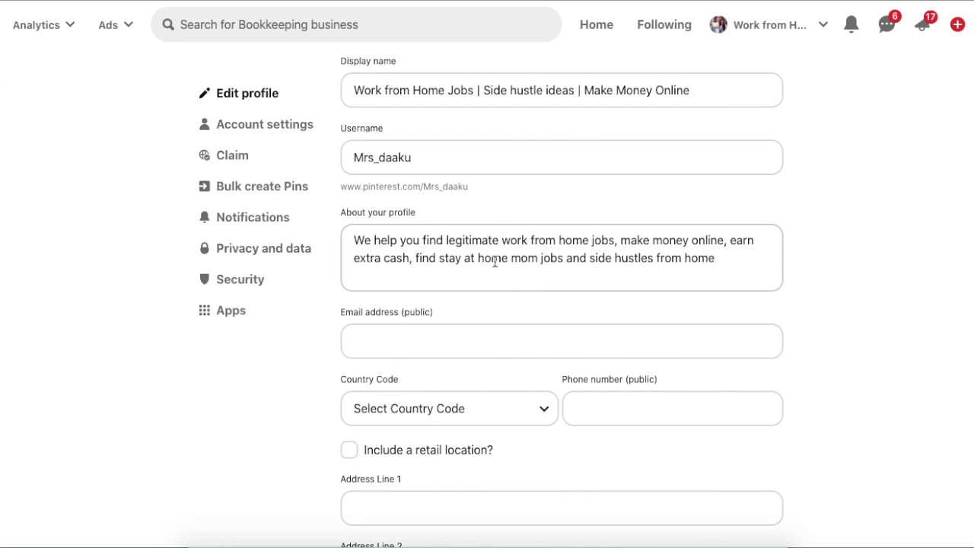
click(2, 82)
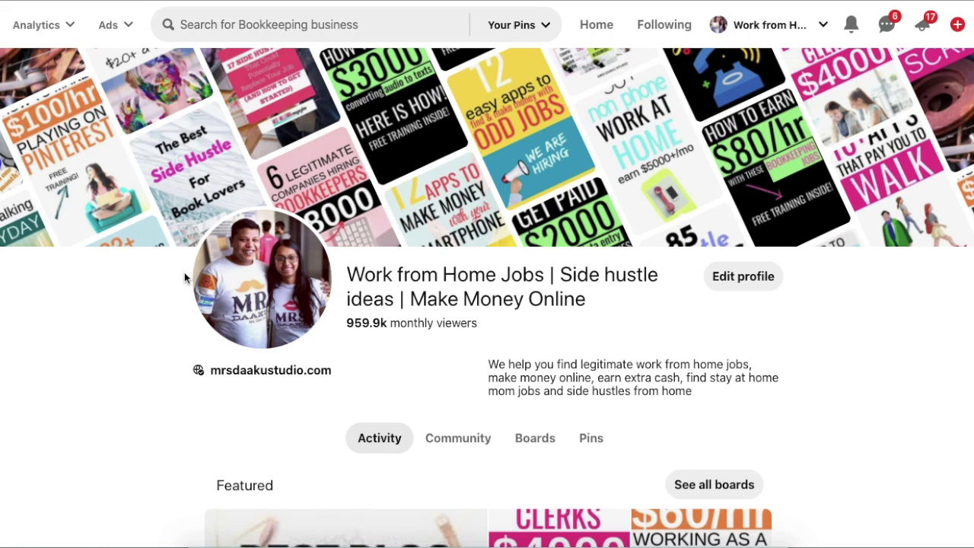
Step: Open the full list of the profile's own boards and look at the names of the first boards
scroll(80, 373, down, 3)
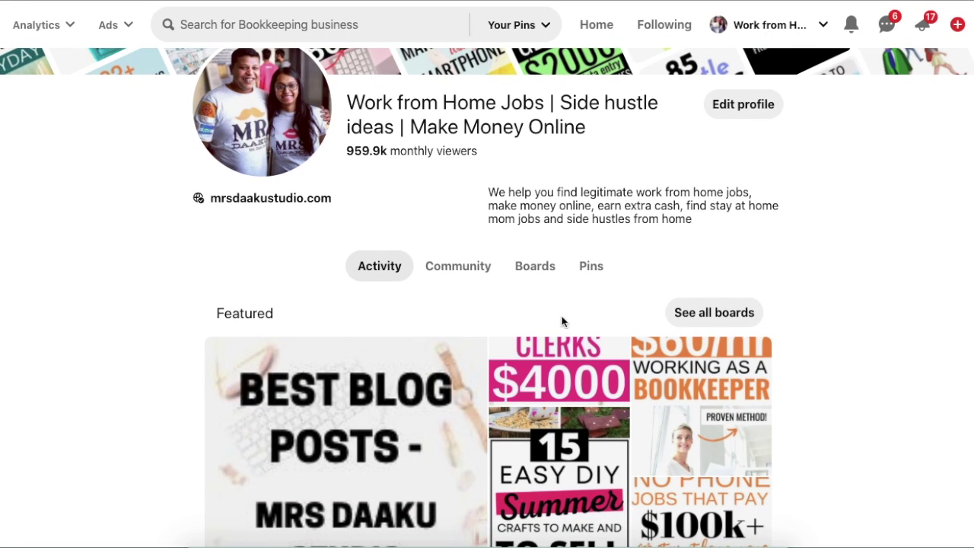
click(673, 311)
scroll(270, 291, down, 3)
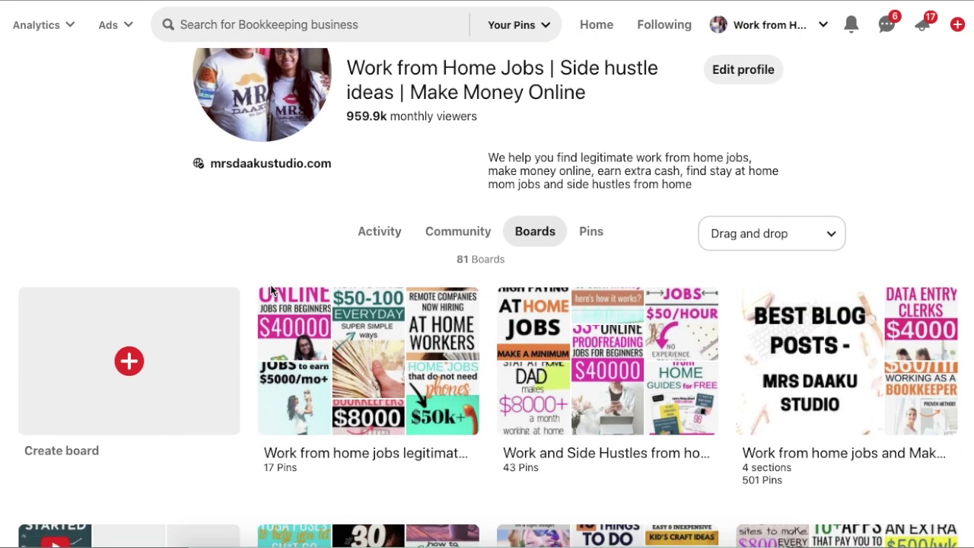
scroll(270, 292, down, 2)
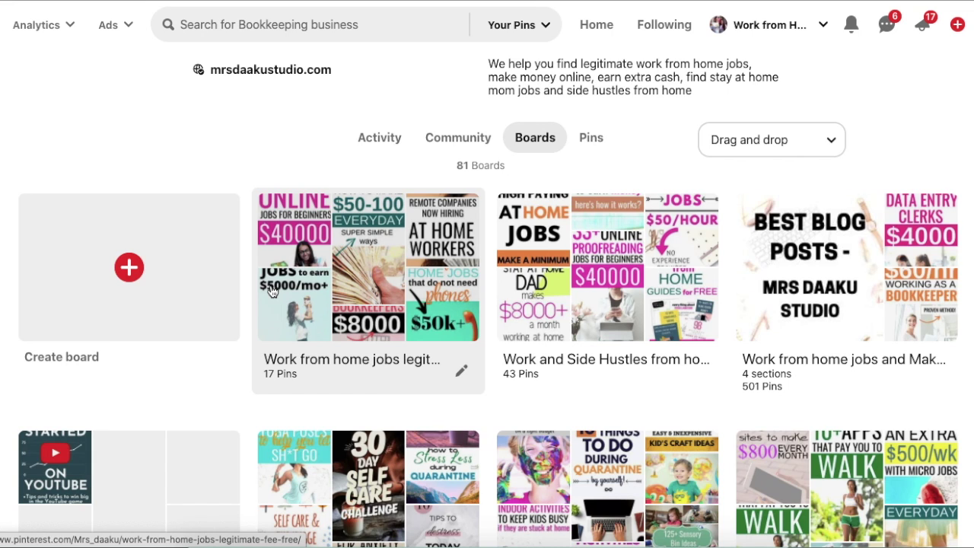
Step: Show all pins of the profile and look through their designs, titles and statistics
click(591, 138)
scroll(225, 271, down, 1)
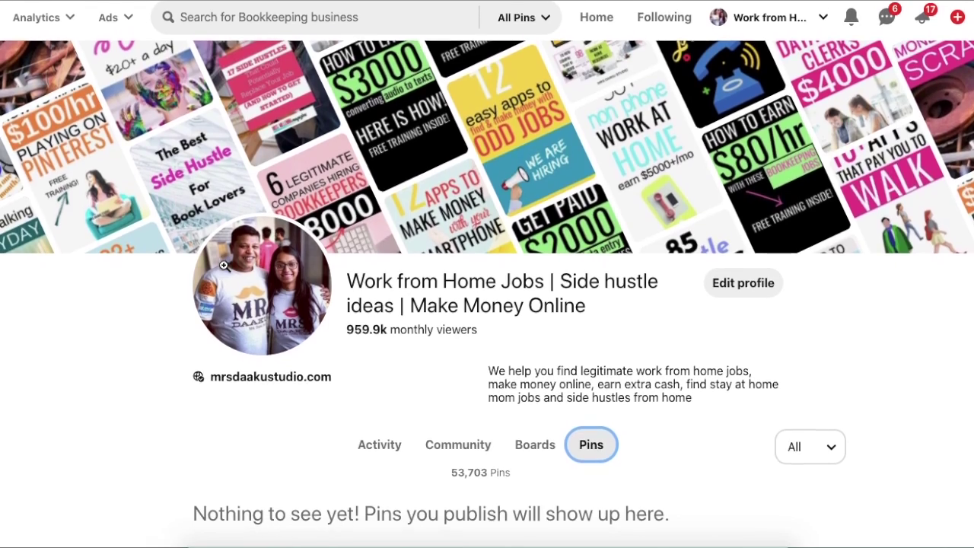
scroll(225, 271, down, 5)
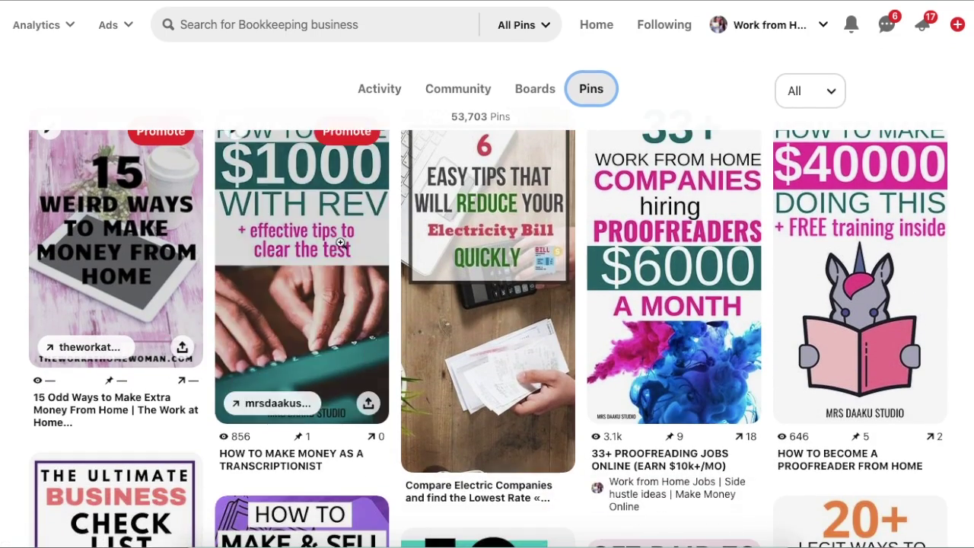
scroll(341, 419, down, 1)
scroll(341, 420, down, 1)
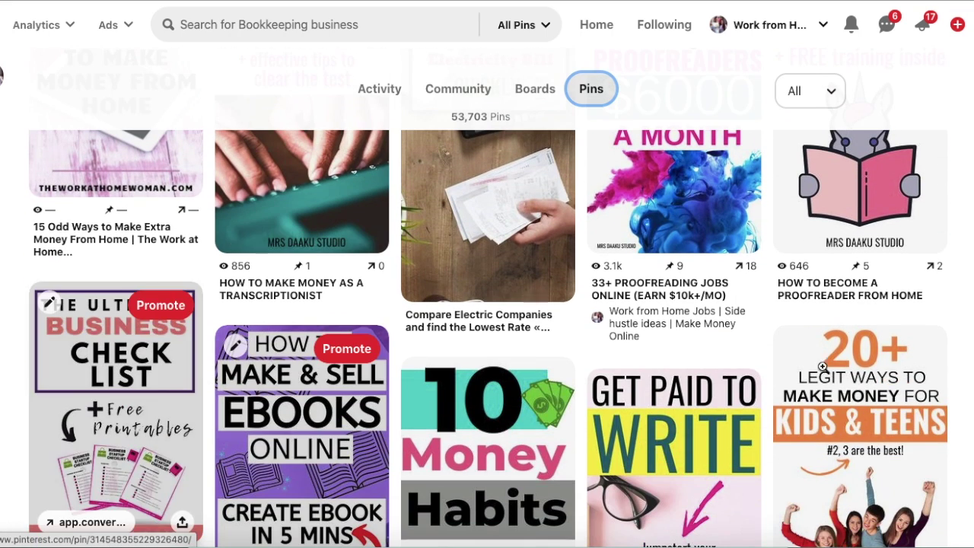
Step: Look over the pins in the home feed and open the form for creating a new pin
click(597, 27)
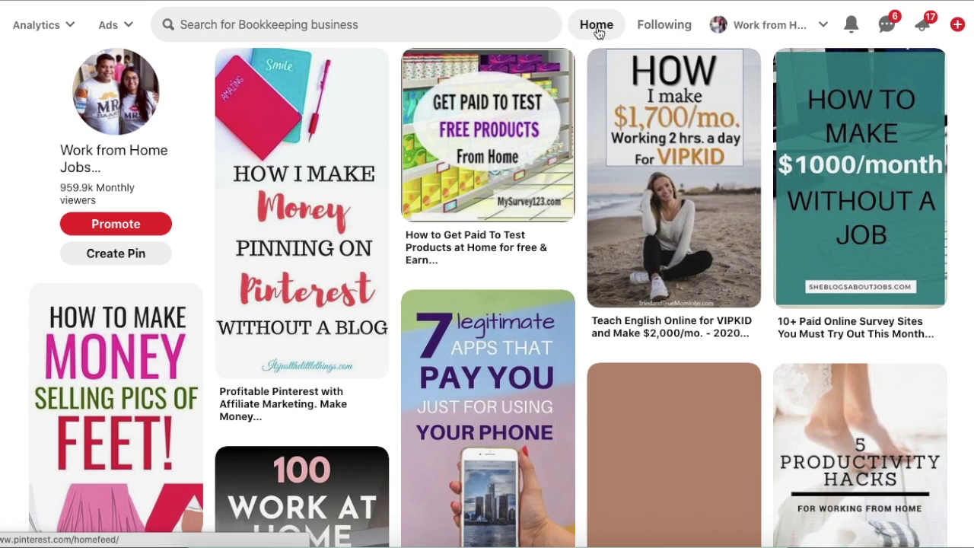
scroll(86, 329, down, 3)
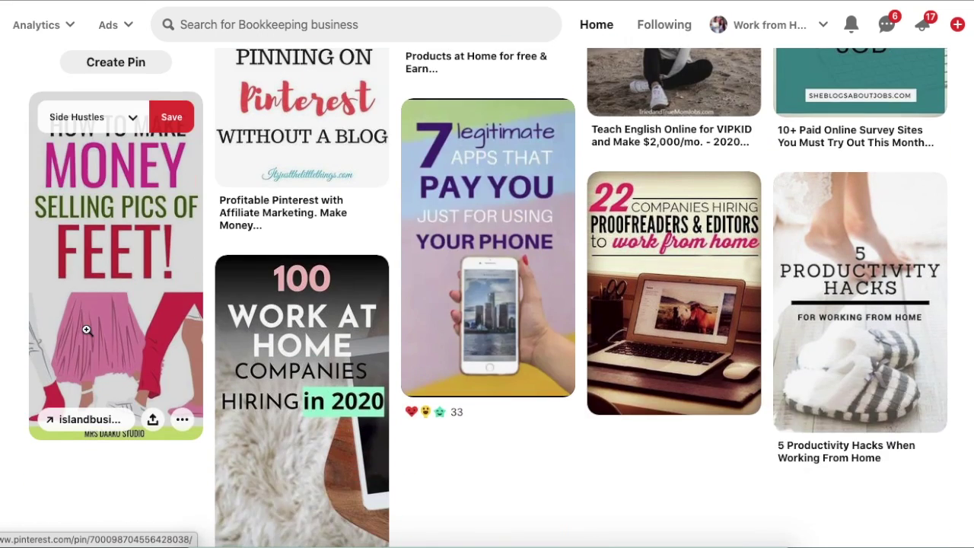
scroll(461, 236, up, 3)
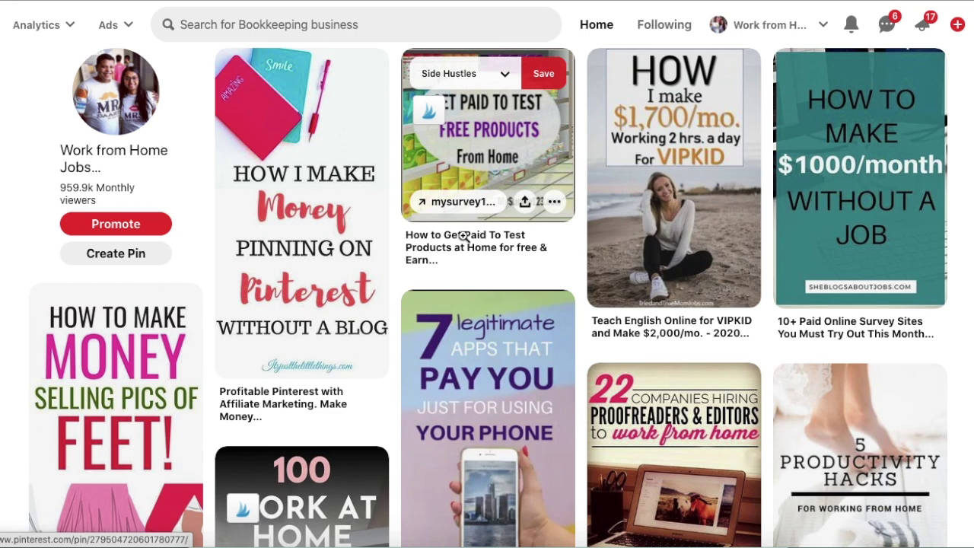
click(957, 35)
click(910, 80)
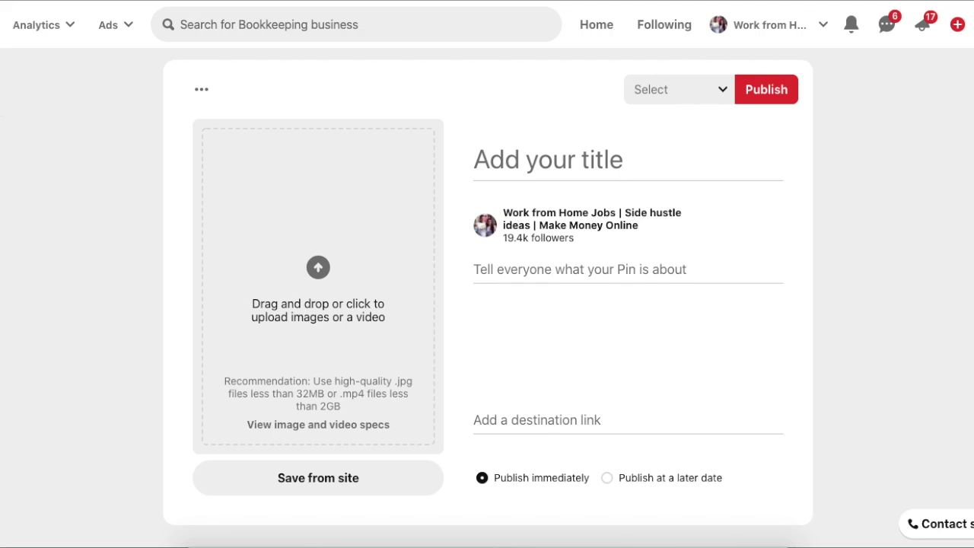
Step: Switch to Canva in a new browser tab and create a blank Pinterest Pin design of 1000 × 1500 px
key(ctrl+t)
key(Return)
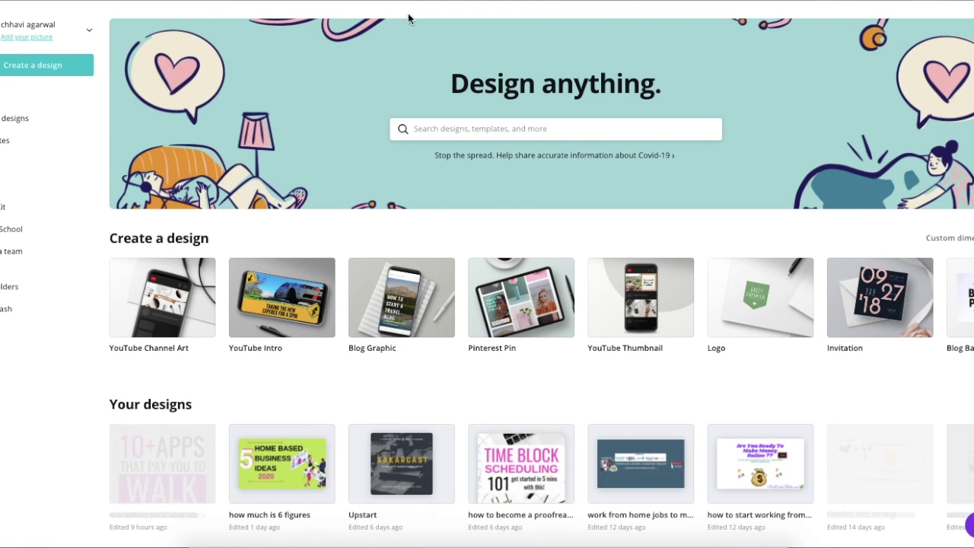
click(50, 73)
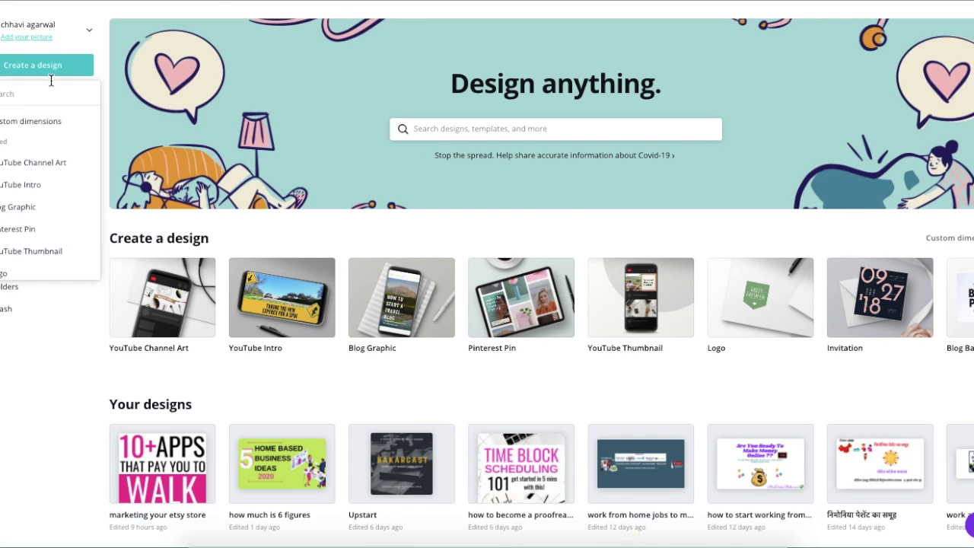
click(51, 86)
text(ppt)
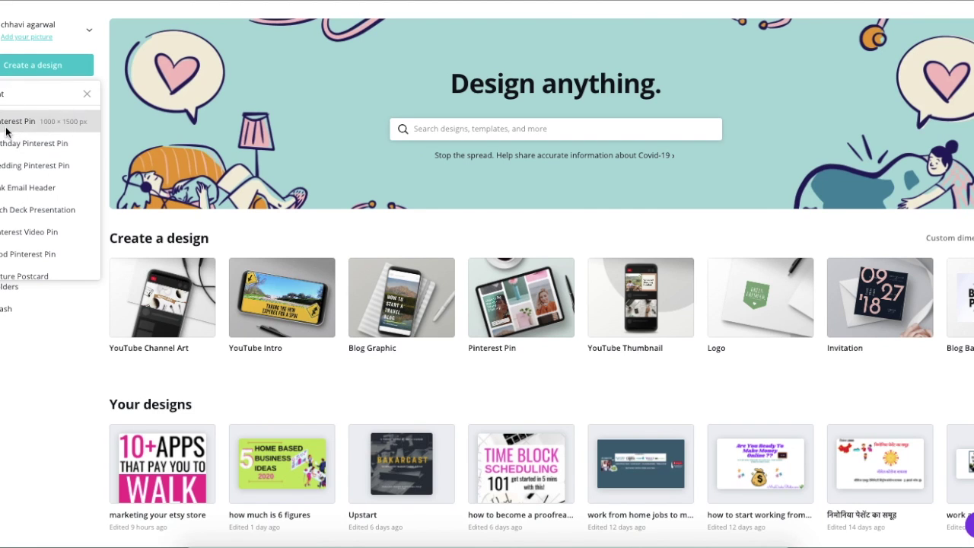
click(6, 128)
Step: Browse the Food Pinterest Pin templates and apply the "15 Dinner Ideas for You and Your Dad" template to the page
scroll(105, 146, down, 4)
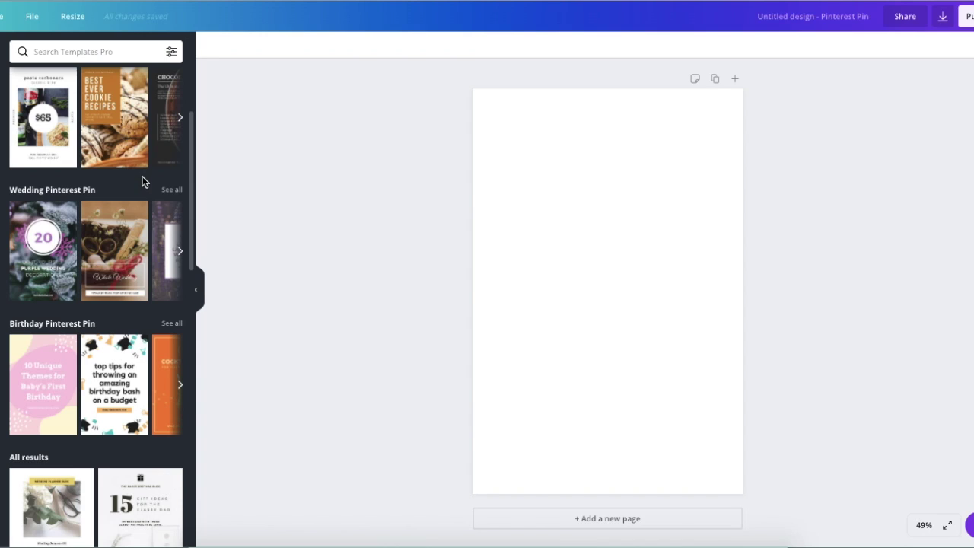
scroll(148, 170, up, 3)
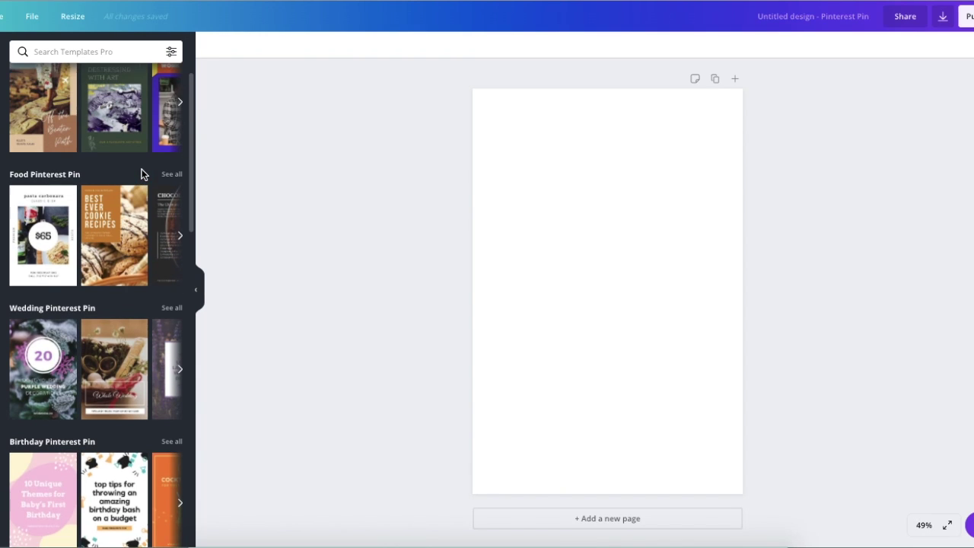
scroll(152, 156, down, 1)
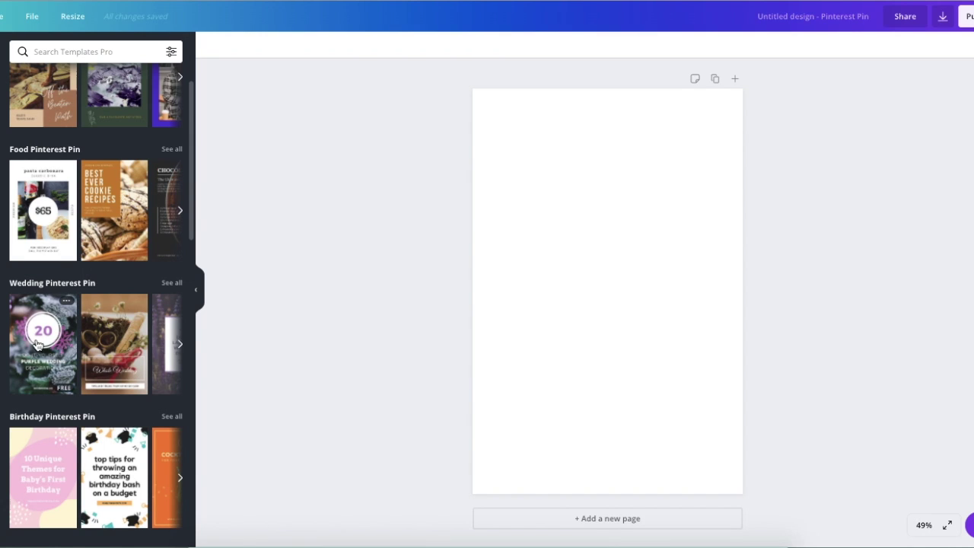
click(181, 209)
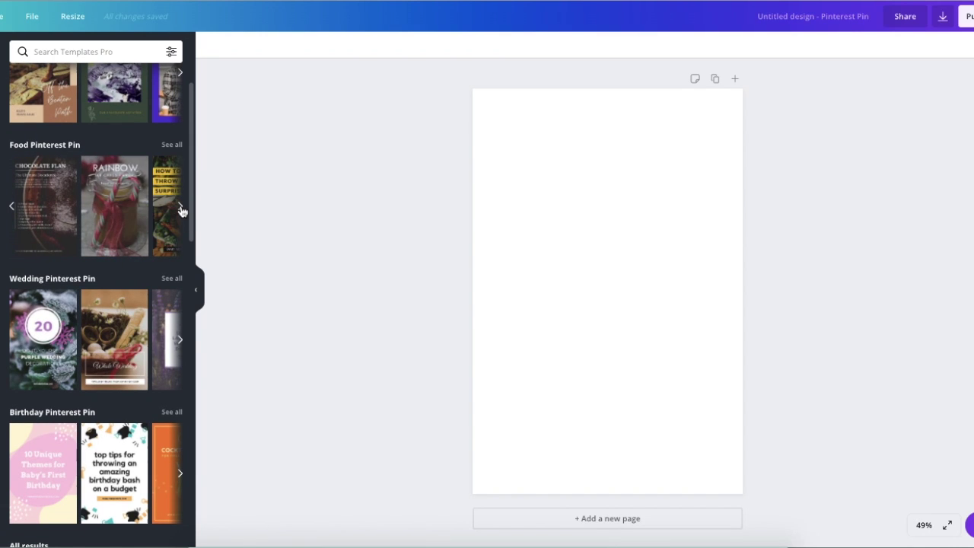
click(180, 206)
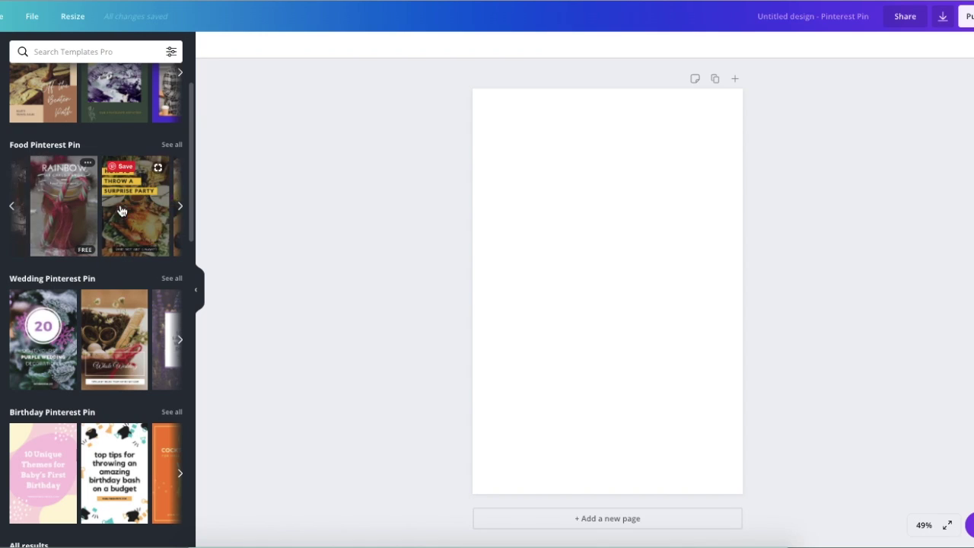
click(120, 211)
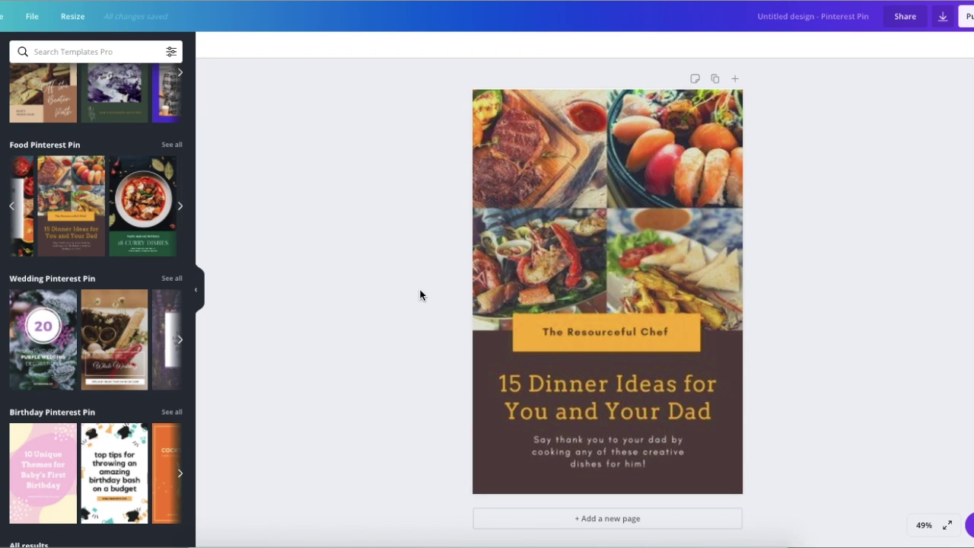
Step: Change the text in the template's yellow banner to "The Chef"
mouse_move(507, 319)
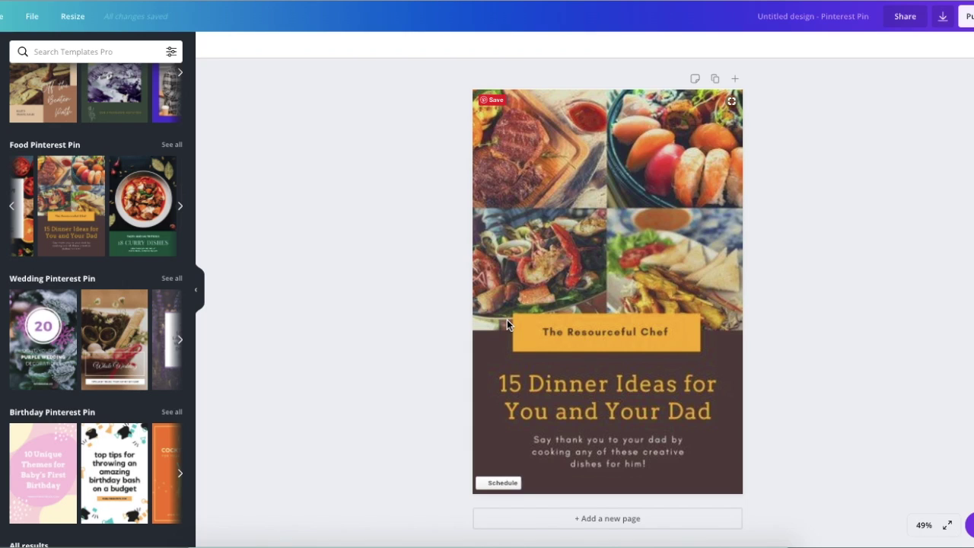
click(614, 336)
click(618, 330)
click(617, 333)
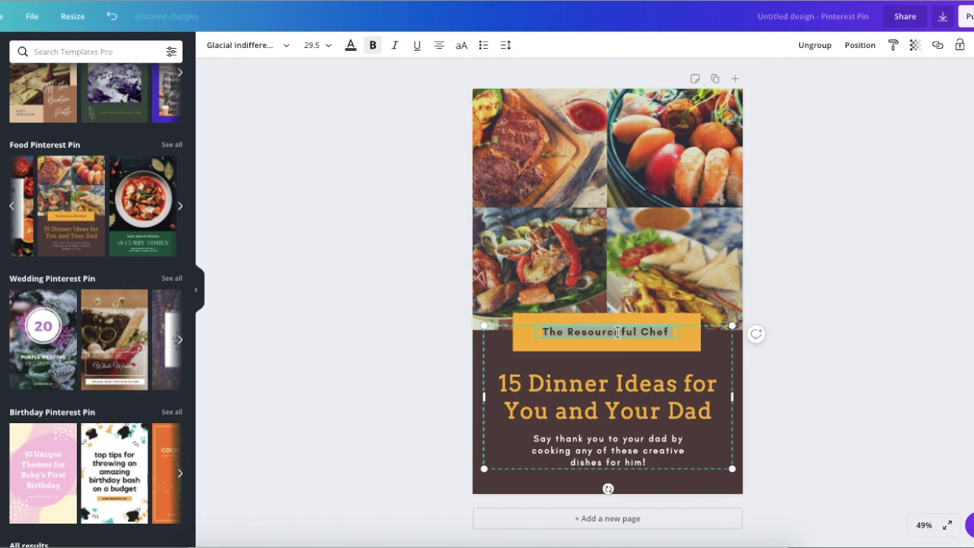
key(ctrl+BackSpace)
key(ctrl+BackSpace)
text(Chef)
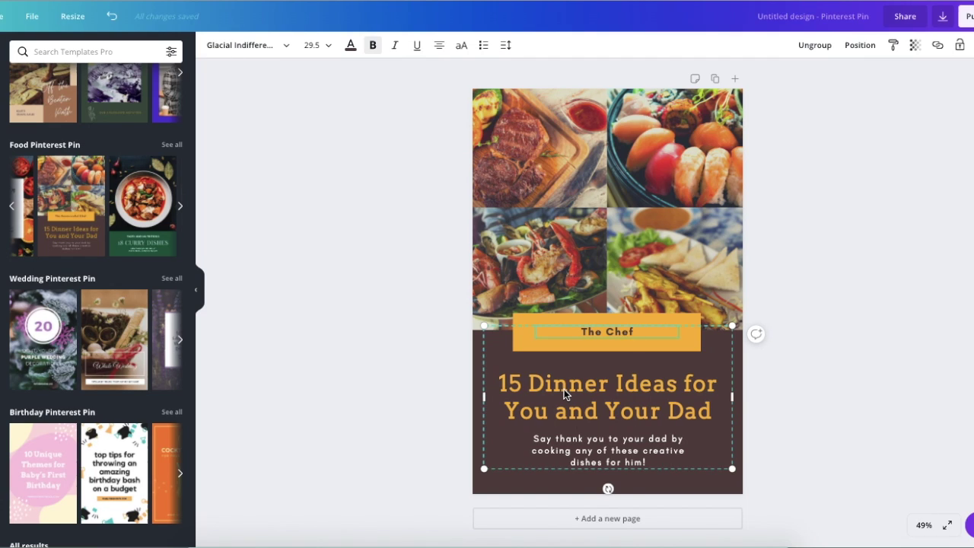
Step: Change the template's headline to "15 Dinner Ideas for weekends"
click(576, 391)
click(570, 388)
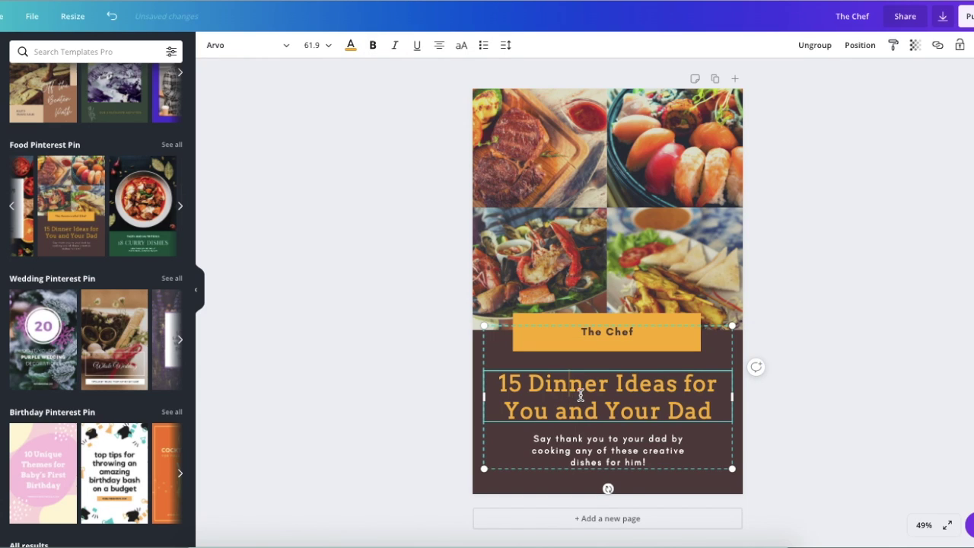
triple_click(596, 402)
click(510, 389)
drag(507, 409, 712, 409)
key(BackSpace)
key(BackSpace)
key(BackSpace)
key(BackSpace)
key(BackSpace)
key(BackSpace)
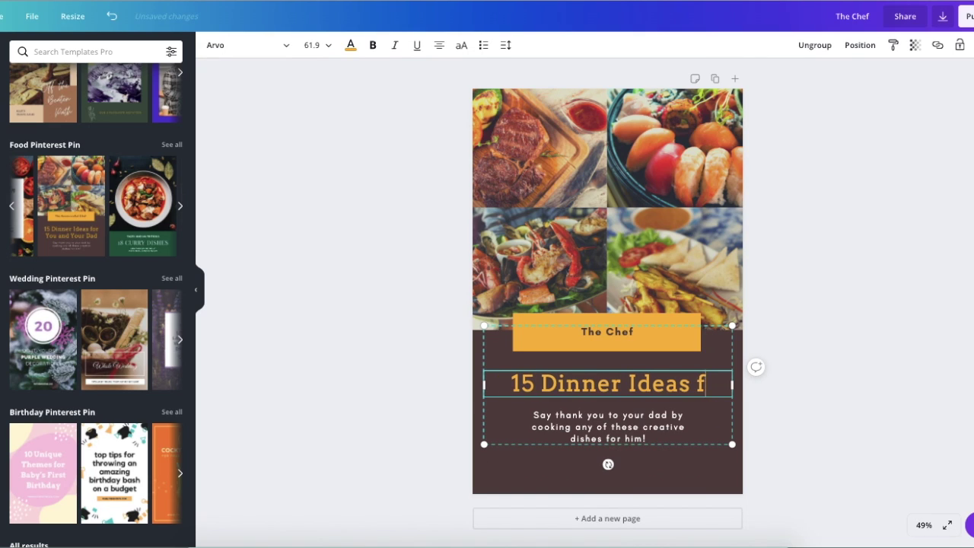
text(for weekends)
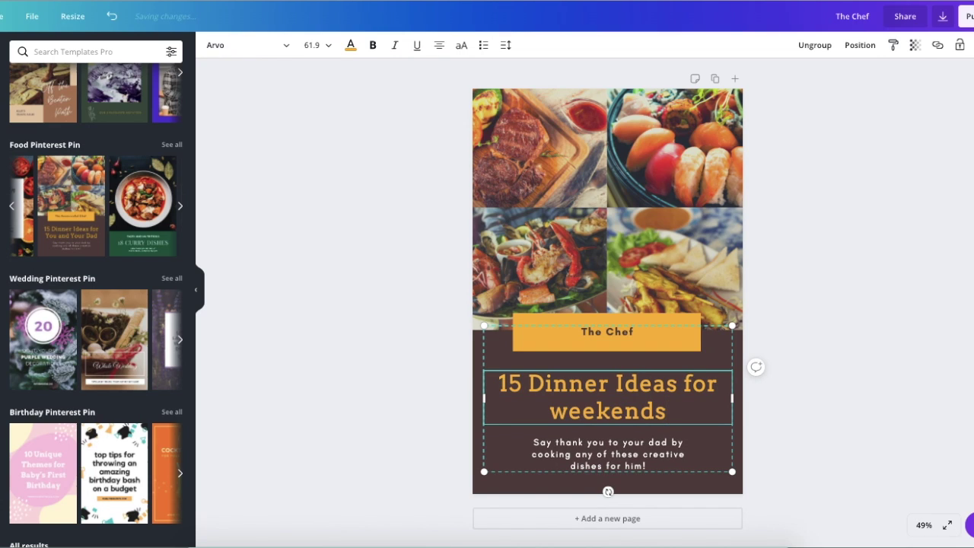
Step: Replace the small text below the headline with "EASY RECIPES UNDER 10 minutes!"
click(667, 452)
double_click(668, 452)
key(ctrl+a)
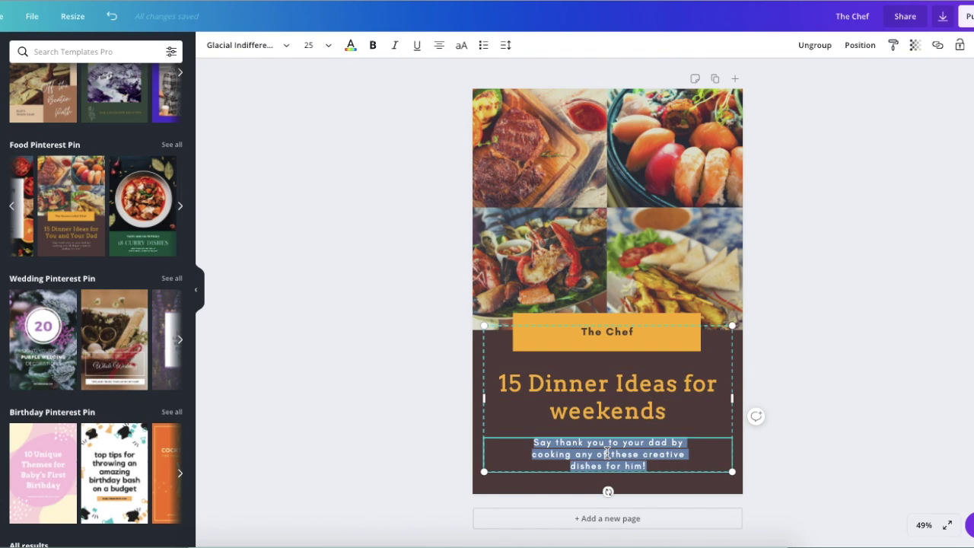
text(EASY RECIPES T)
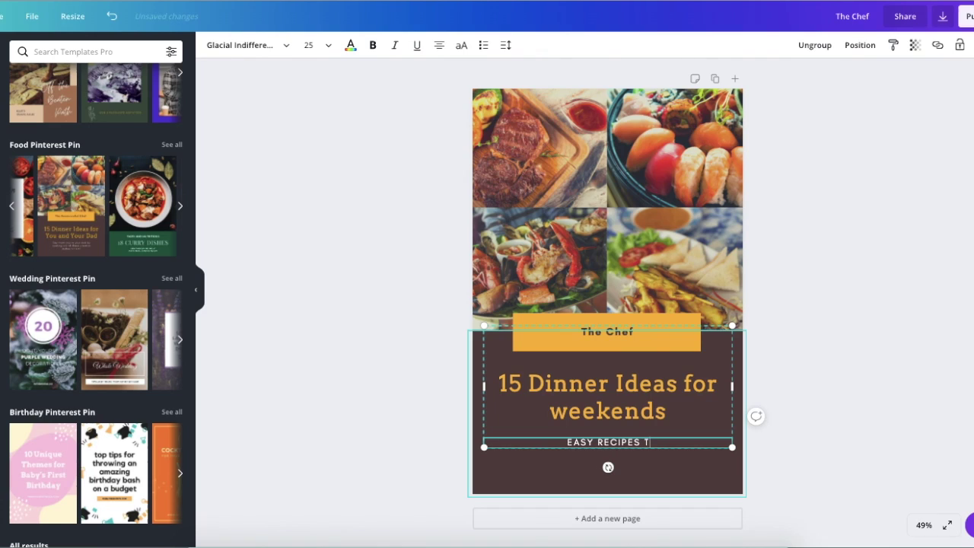
key(BackSpace)
text(UNDER 10 minutes!)
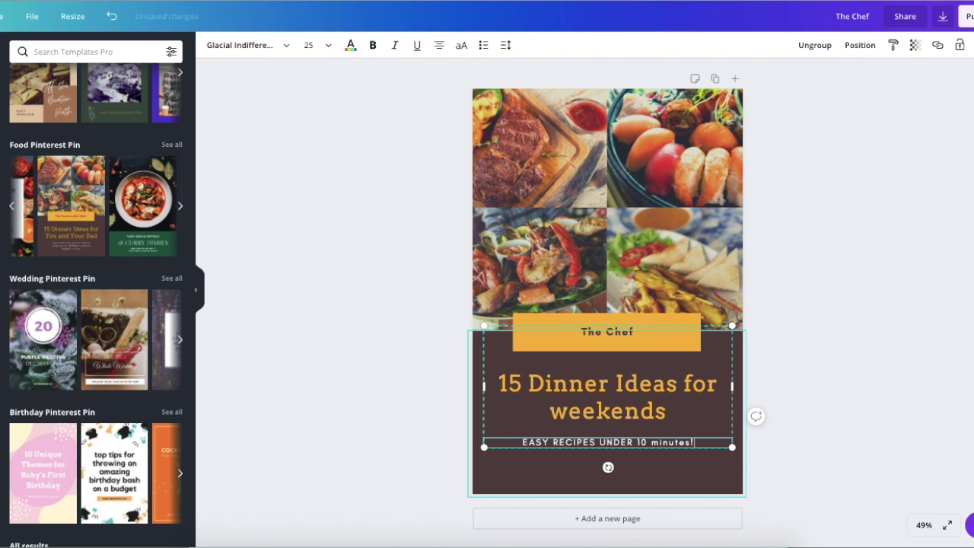
click(876, 196)
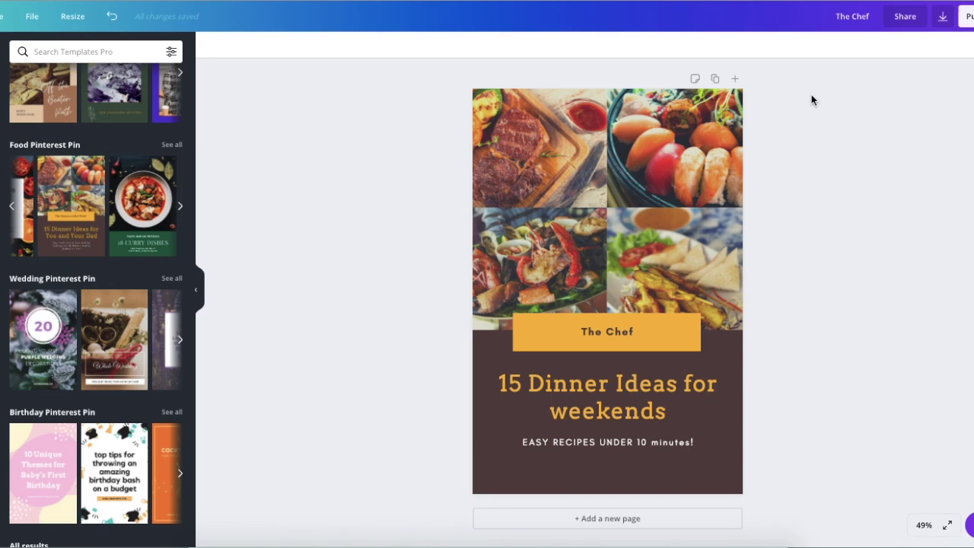
Step: Download the design as a JPG, switch to Pinterest and upload The Chef.jpg as the new pin's image
click(944, 16)
click(911, 98)
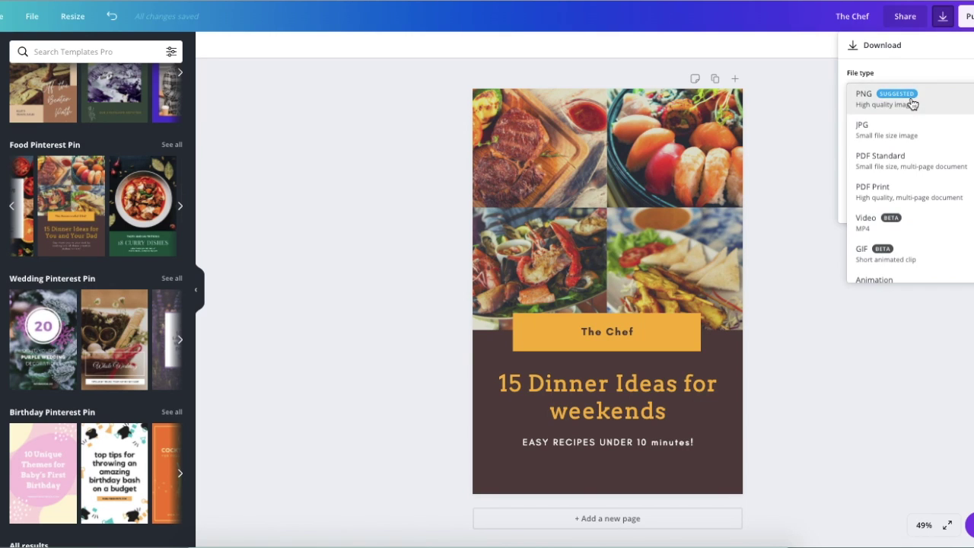
click(918, 131)
click(943, 200)
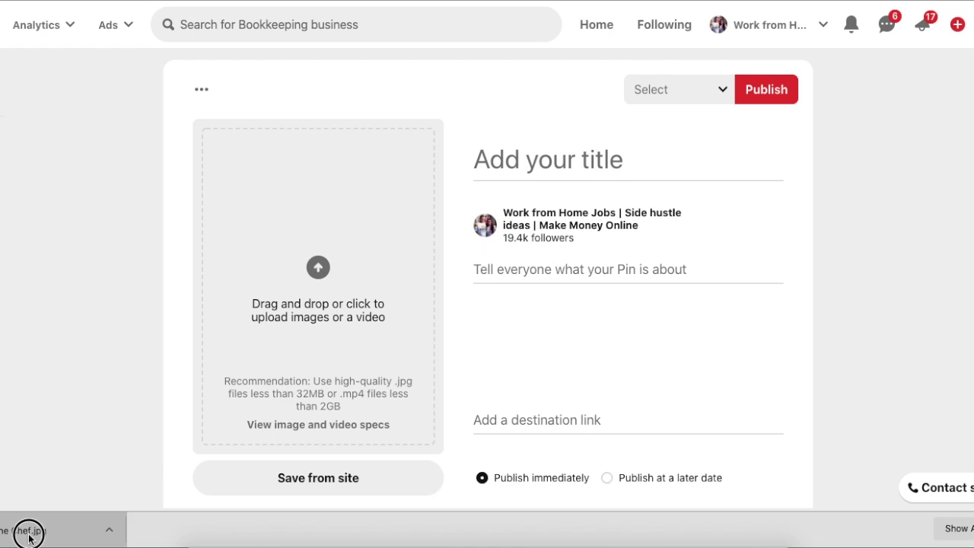
drag(28, 530, 319, 313)
click(538, 157)
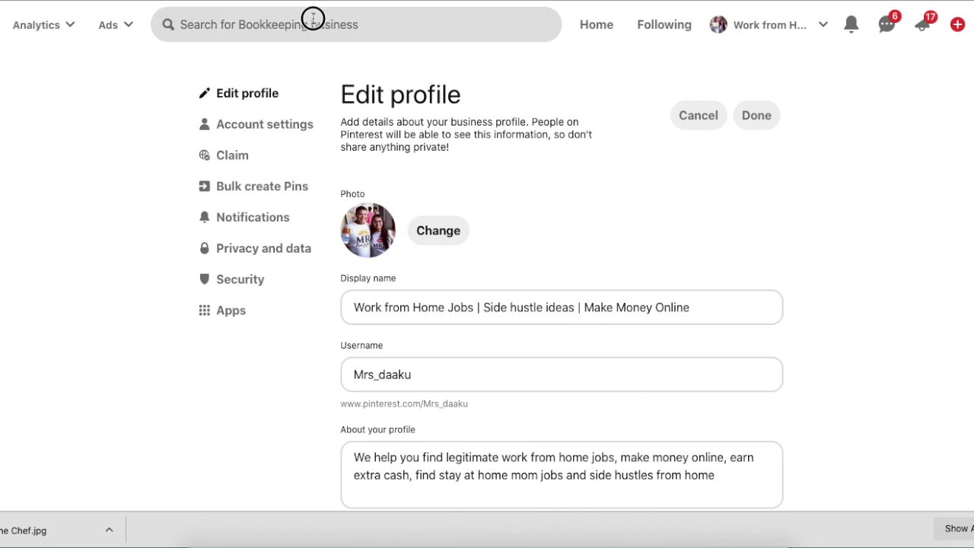
Step: Search Pinterest for "Dinner recipe" and narrow the search with the keyword suggestions Easy and For family with kids
click(311, 17)
text(Dinner recipe)
key(Return)
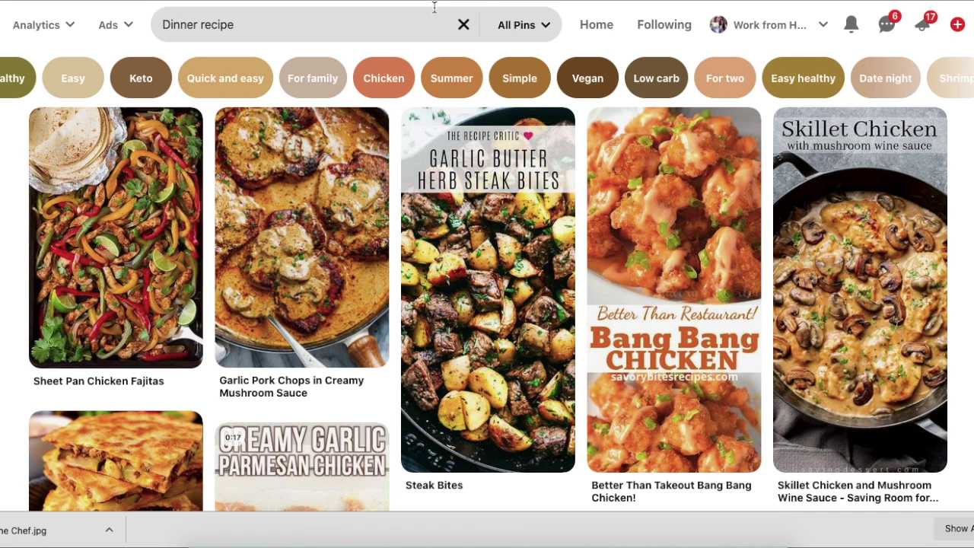
click(72, 90)
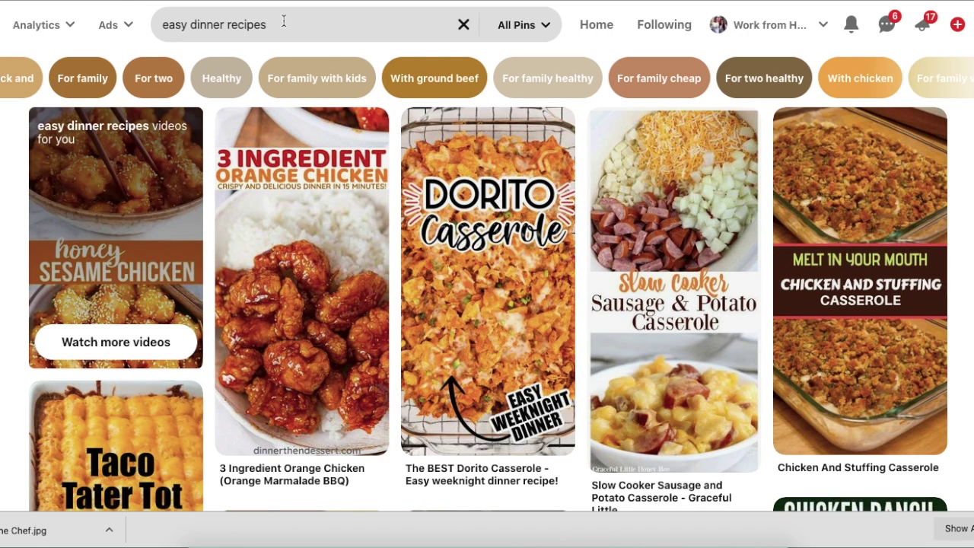
click(318, 88)
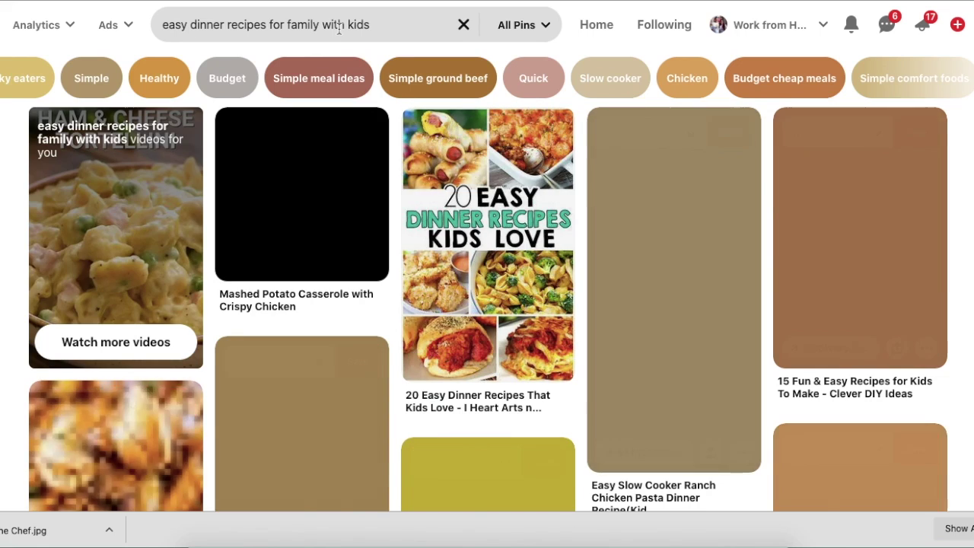
Step: Reuse the searched keyword phrase in the new pin form to title the pin "5 Easy dinner recipes for family with kids"
click(340, 27)
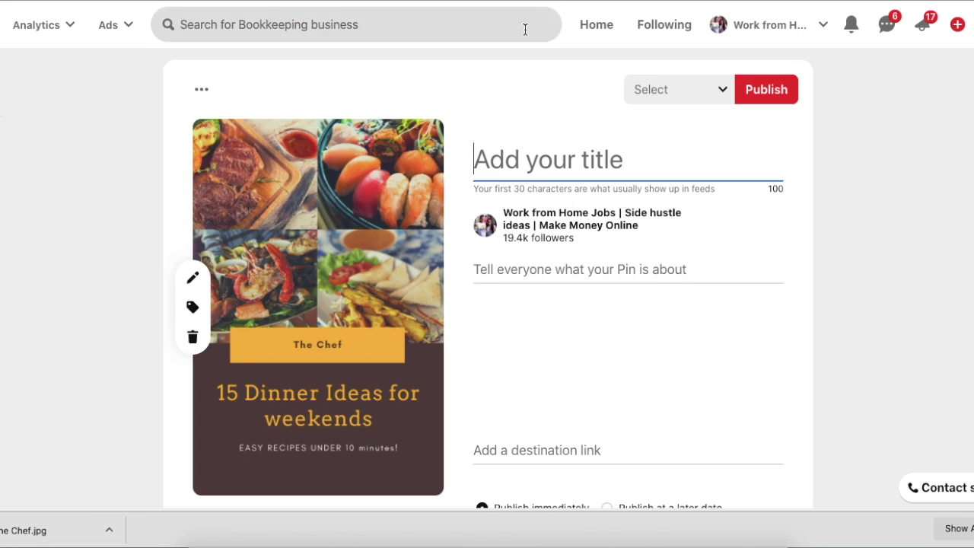
text(easy dinner recipes for family with kids)
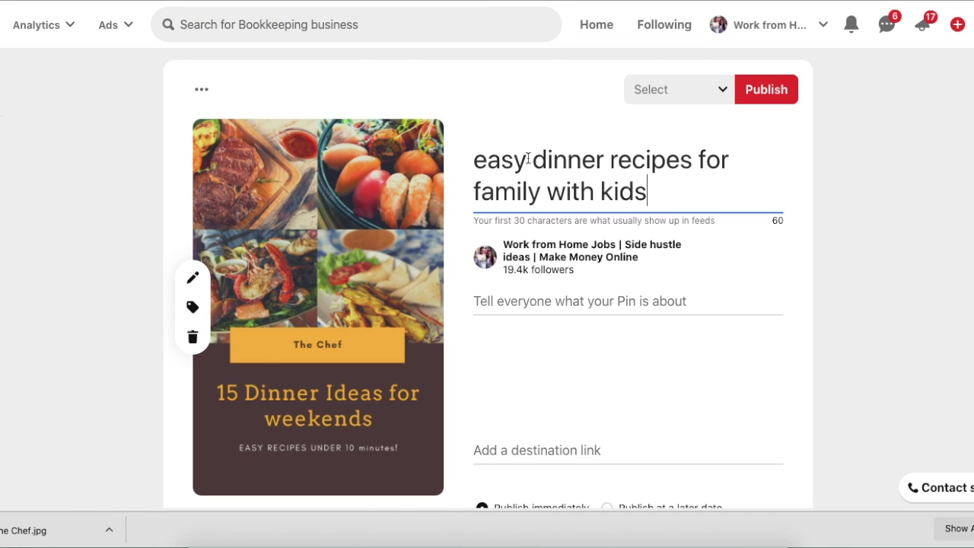
click(483, 159)
key(BackSpace)
text(E)
key(Left)
text(2)
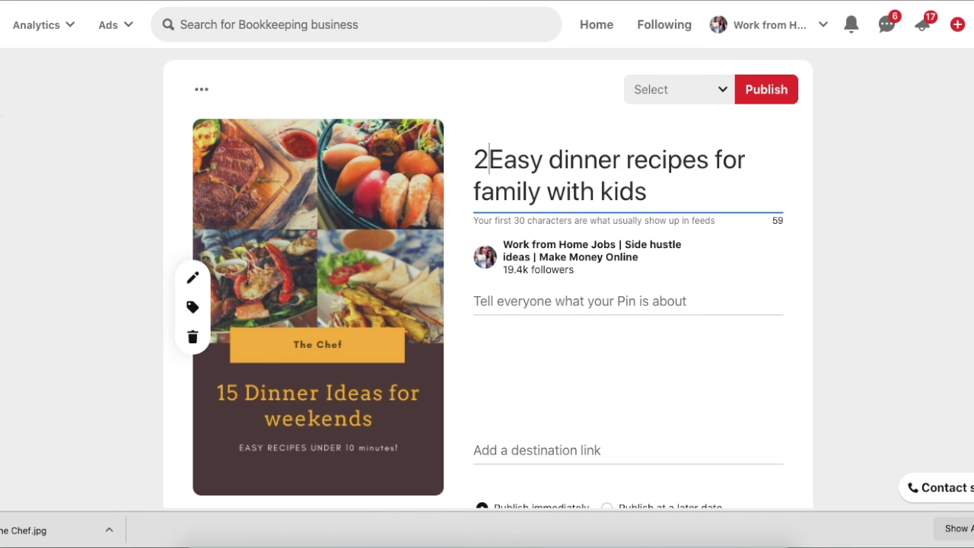
key(BackSpace)
text(5)
click(668, 200)
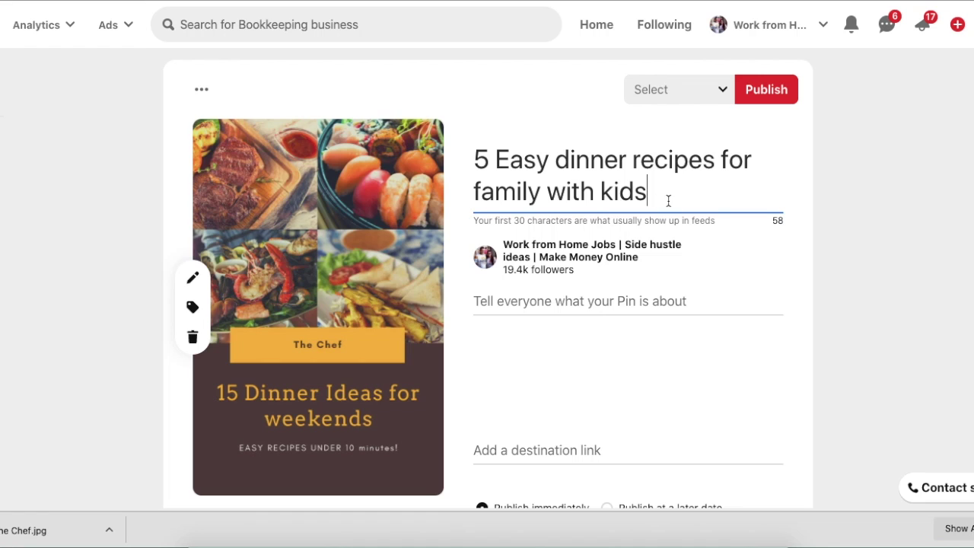
Step: Copy the pin's title into its description and end it with a period
click(592, 296)
triple_click(572, 170)
key(ctrl+c)
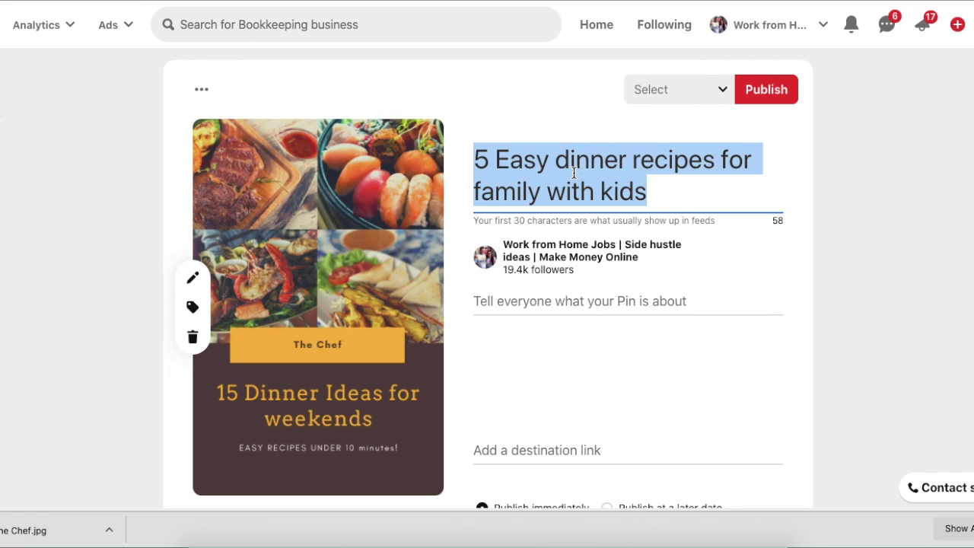
click(593, 296)
key(ctrl+v)
text(.)
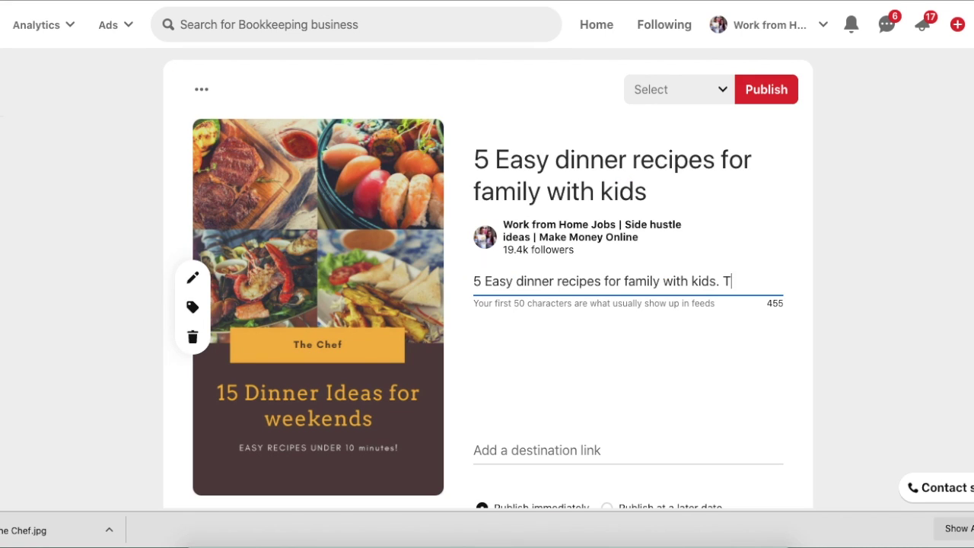
Step: Add "These are easy dinner recipes for picky eaters." to the pin description and activate the empty destination link field
text(ehse)
key(BackSpace)
key(BackSpace)
key(BackSpace)
key(BackSpace)
text(hese are easy dinner recip)
key(BackSpace)
key(BackSpace)
text(cipes for family with kids)
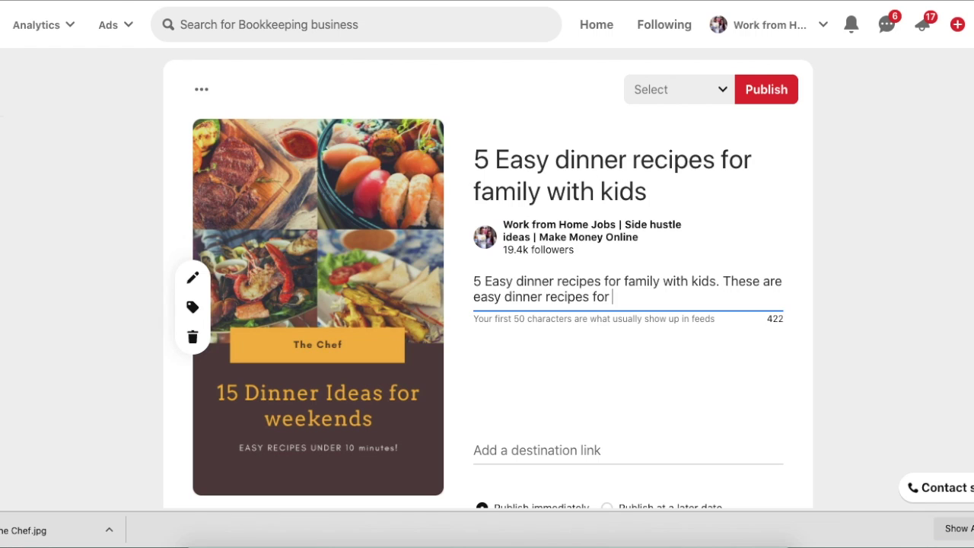
text(picky eaters.)
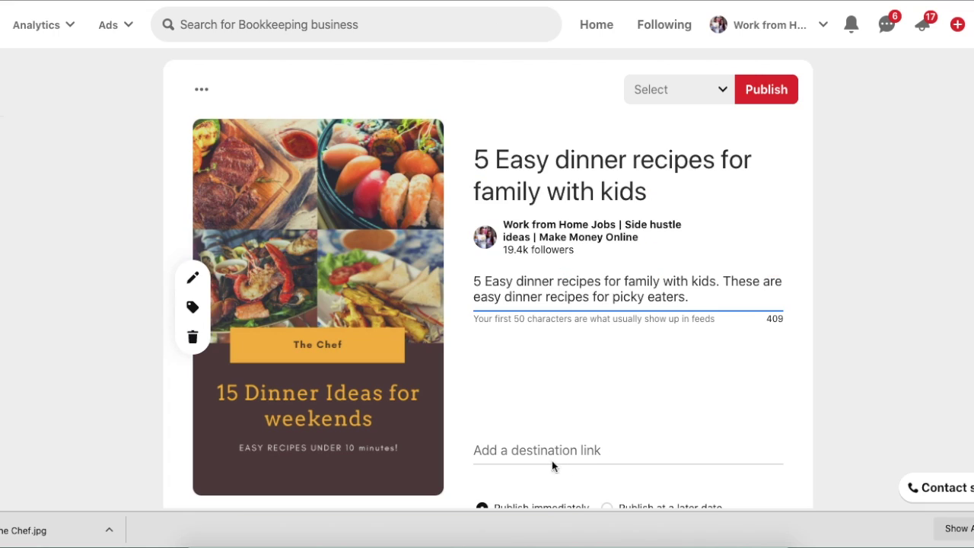
click(551, 461)
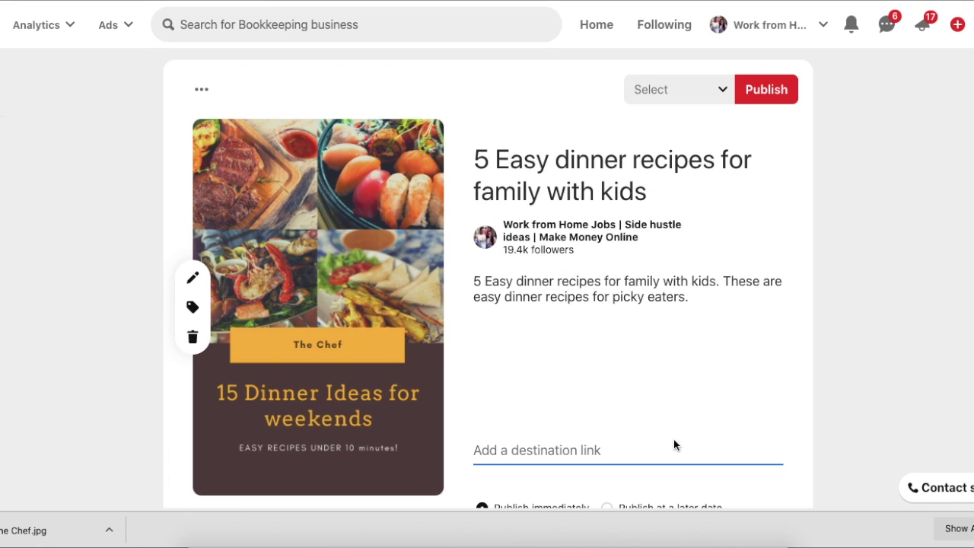
click(545, 447)
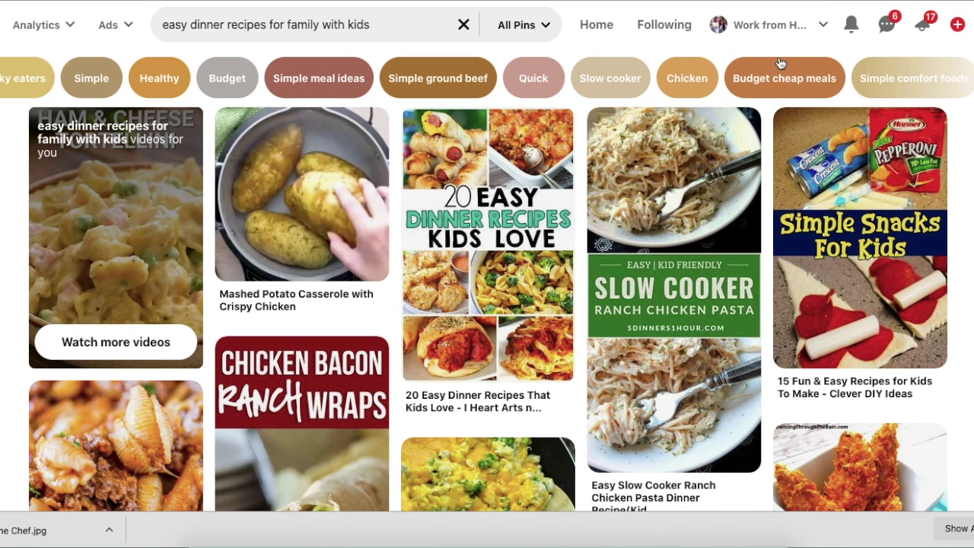
Step: Browse the published pins on the business profile and open the "How to make $40000 doing this" pin
click(769, 25)
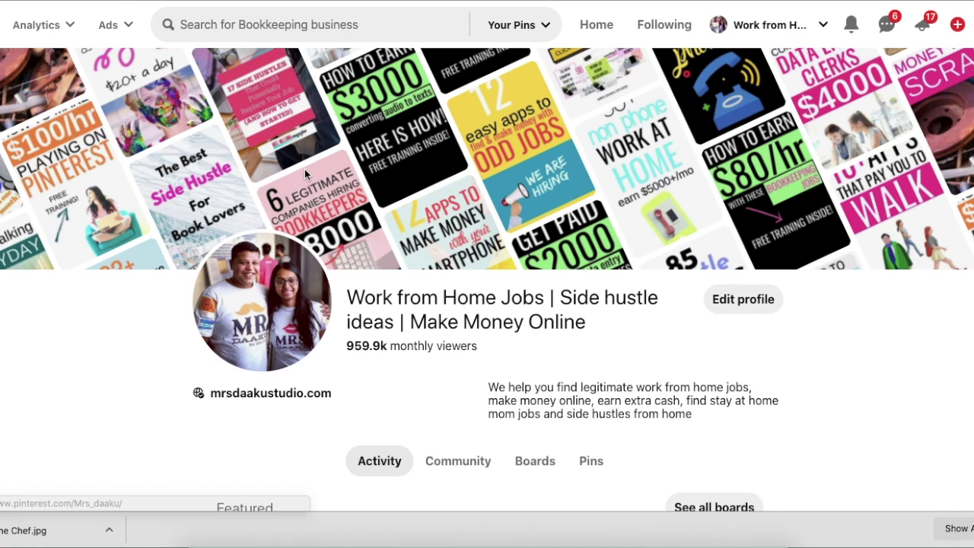
scroll(139, 291, down, 3)
click(586, 222)
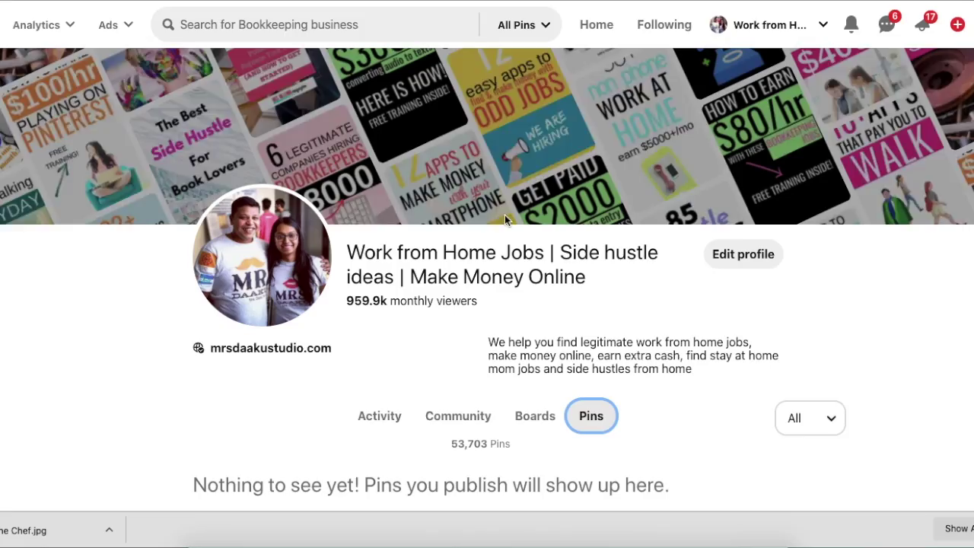
scroll(70, 280, down, 3)
scroll(70, 283, down, 3)
scroll(70, 280, up, 2)
scroll(70, 280, down, 1)
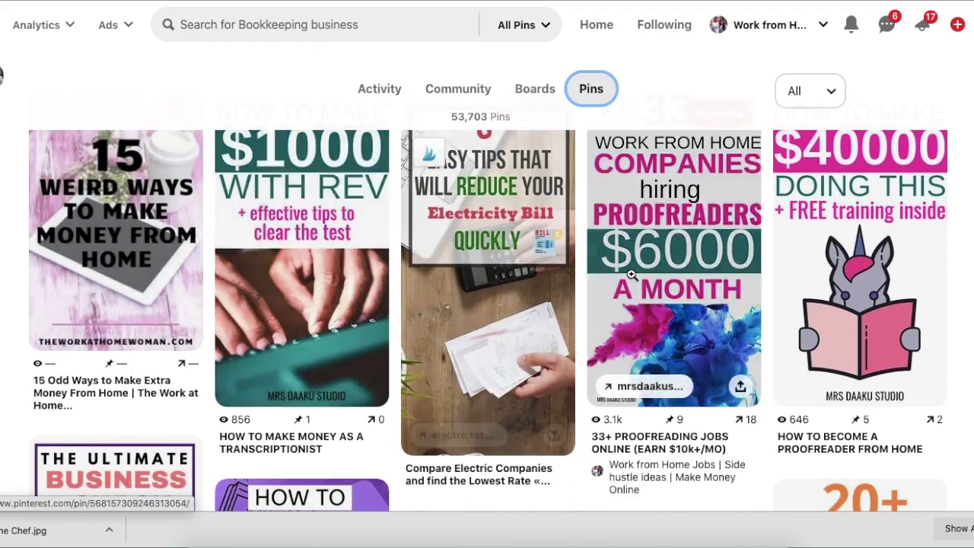
scroll(730, 385, up, 1)
click(863, 257)
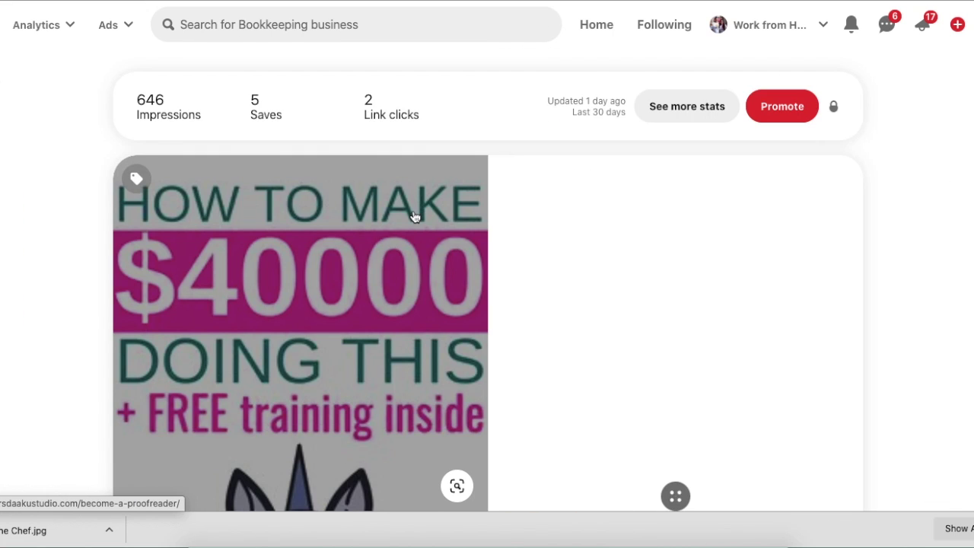
Step: Examine the proofreader pin's image and title, and expand its full description with the hashtags
scroll(415, 217, down, 2)
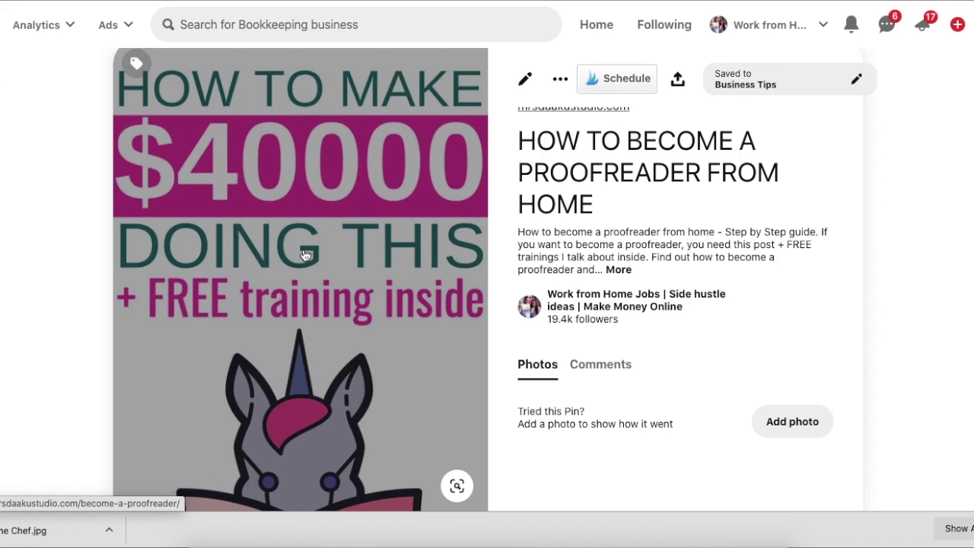
scroll(305, 256, down, 1)
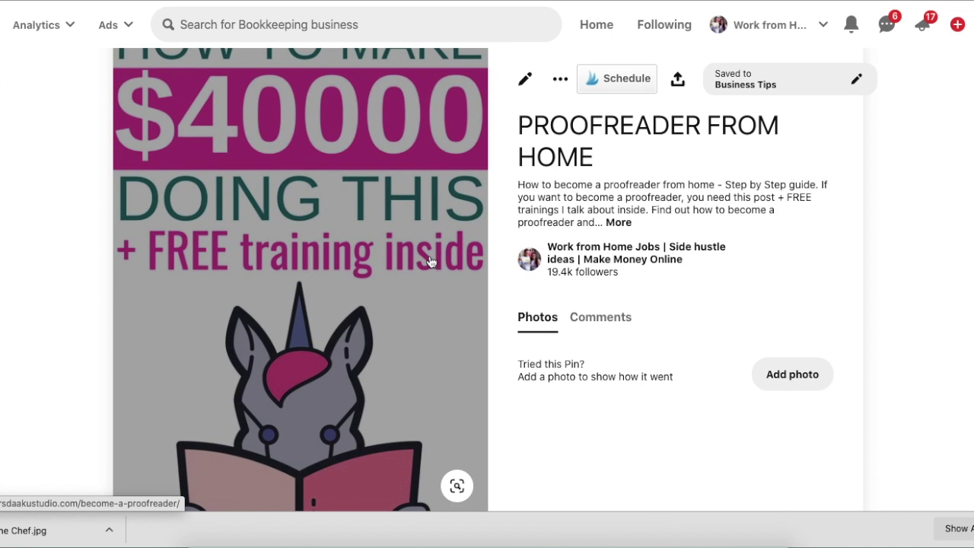
scroll(430, 261, up, 2)
scroll(430, 261, down, 1)
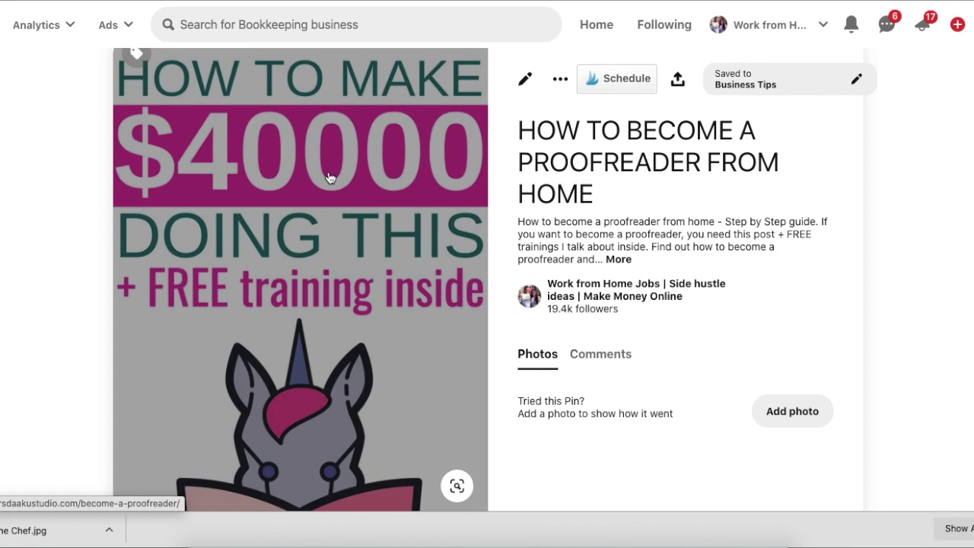
scroll(331, 178, up, 1)
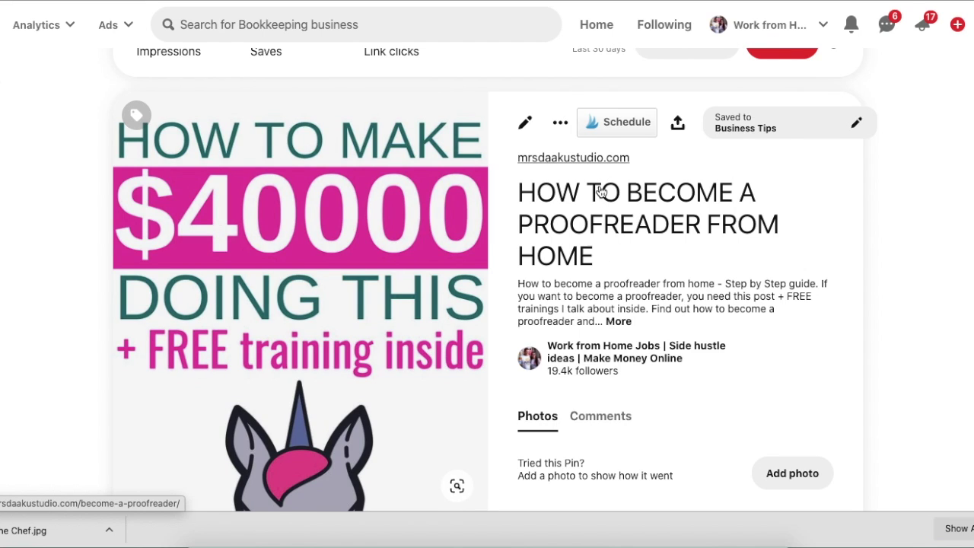
click(621, 323)
drag(518, 285, 680, 388)
click(681, 388)
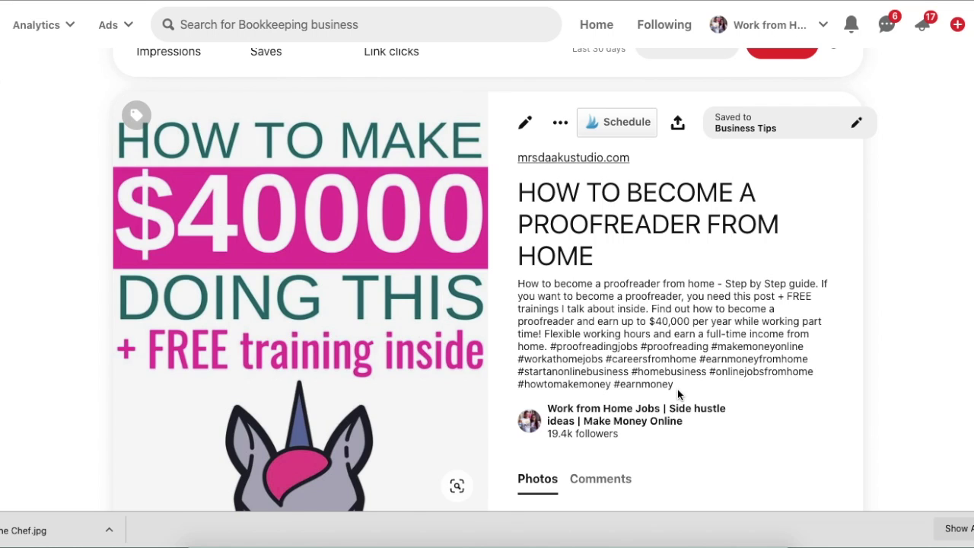
Step: Look over the rest of the proofreader pin, open its edit form to view the note, and close it without saving
scroll(678, 393, down, 3)
scroll(632, 193, down, 3)
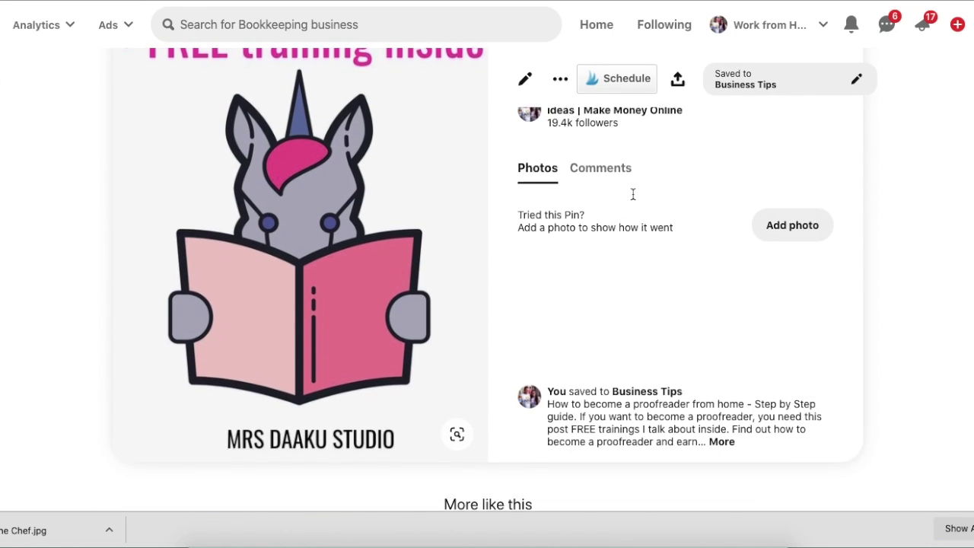
scroll(586, 189, up, 3)
click(524, 81)
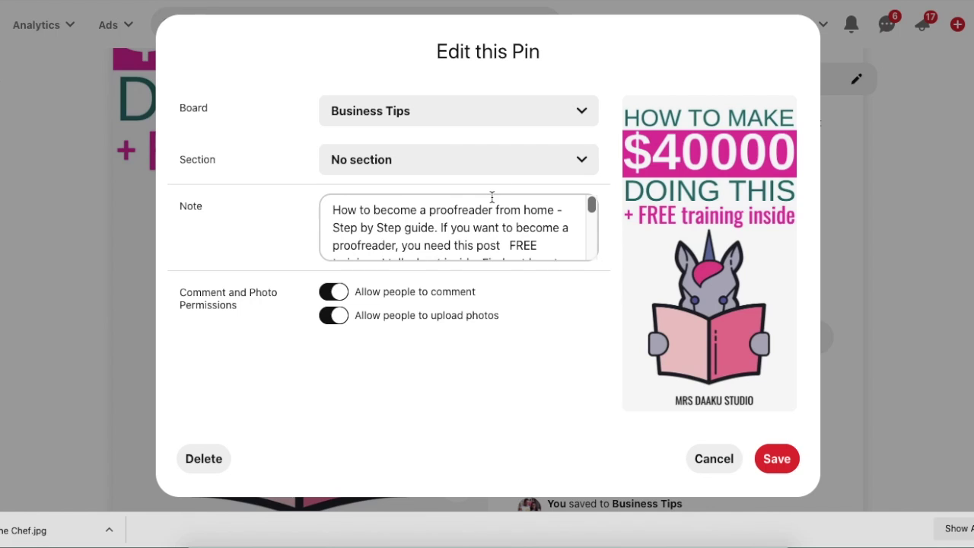
click(876, 230)
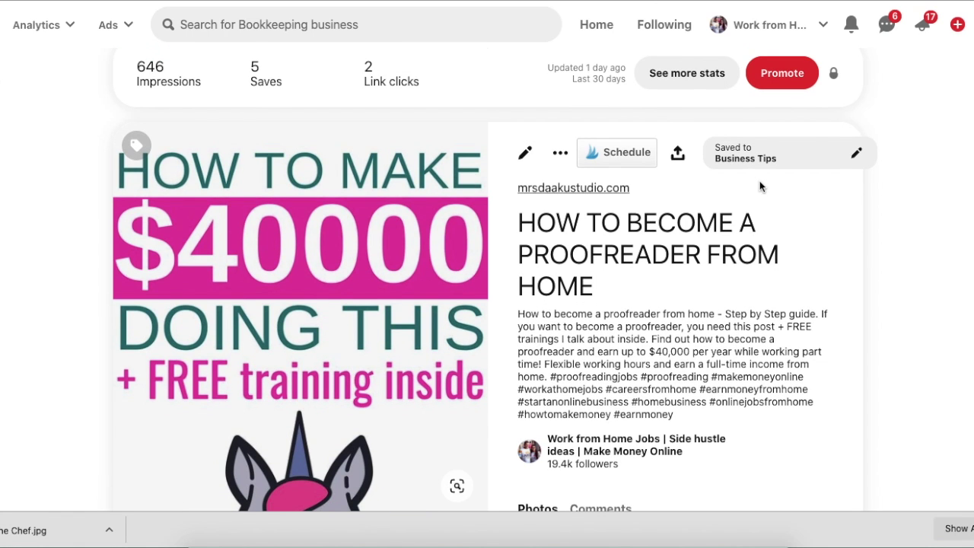
Step: Look over the rest of the proofreader pin and return to the Pinterest home feed
scroll(760, 188, down, 2)
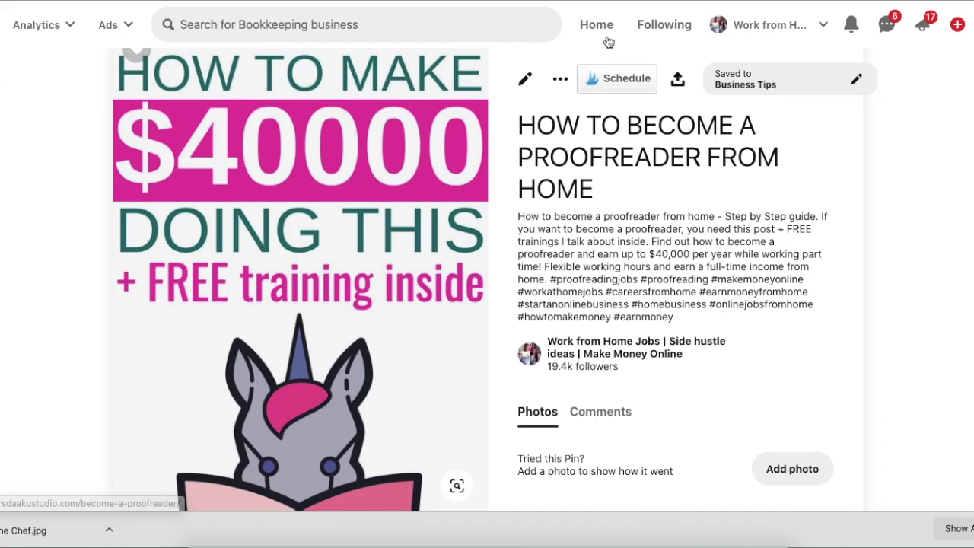
click(604, 28)
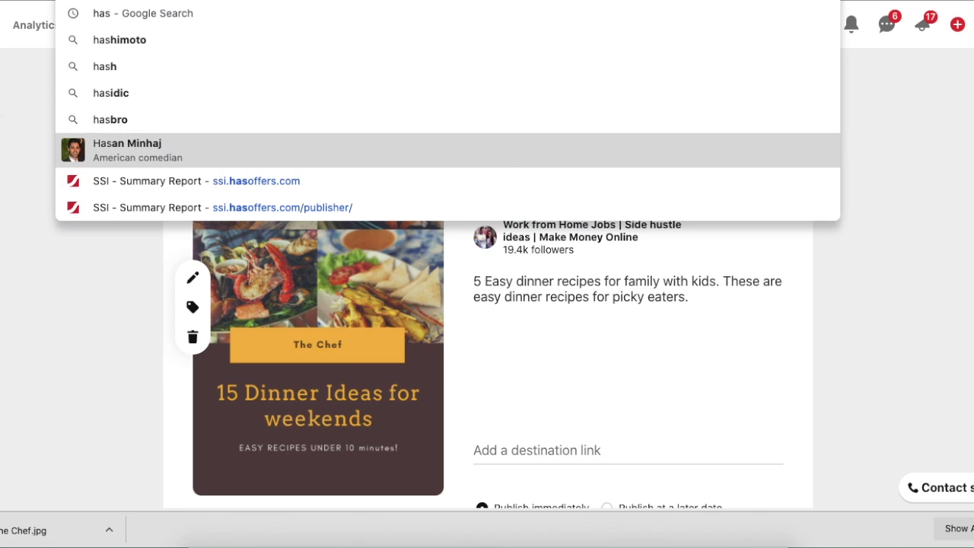
Step: Switch to the ShareASale website and log in to the affiliate account
key(Escape)
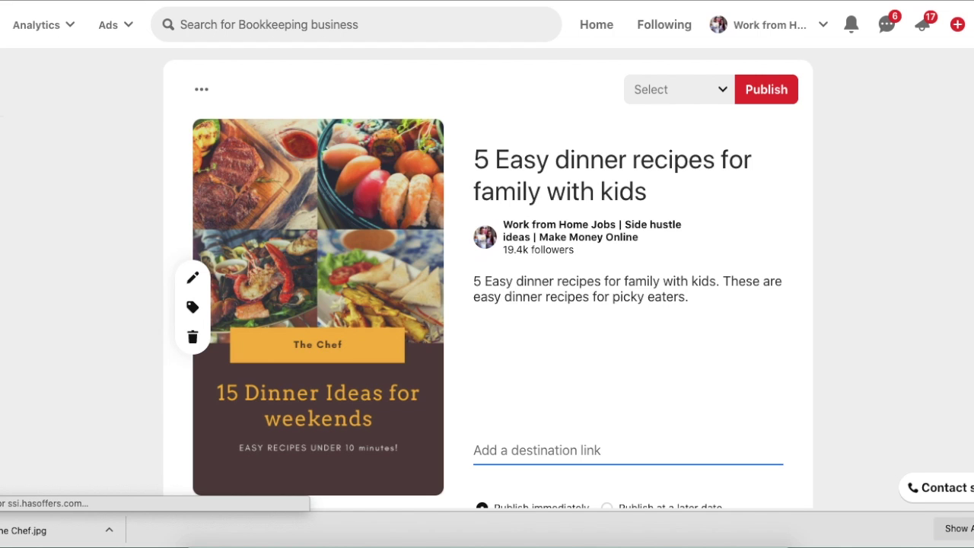
key(ctrl+Tab)
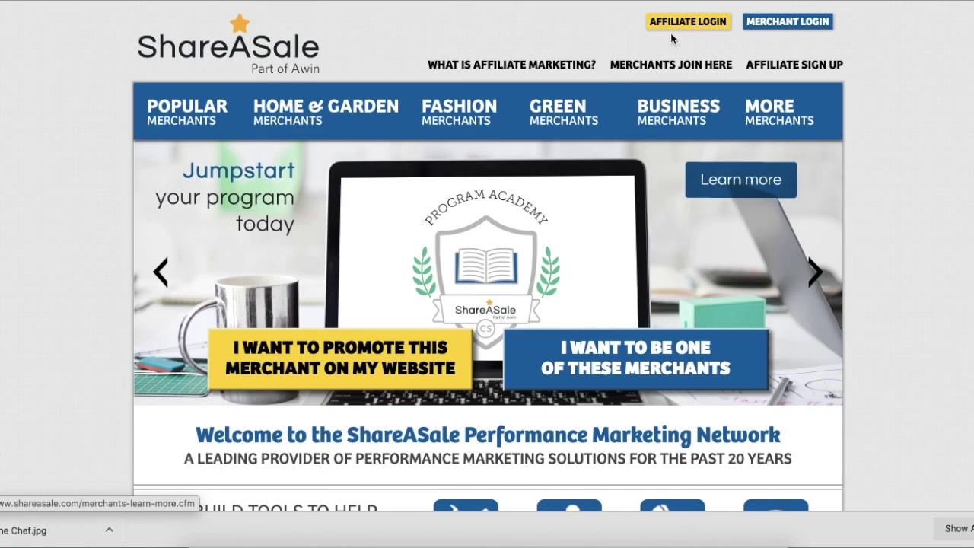
click(690, 23)
click(458, 210)
mouse_move(218, 80)
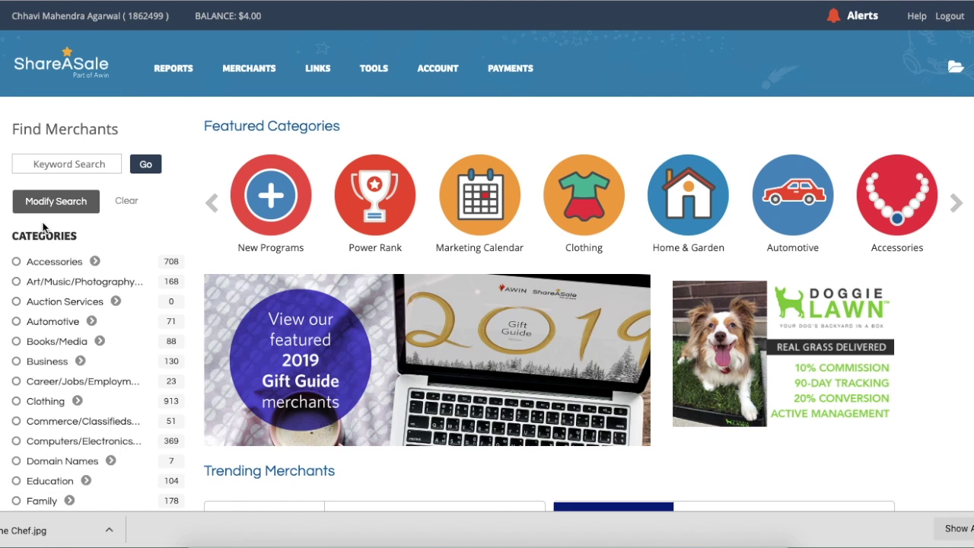
Step: Filter the merchants by the Family category and its Kids keyword
scroll(145, 225, down, 3)
scroll(145, 226, down, 1)
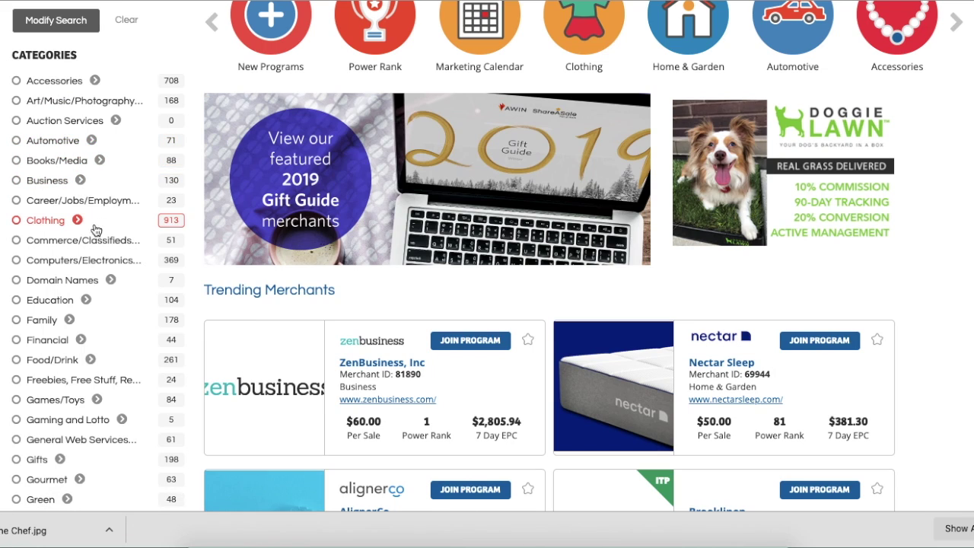
scroll(95, 227, down, 1)
scroll(95, 230, down, 2)
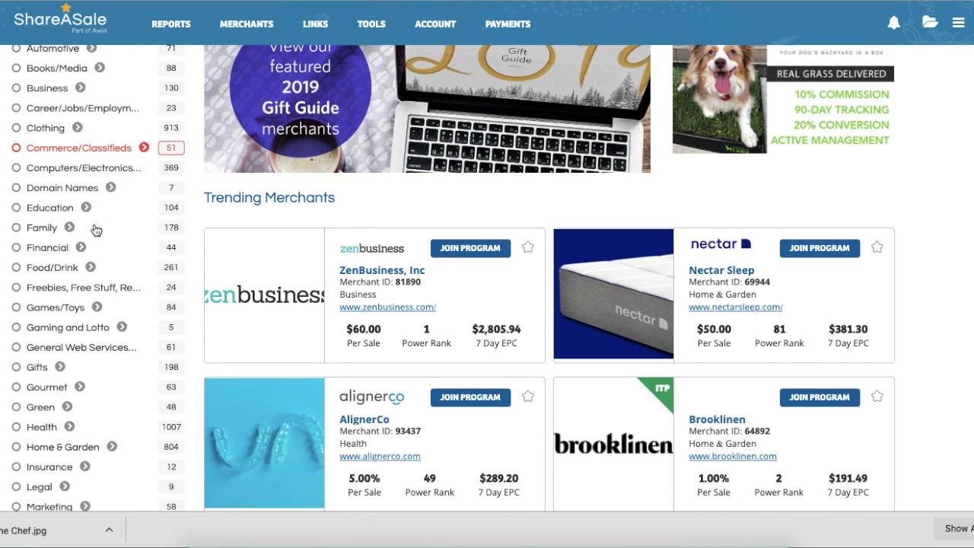
click(69, 228)
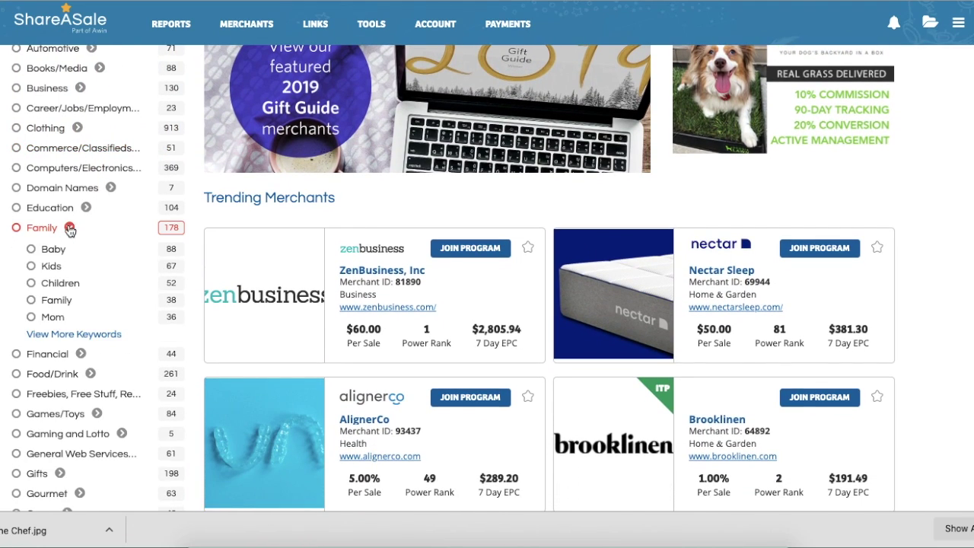
click(51, 266)
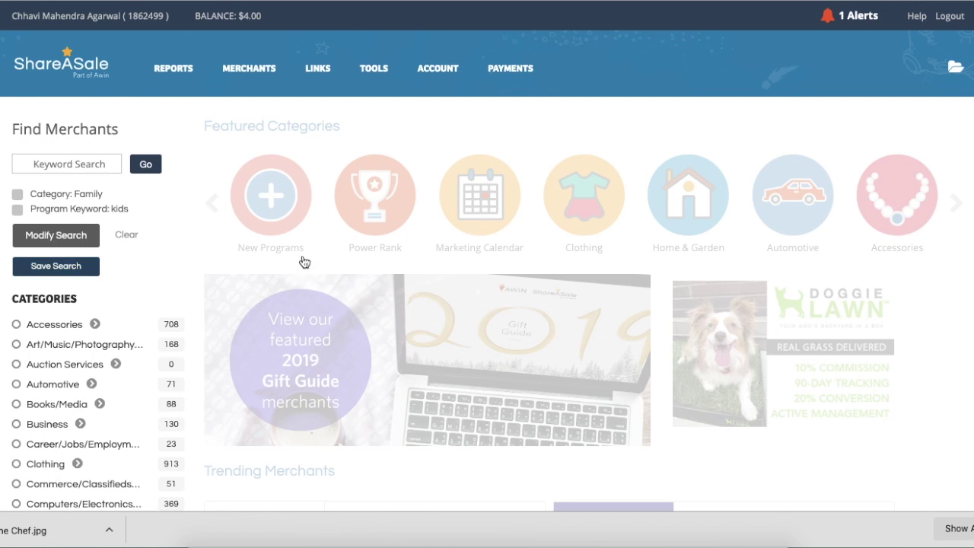
Step: Filter the merchants by the Food/Drink category and its Food keyword instead
scroll(213, 331, down, 3)
click(52, 315)
scroll(413, 285, down, 1)
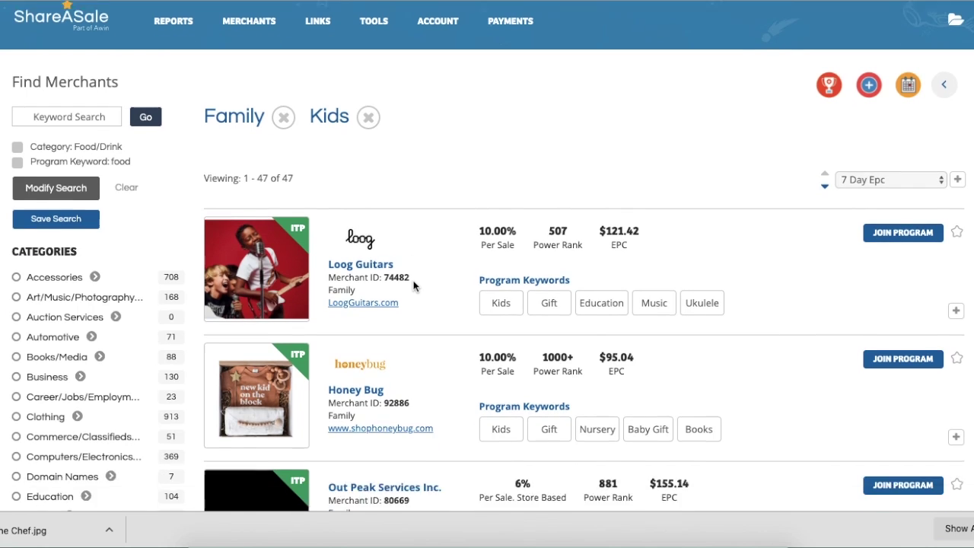
scroll(413, 285, down, 1)
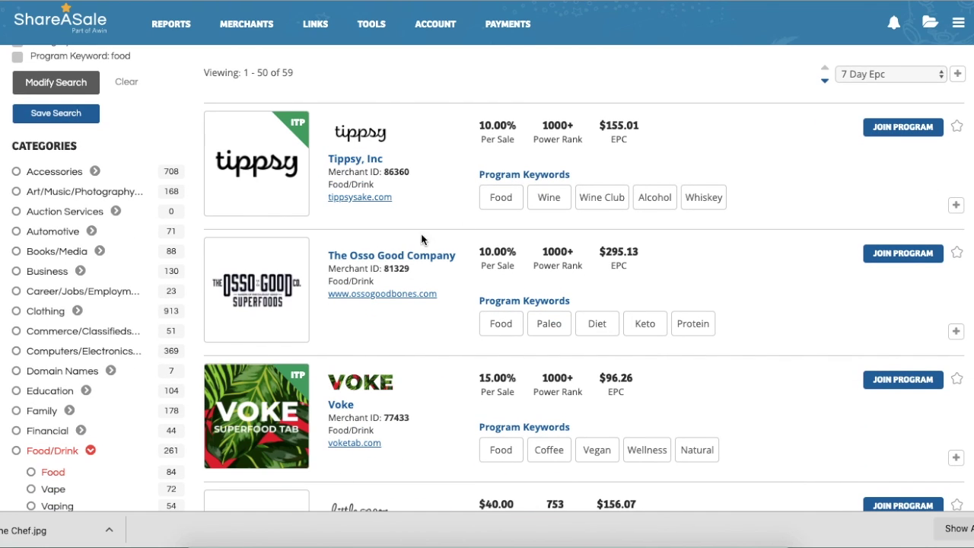
Step: Examine the food merchants' commission rates, power ranks, EPC figures and the option to join their programs
scroll(406, 386, down, 4)
scroll(406, 387, up, 1)
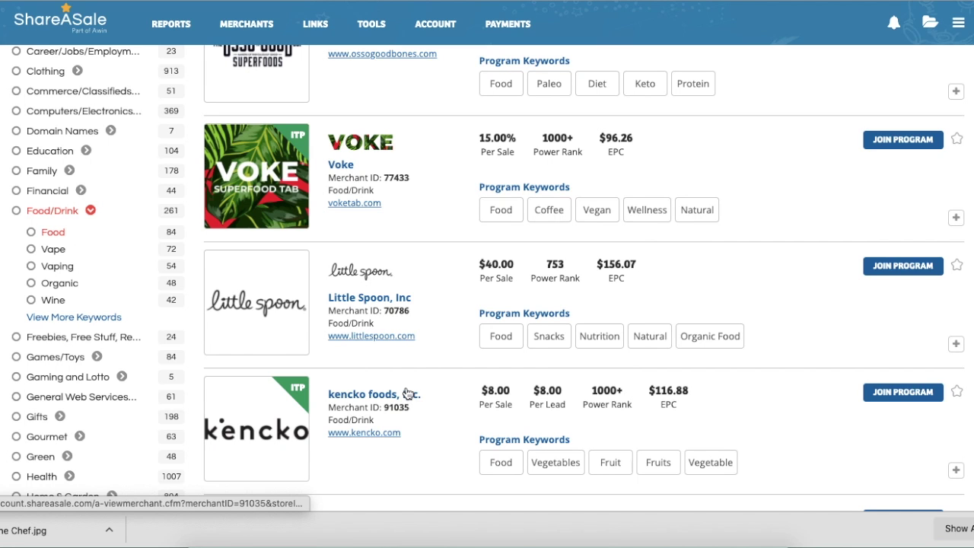
scroll(405, 392, down, 2)
scroll(405, 392, up, 8)
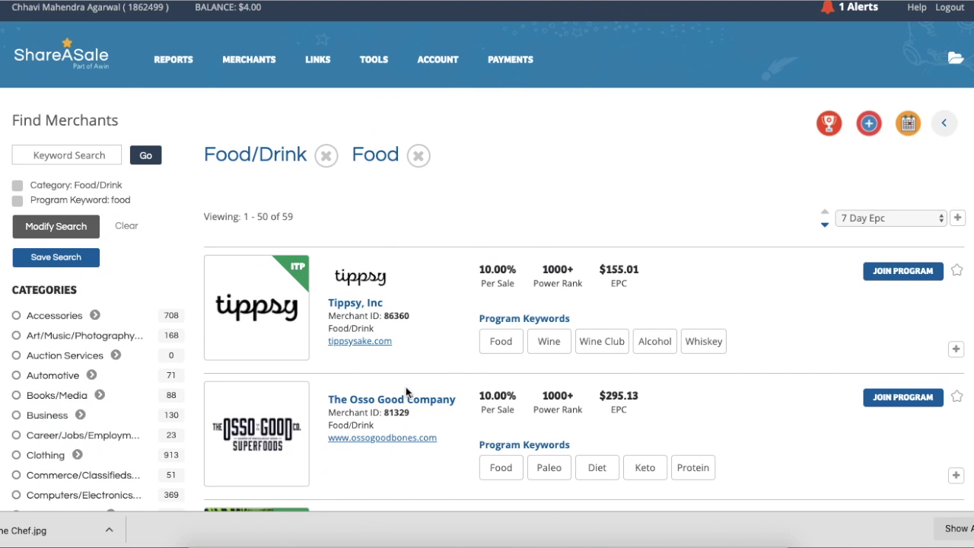
scroll(427, 334, down, 3)
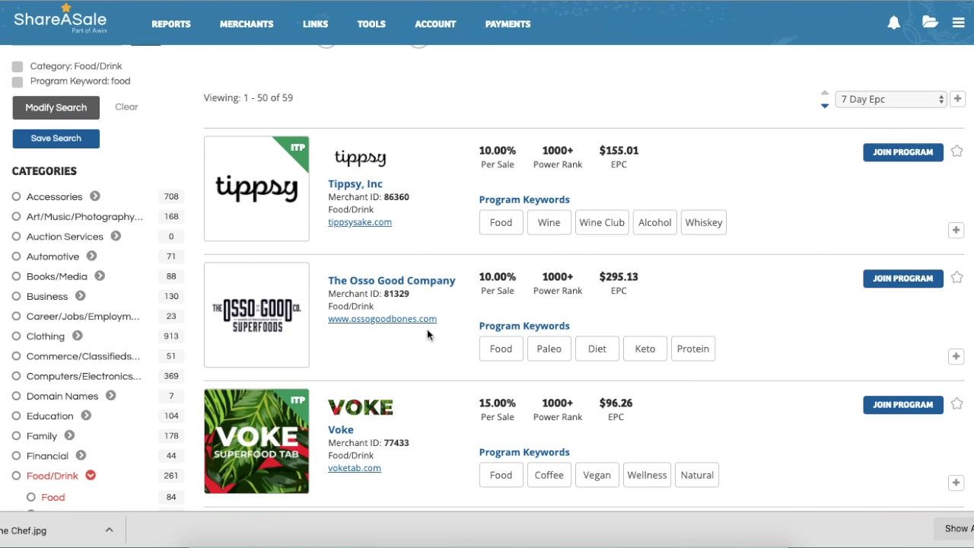
scroll(427, 334, down, 4)
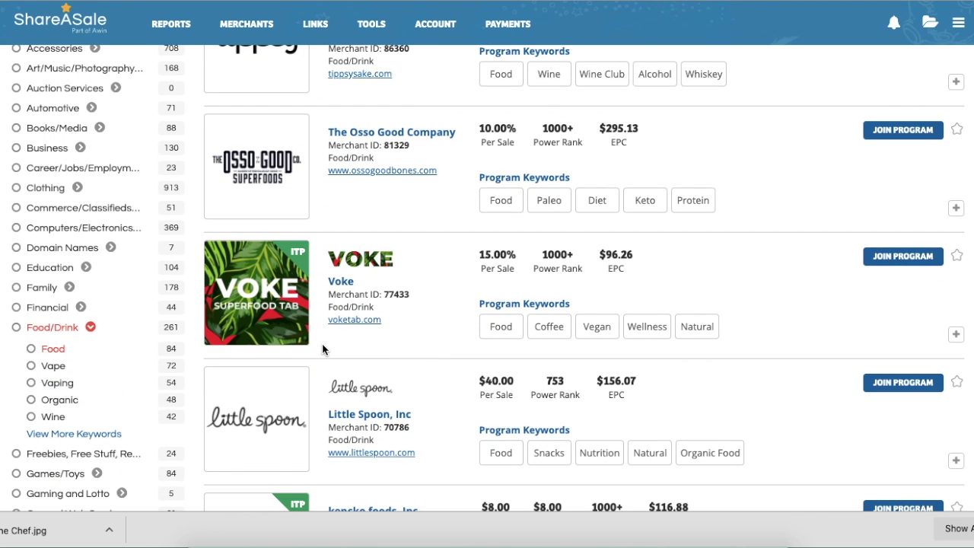
scroll(322, 343, down, 3)
scroll(322, 344, down, 8)
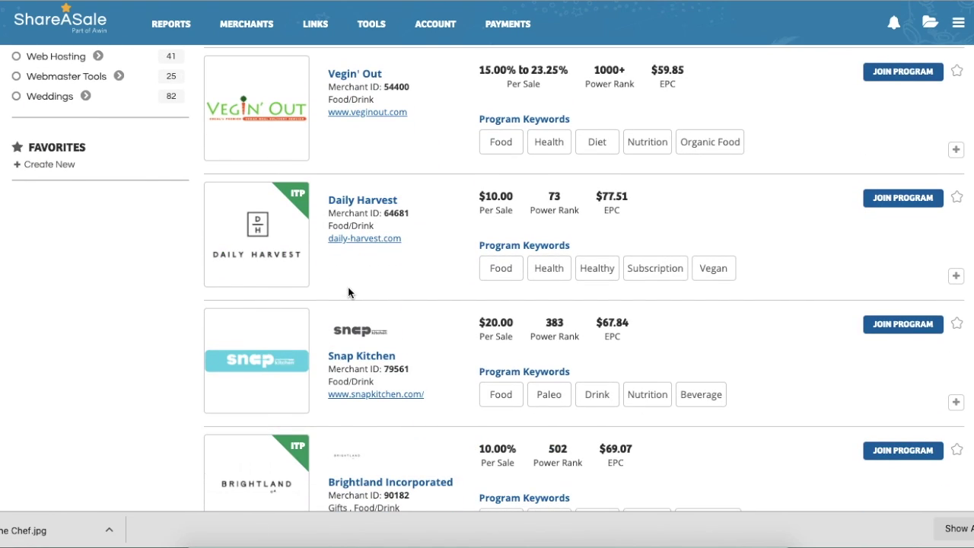
scroll(348, 287, up, 3)
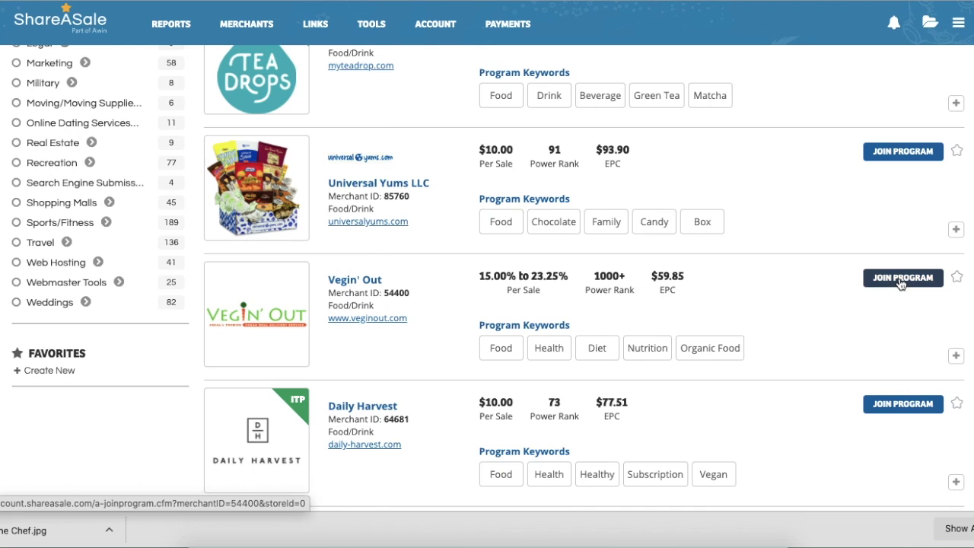
scroll(902, 292, up, 10)
Step: Open the general merchant search page and browse the trending merchants
mouse_move(245, 71)
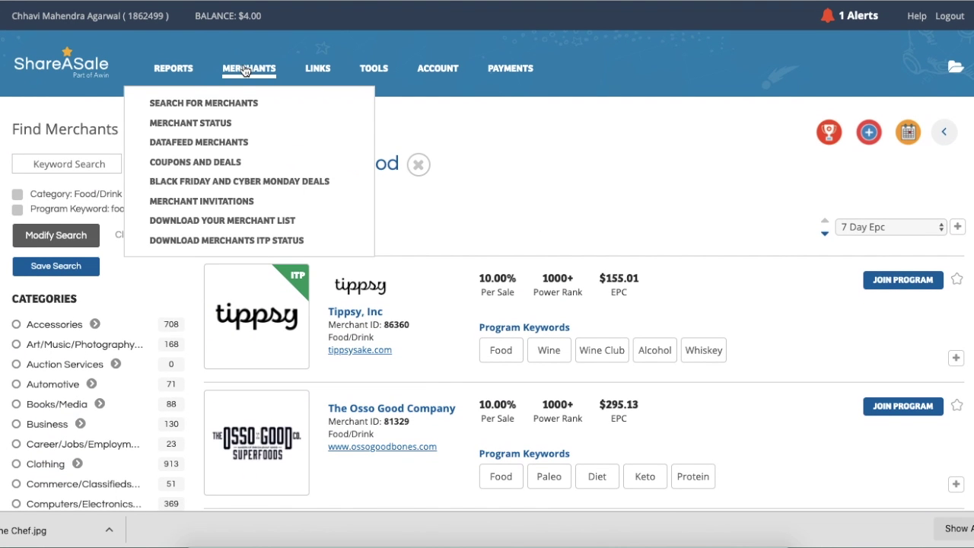
click(232, 107)
scroll(350, 191, down, 5)
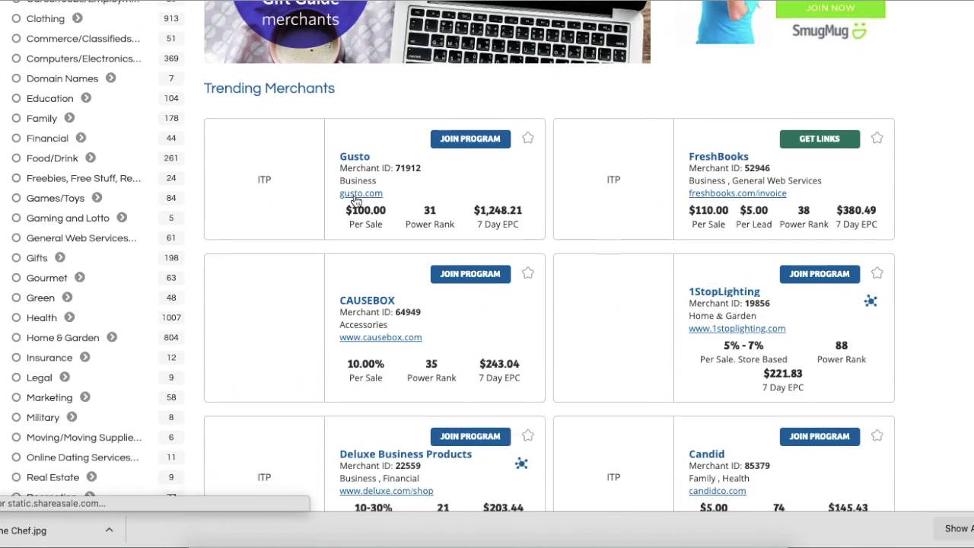
scroll(355, 199, down, 1)
scroll(354, 199, up, 10)
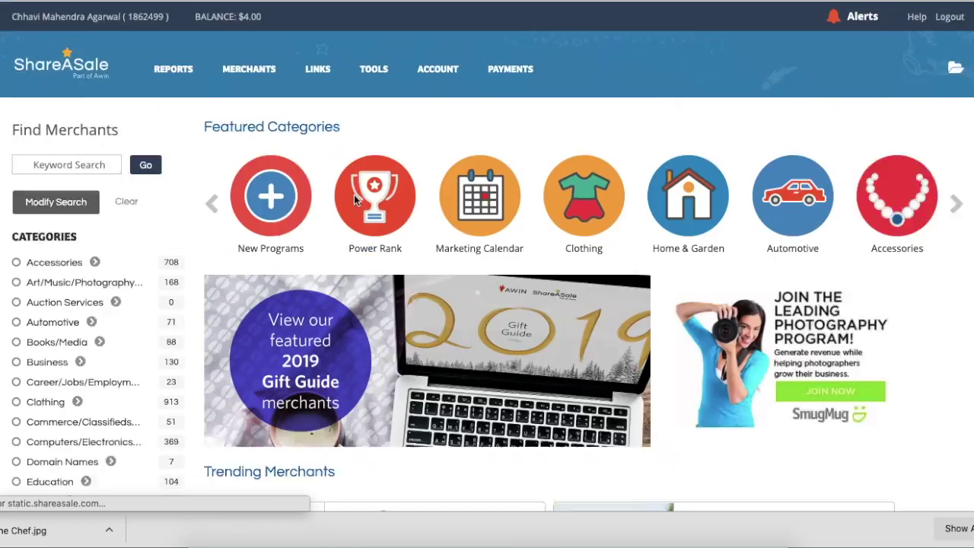
Step: Review the available report and merchant options, return to the account dashboard and find the list of top merchants
mouse_move(173, 73)
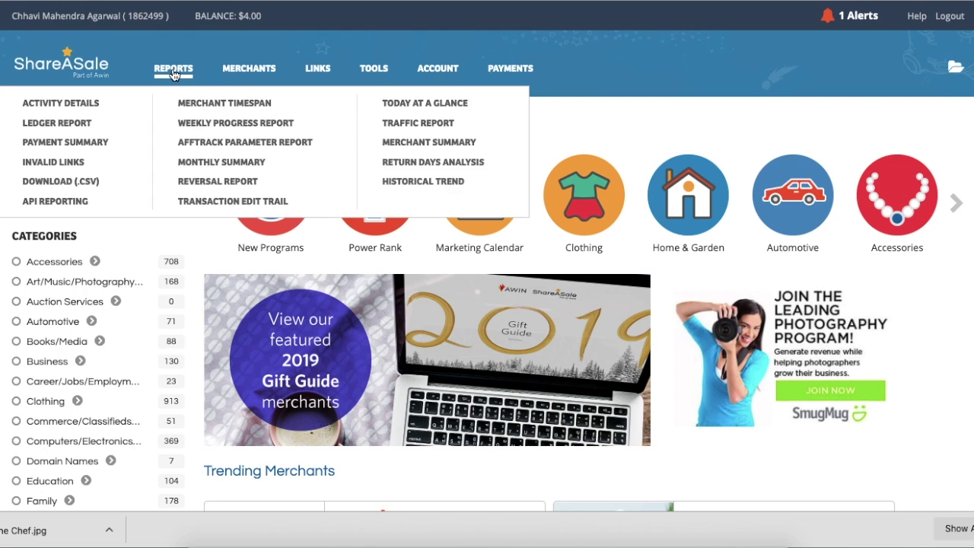
mouse_move(242, 80)
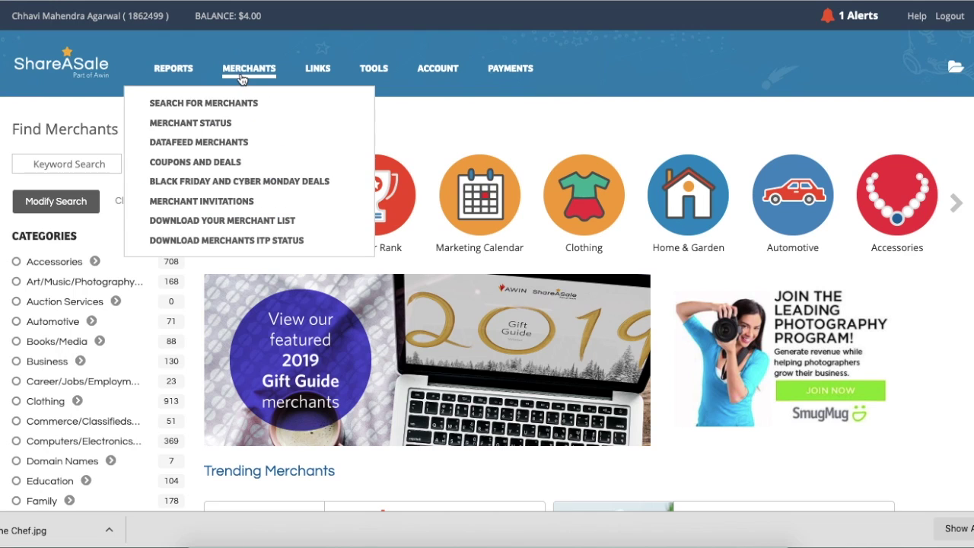
click(78, 68)
scroll(498, 256, down, 10)
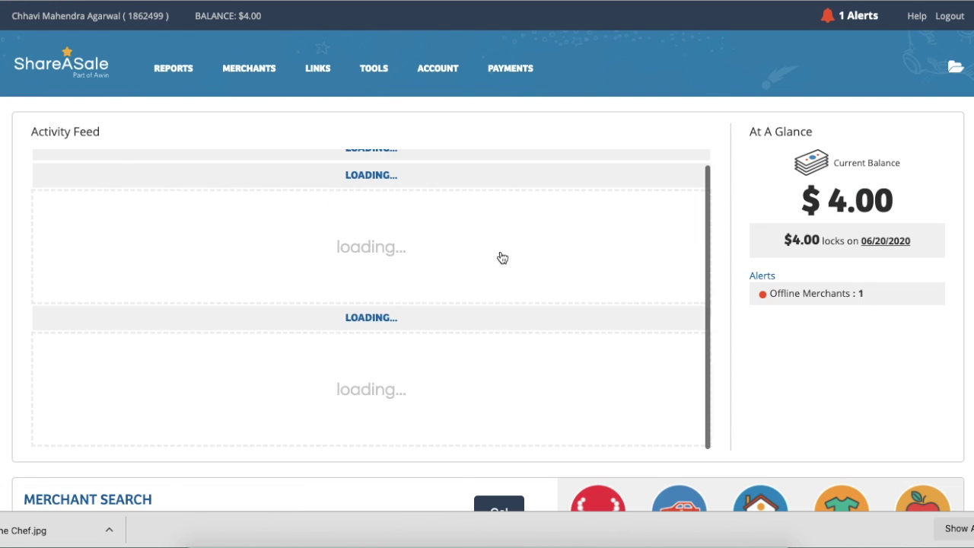
scroll(676, 355, down, 10)
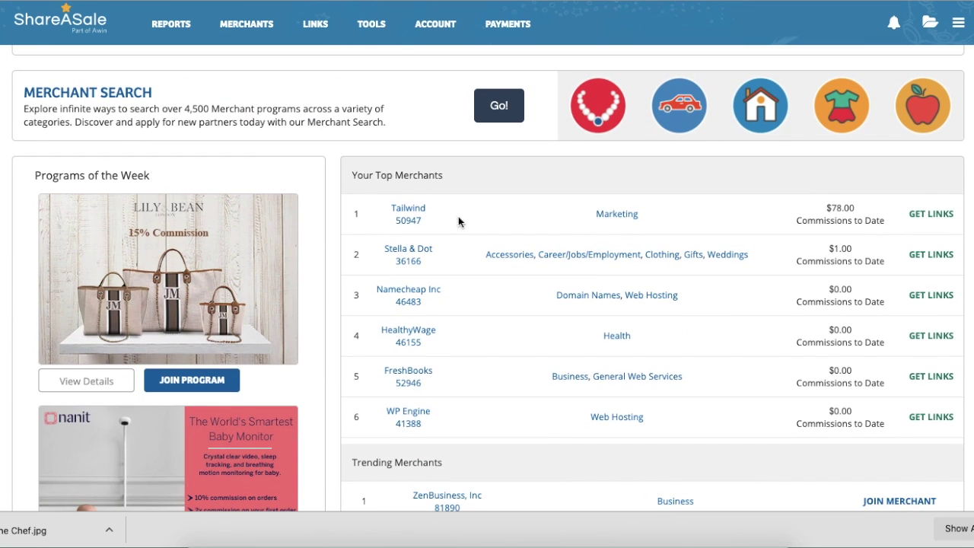
Step: Open the Tailwind merchant details from the top merchants and get its list of affiliate text links
click(403, 214)
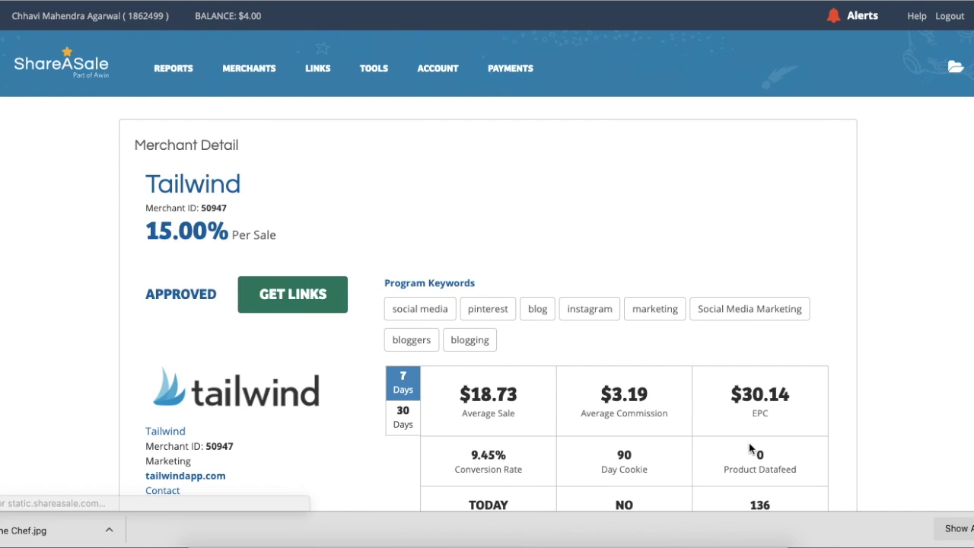
scroll(319, 257, down, 3)
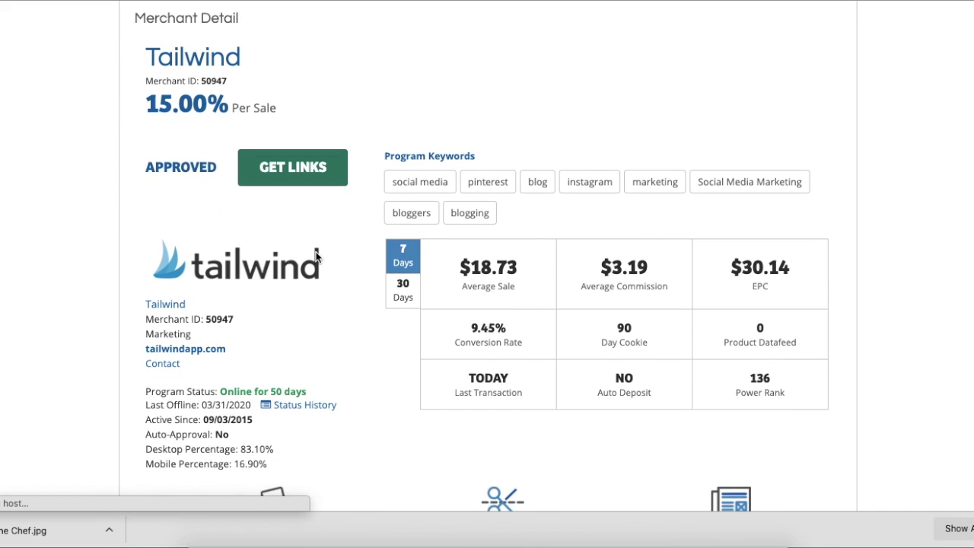
click(296, 169)
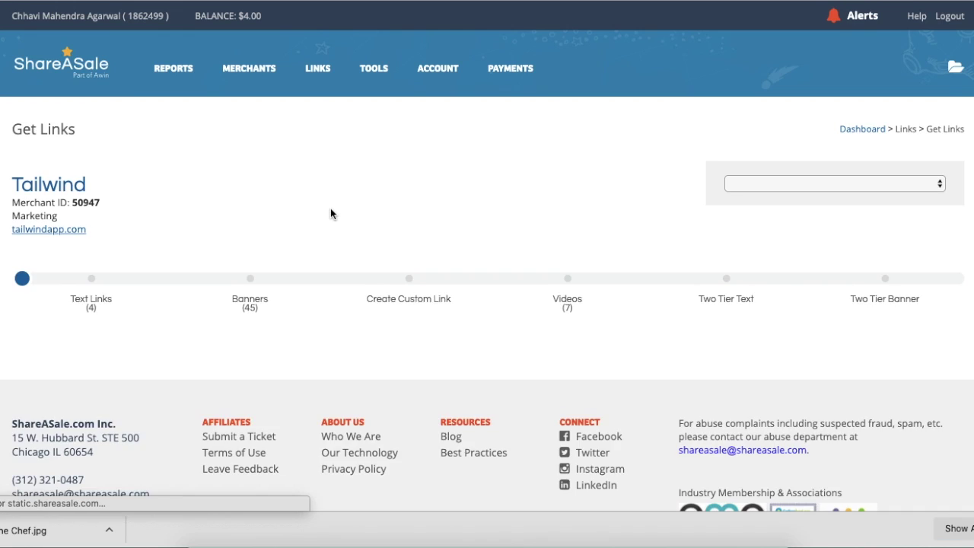
scroll(330, 213, down, 1)
scroll(203, 183, down, 3)
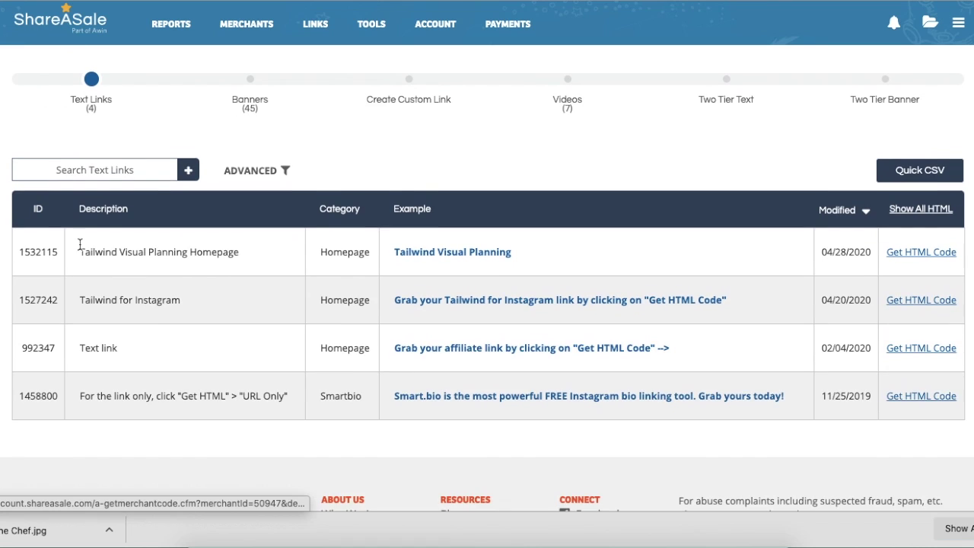
scroll(114, 172, up, 1)
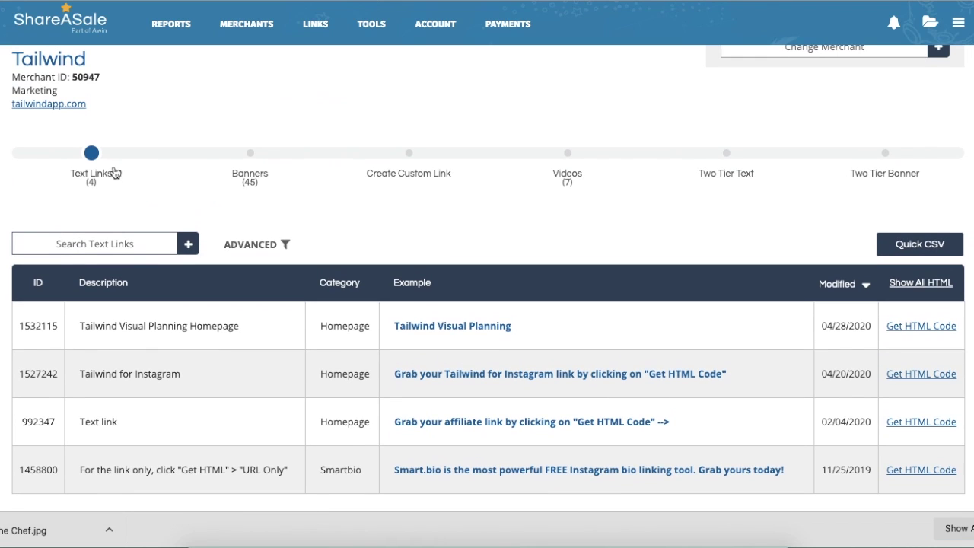
Step: Show the code of the Tailwind Visual Planning Homepage text link and copy only its URL
click(930, 326)
scroll(487, 289, down, 1)
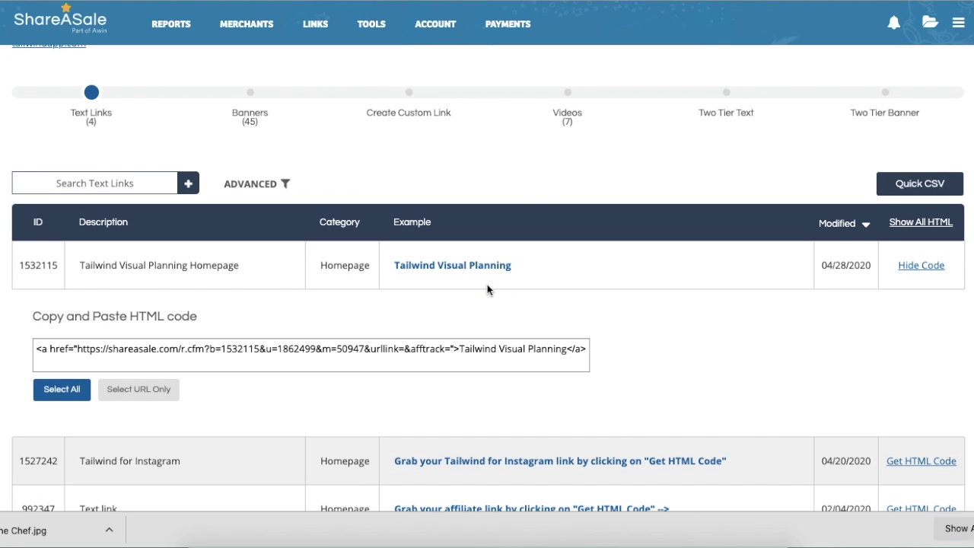
click(138, 389)
click(137, 427)
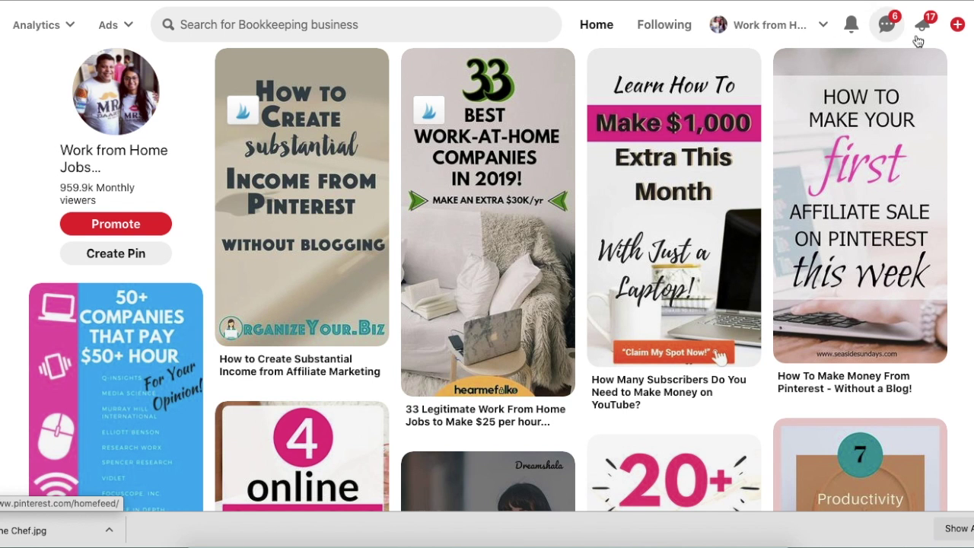
Step: Start a new Pinterest pin and paste the copied Tailwind affiliate URL as its destination link
click(948, 37)
click(878, 71)
scroll(526, 335, down, 1)
click(567, 373)
key(ctrl+v)
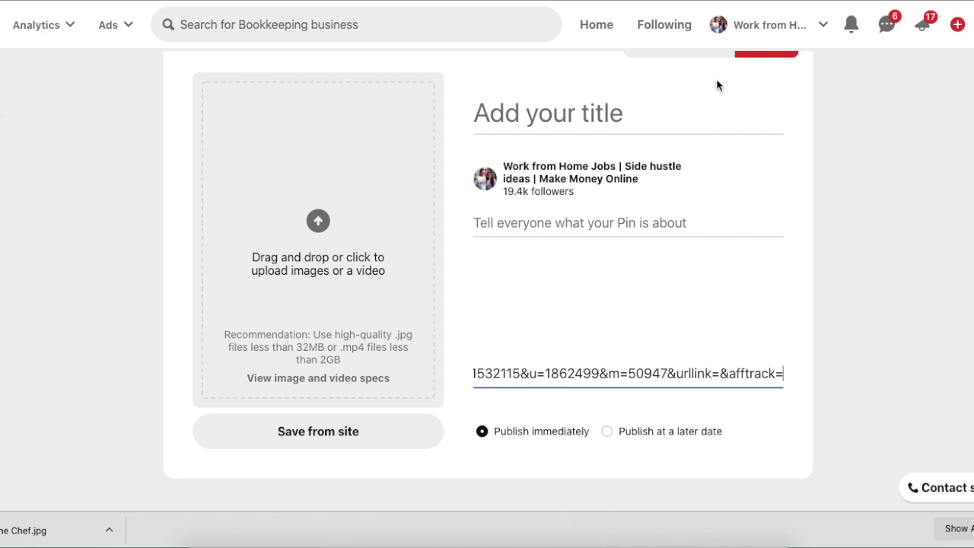
Step: Look over the boards available for the pin and close the list without choosing one
scroll(719, 85, up, 2)
click(691, 109)
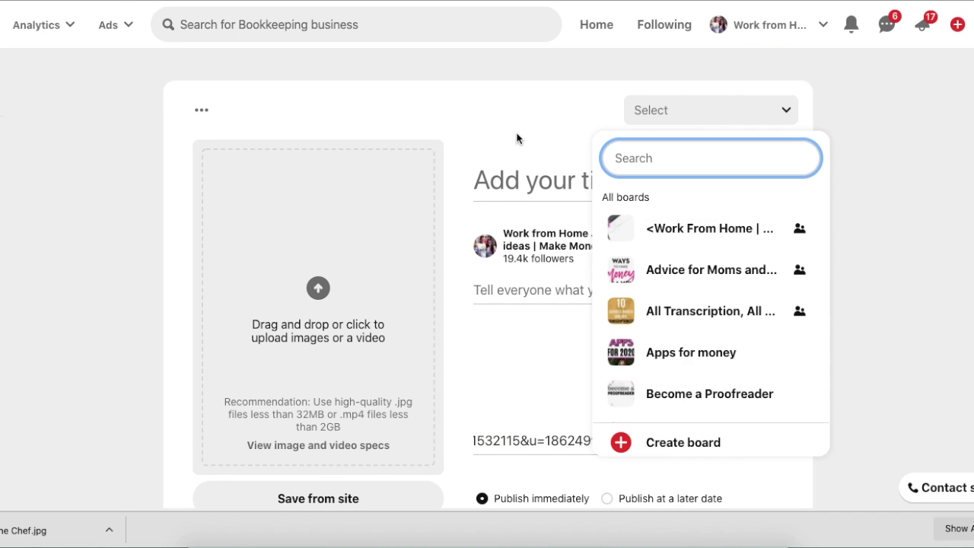
click(739, 124)
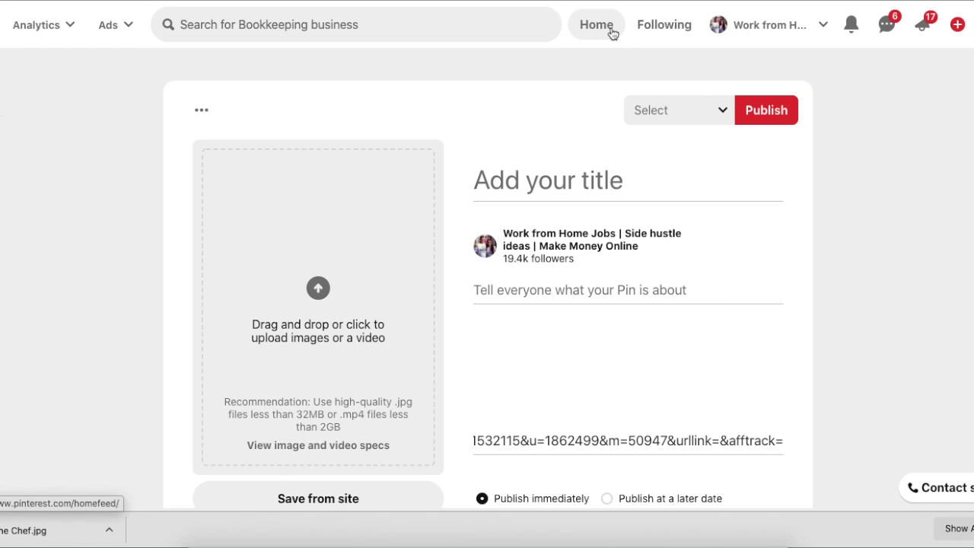
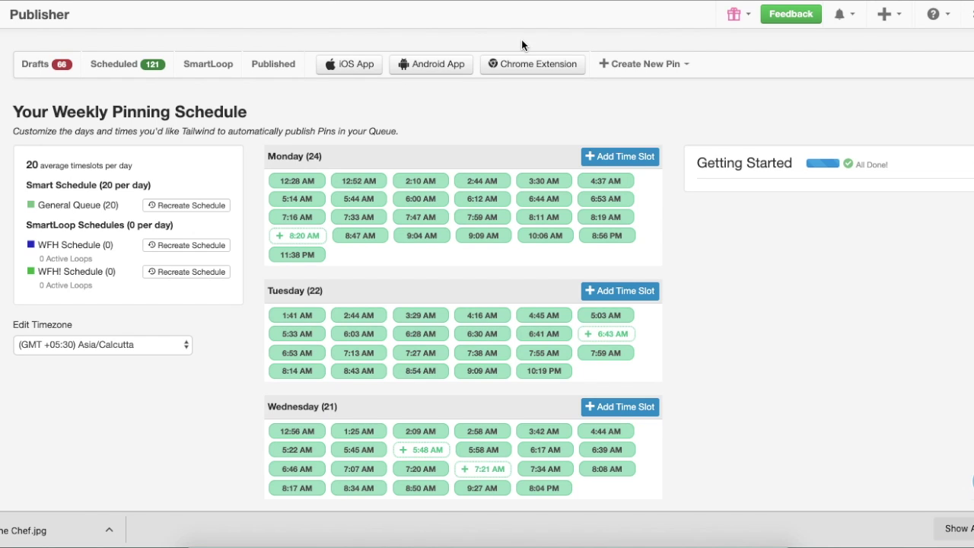
Step: Look over the account options, publisher sections and weekly pinning schedule in Tailwind
click(969, 13)
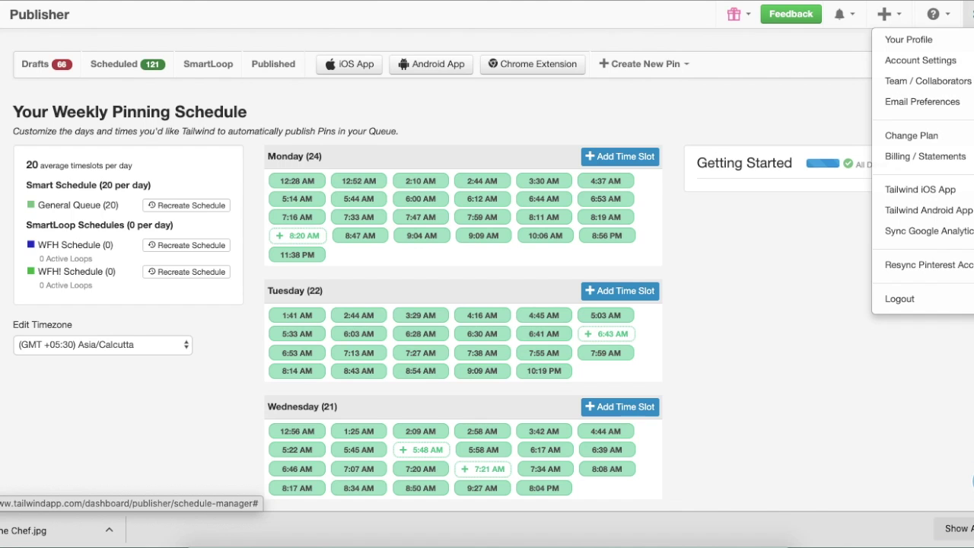
click(473, 102)
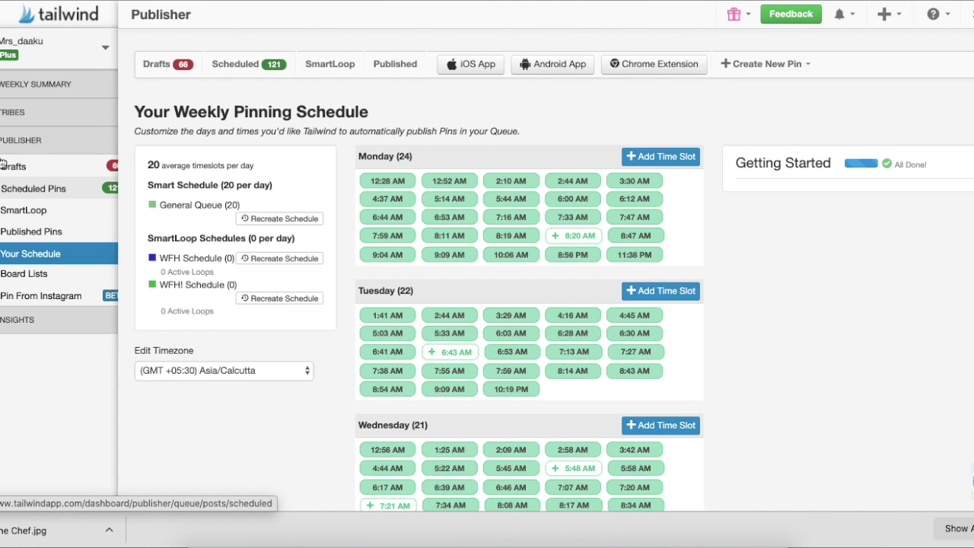
click(76, 27)
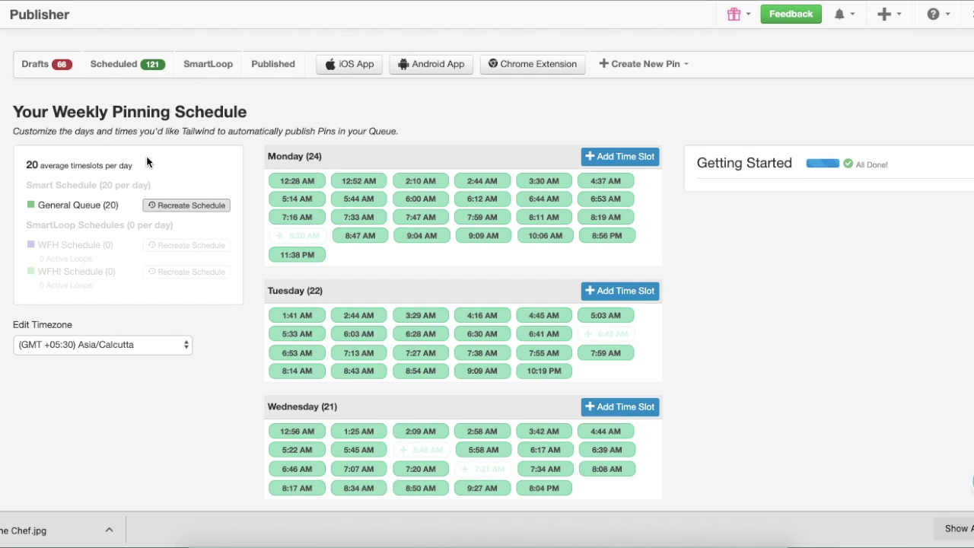
mouse_move(2, 231)
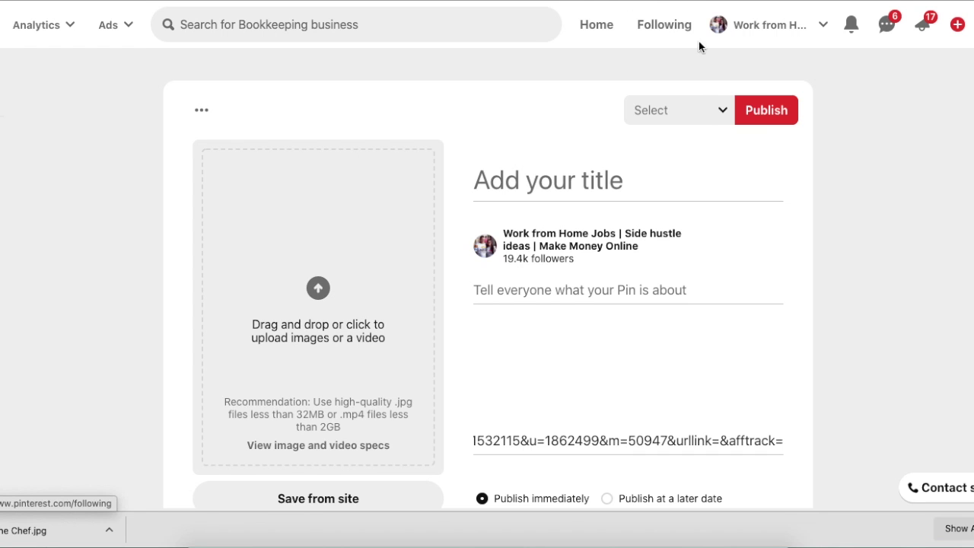
Step: Switch to Pinterest and show all the pins saved on the business profile
click(795, 30)
click(833, 105)
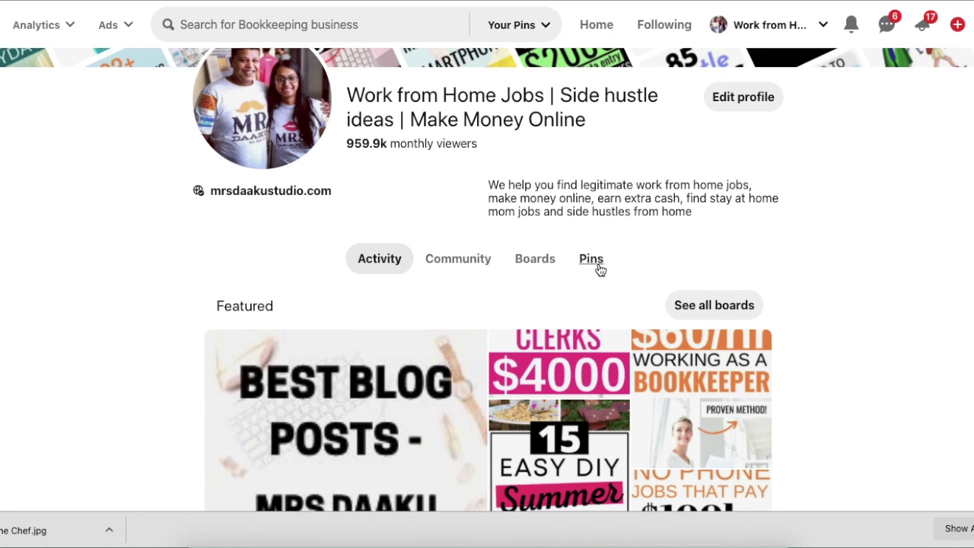
click(598, 272)
scroll(251, 295, down, 3)
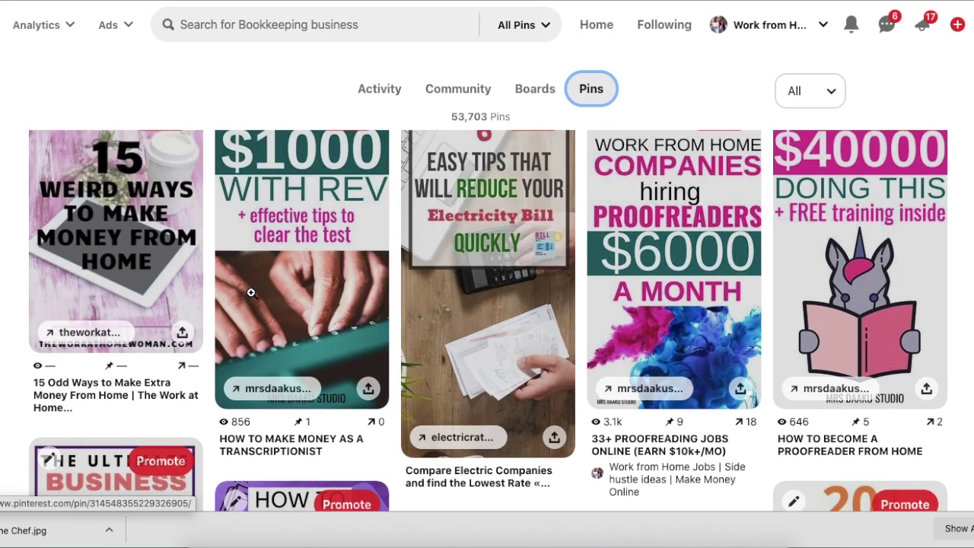
Step: Send the "How to make $1000 with Rev" pin to the Tailwind scheduler and bring up its draft details
scroll(249, 258, up, 2)
click(248, 244)
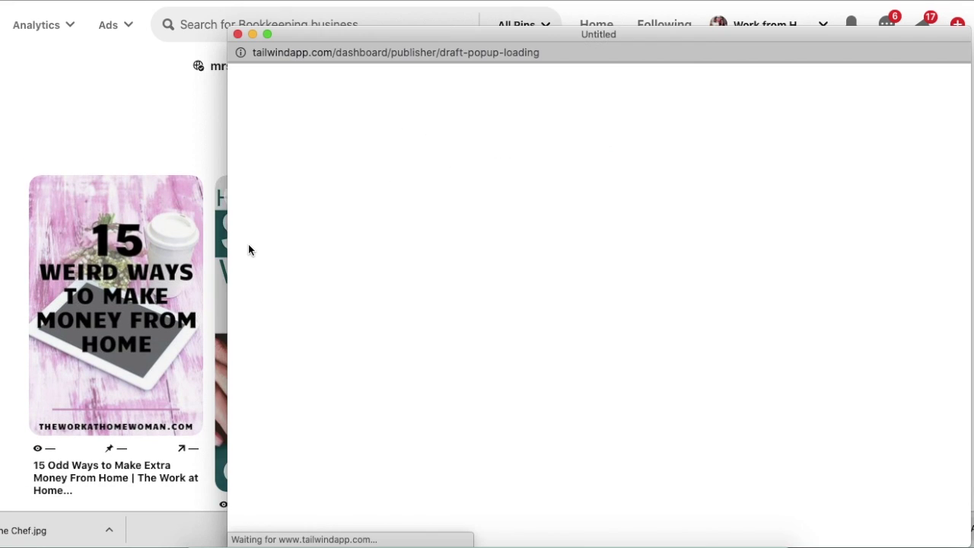
drag(479, 11, 478, 11)
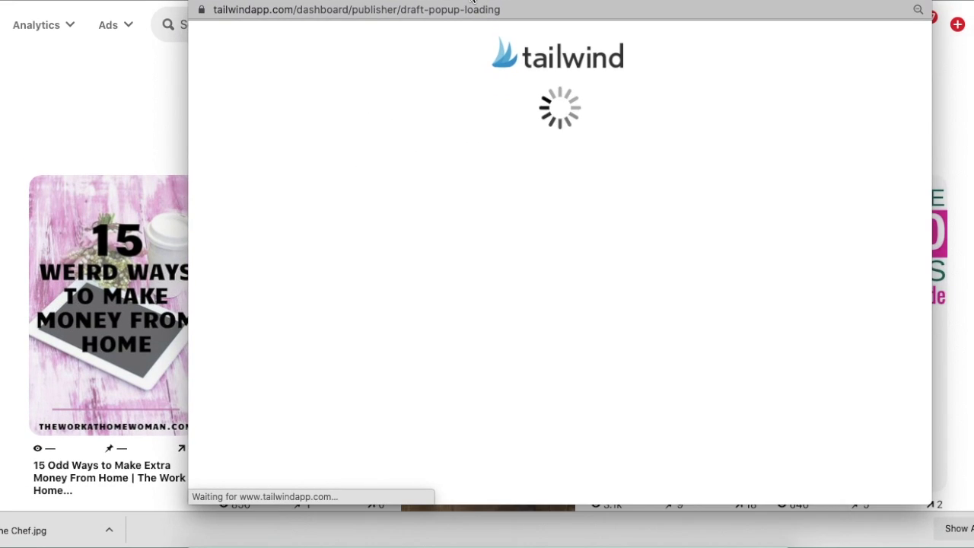
scroll(226, 350, down, 2)
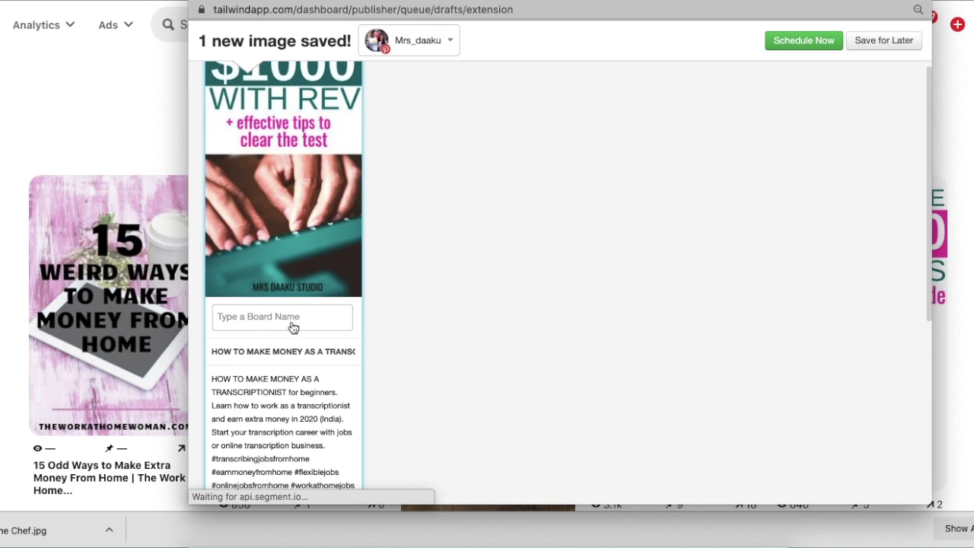
Step: Set a custom publishing time of May 21, 5:22 PM for the draft pin and bring up its schedule-change options
click(282, 316)
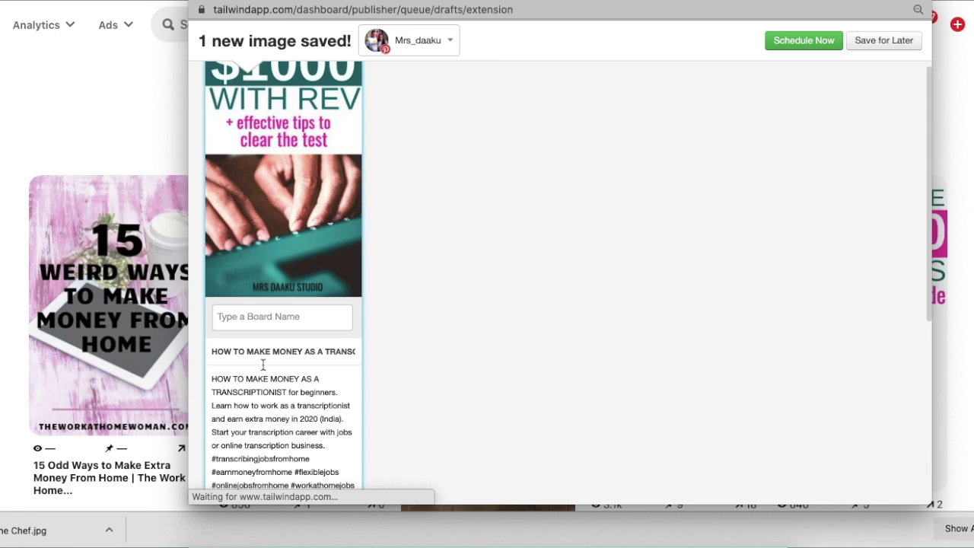
scroll(262, 363, down, 7)
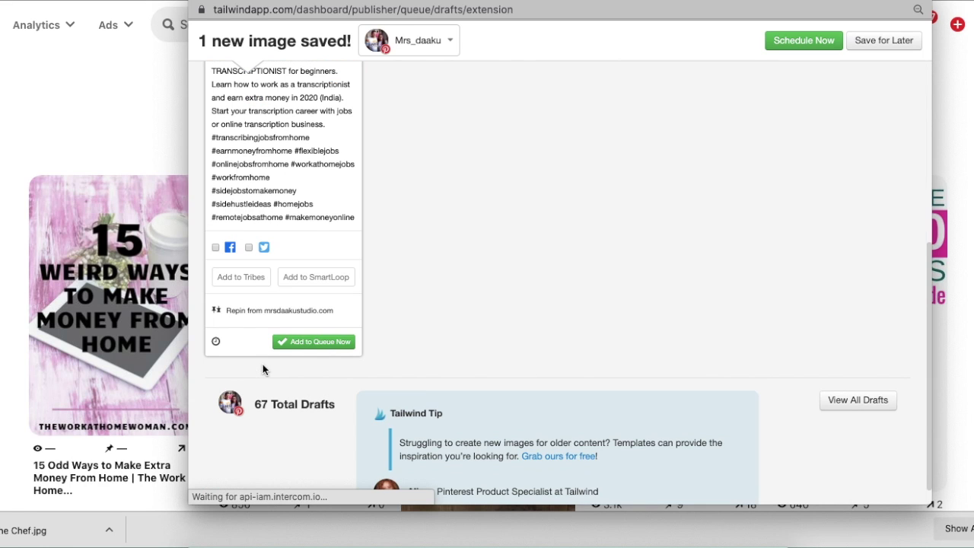
click(216, 343)
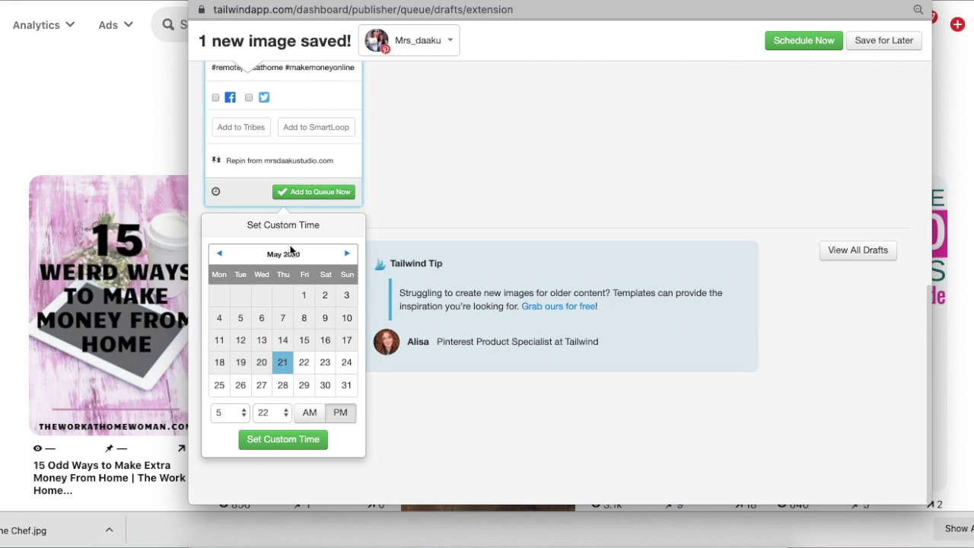
click(285, 439)
click(244, 315)
click(244, 317)
click(246, 320)
click(252, 337)
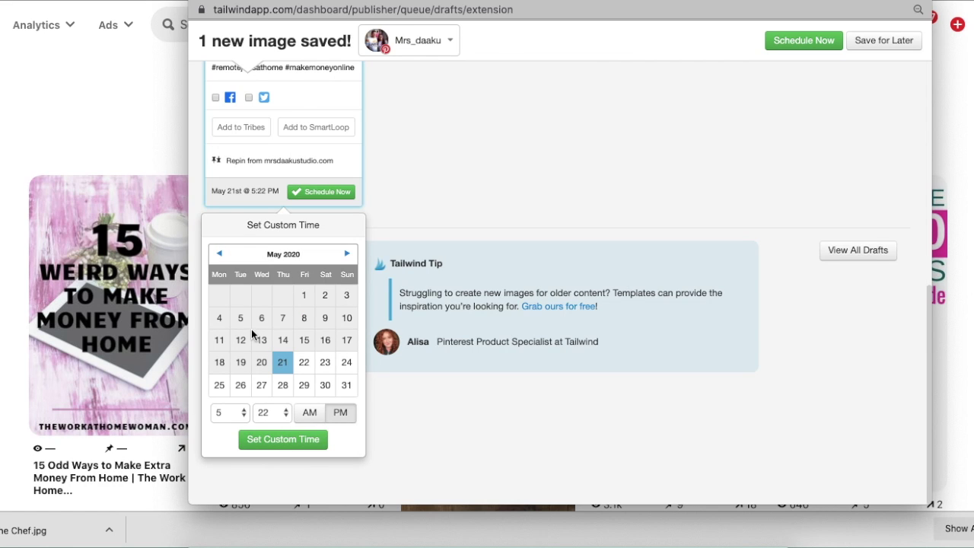
click(223, 192)
click(222, 323)
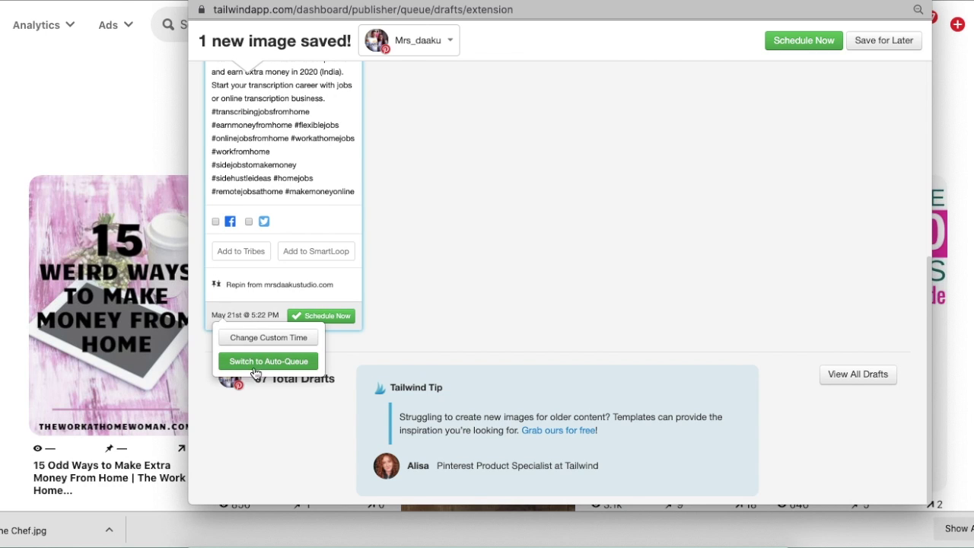
click(239, 337)
Step: Add a whole saved list of boards to the transcriptionist draft pin at once
scroll(232, 255, down, 3)
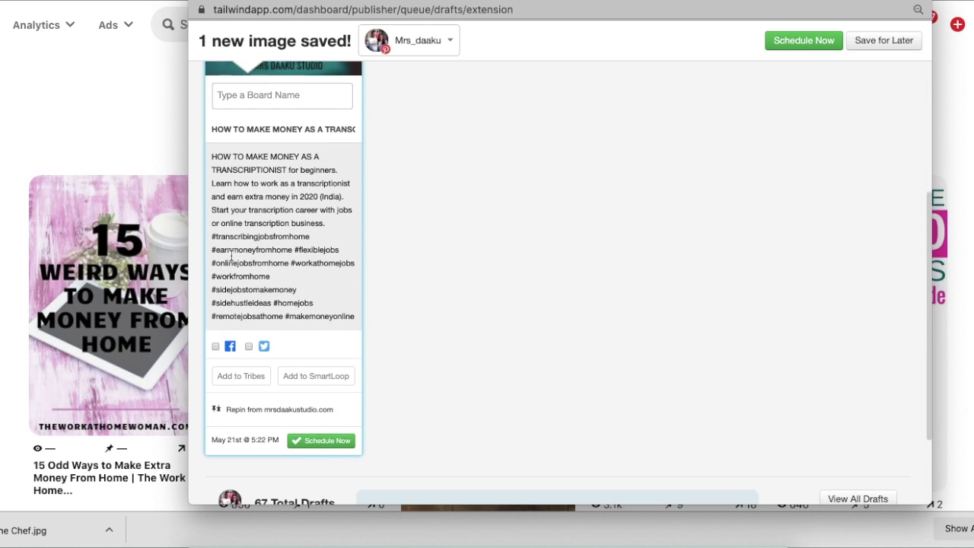
click(304, 102)
click(287, 139)
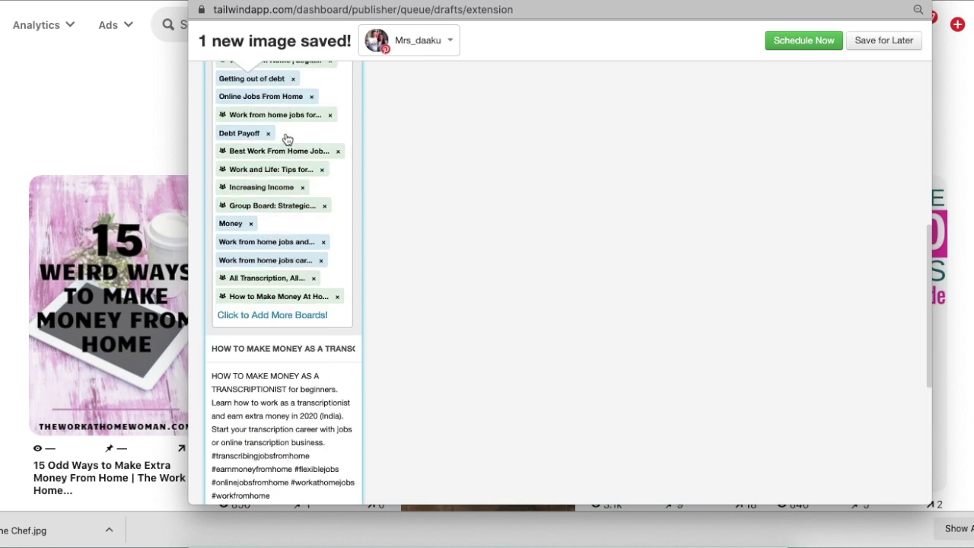
Step: Enter 3d as the draft's minimum time between each pin, and close the scheduler without applying the interval
scroll(287, 139, down, 5)
click(245, 312)
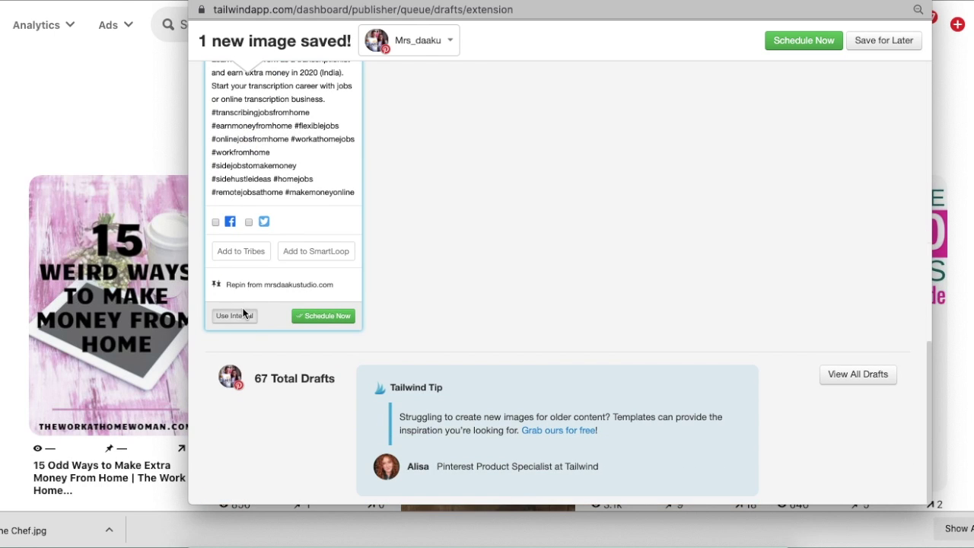
scroll(238, 267, up, 10)
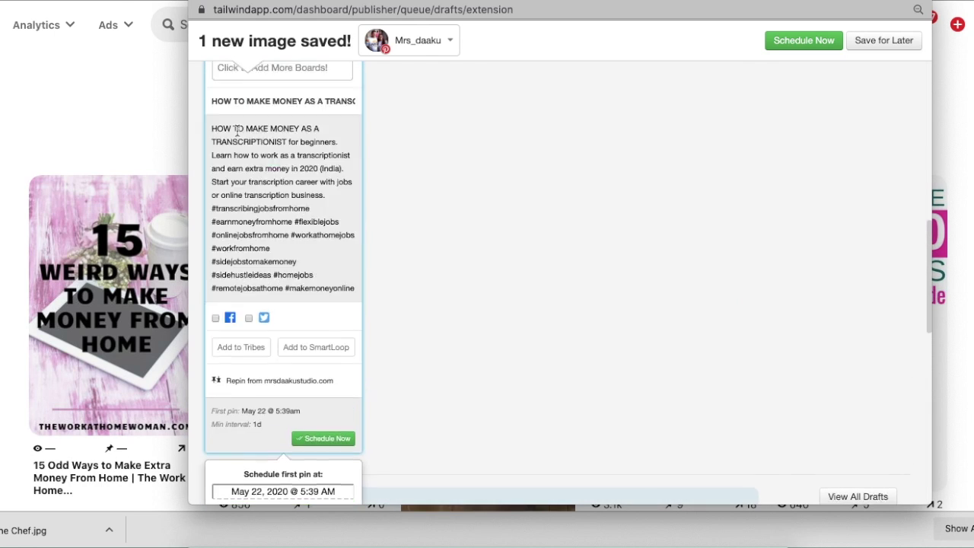
scroll(239, 266, down, 10)
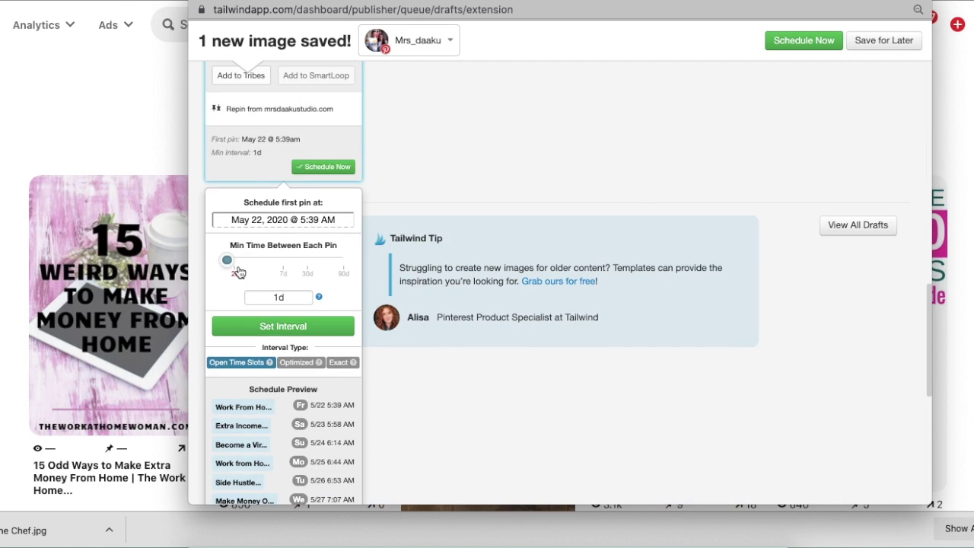
double_click(286, 177)
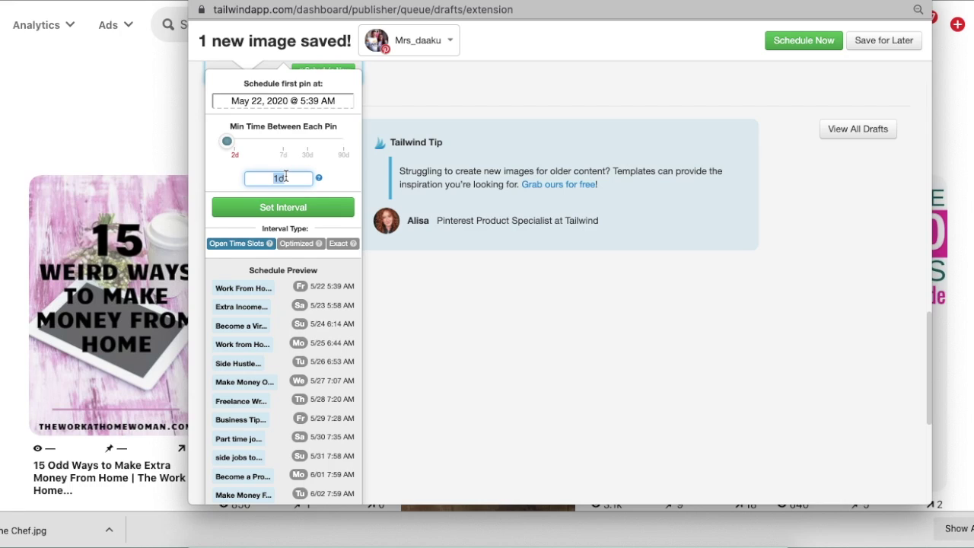
click(280, 179)
key(BackSpace)
text(3)
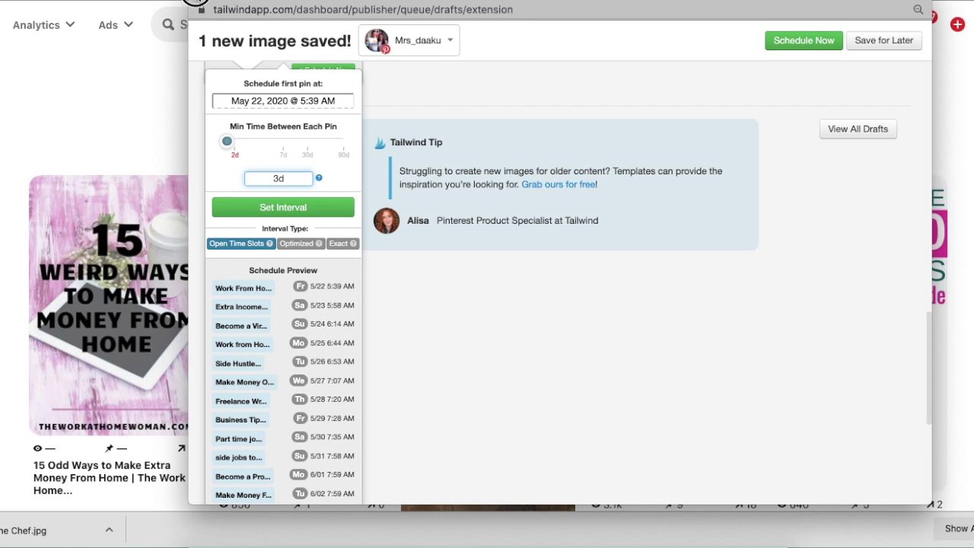
click(196, 5)
click(576, 156)
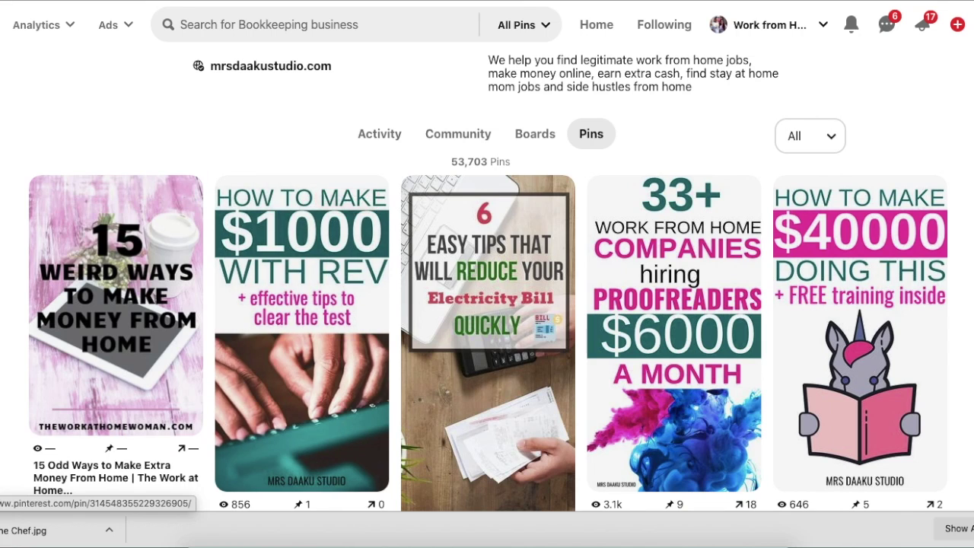
Step: Switch to Tailwind, open its Tribes page and show the work-from-home tribe's pins, rules and results
key(ctrl+Tab)
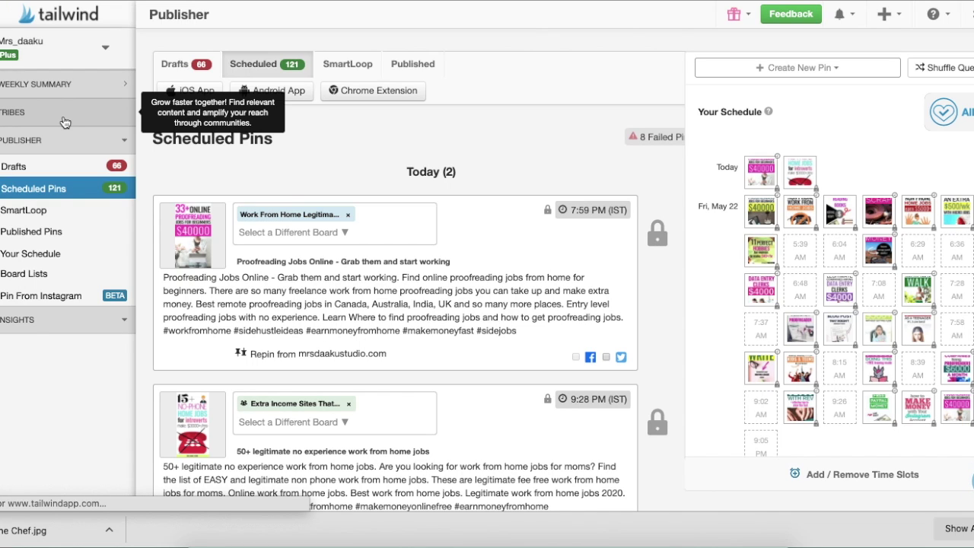
click(65, 123)
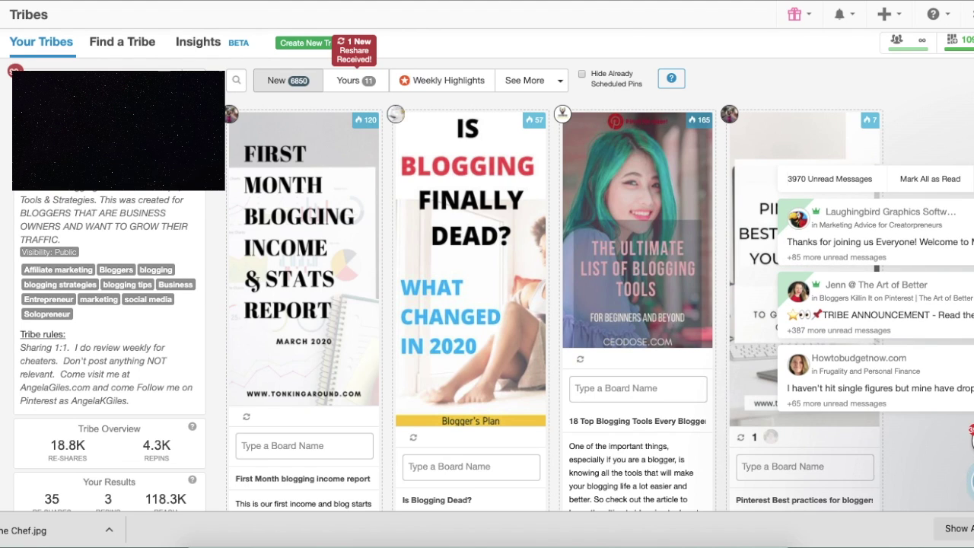
click(236, 80)
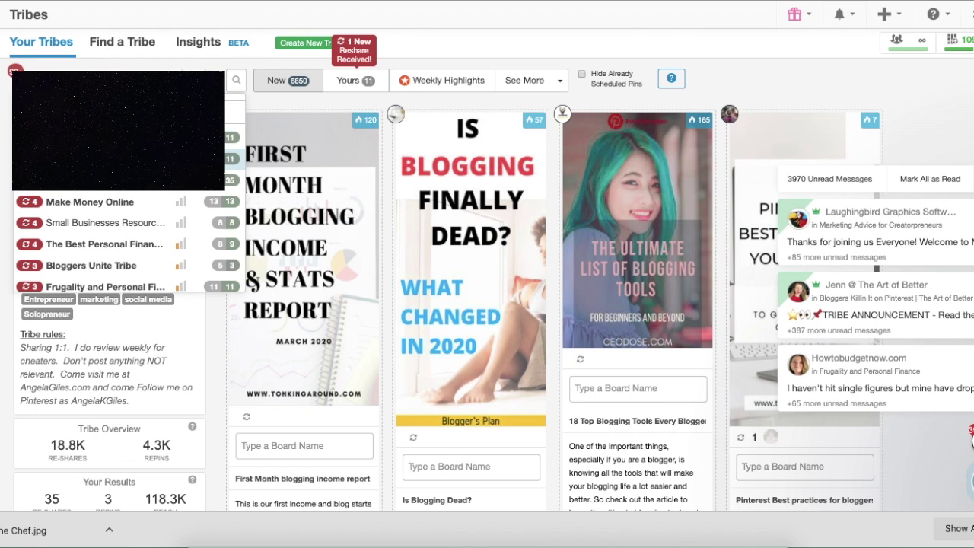
scroll(129, 244, down, 3)
click(106, 270)
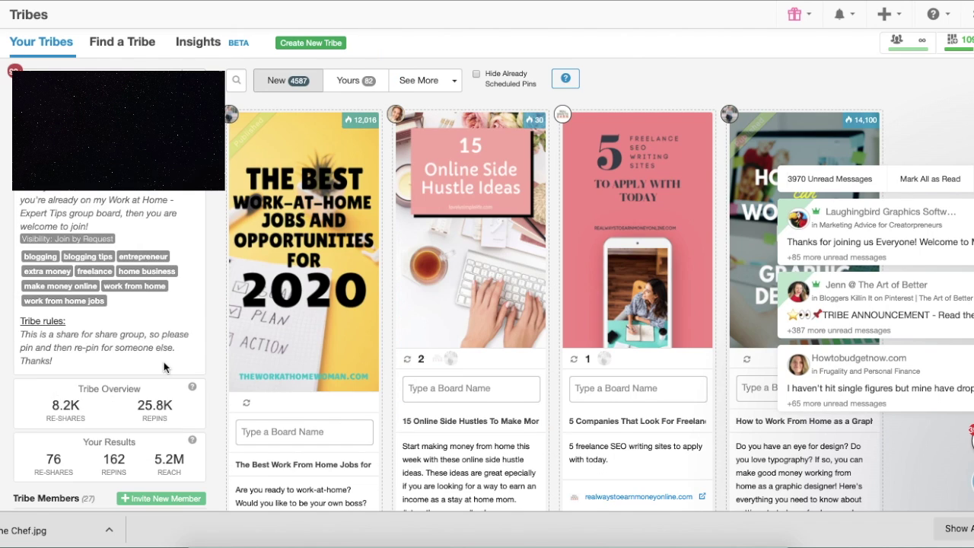